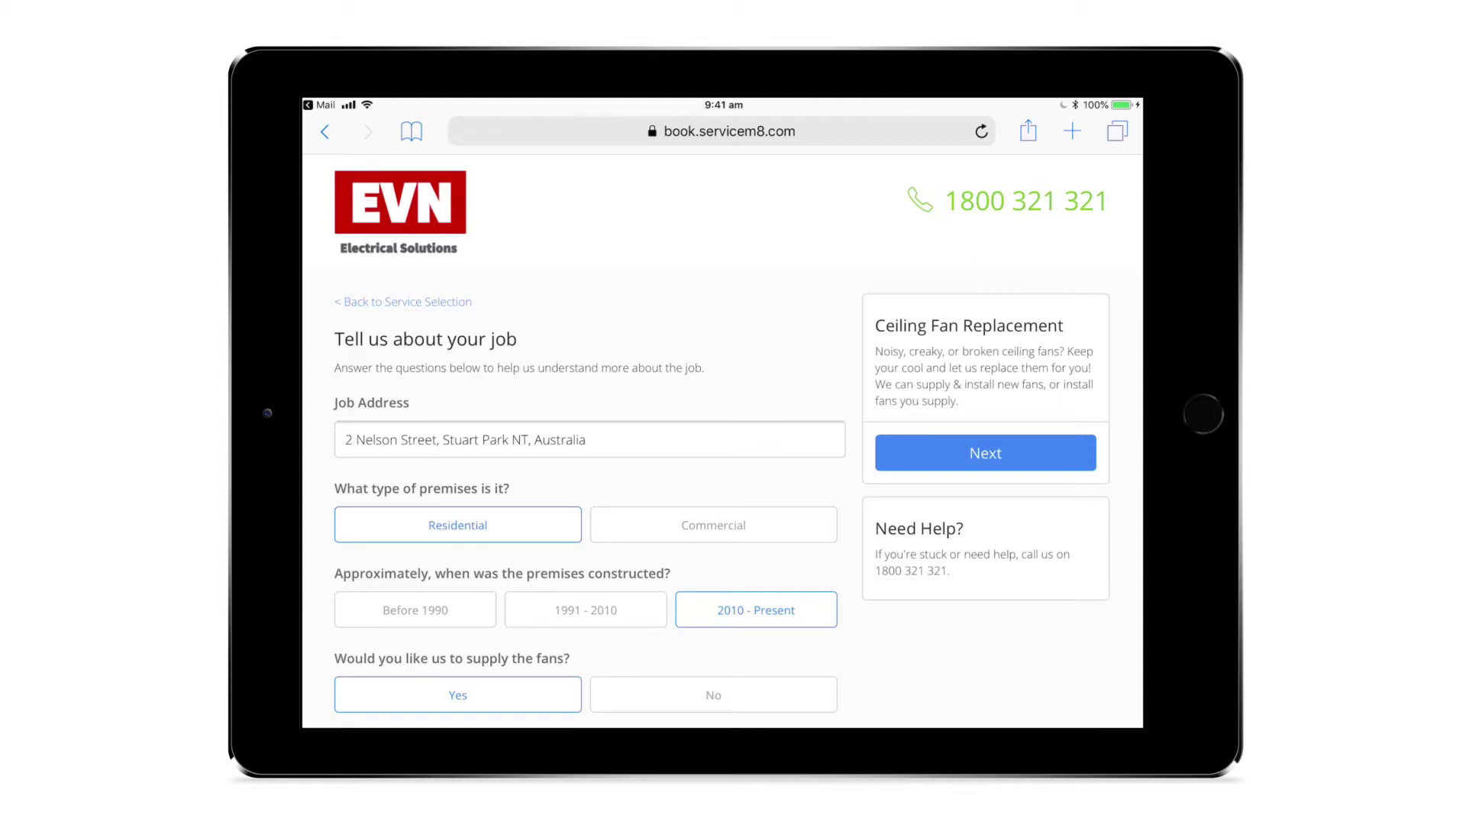
- Choose the Eco Friendly Tuesday 4 September 9:00 AM slot priced at $605.80
{"action": "scroll", "coordinate": [723, 422], "scroll_direction": "down", "scroll_amount": 5}
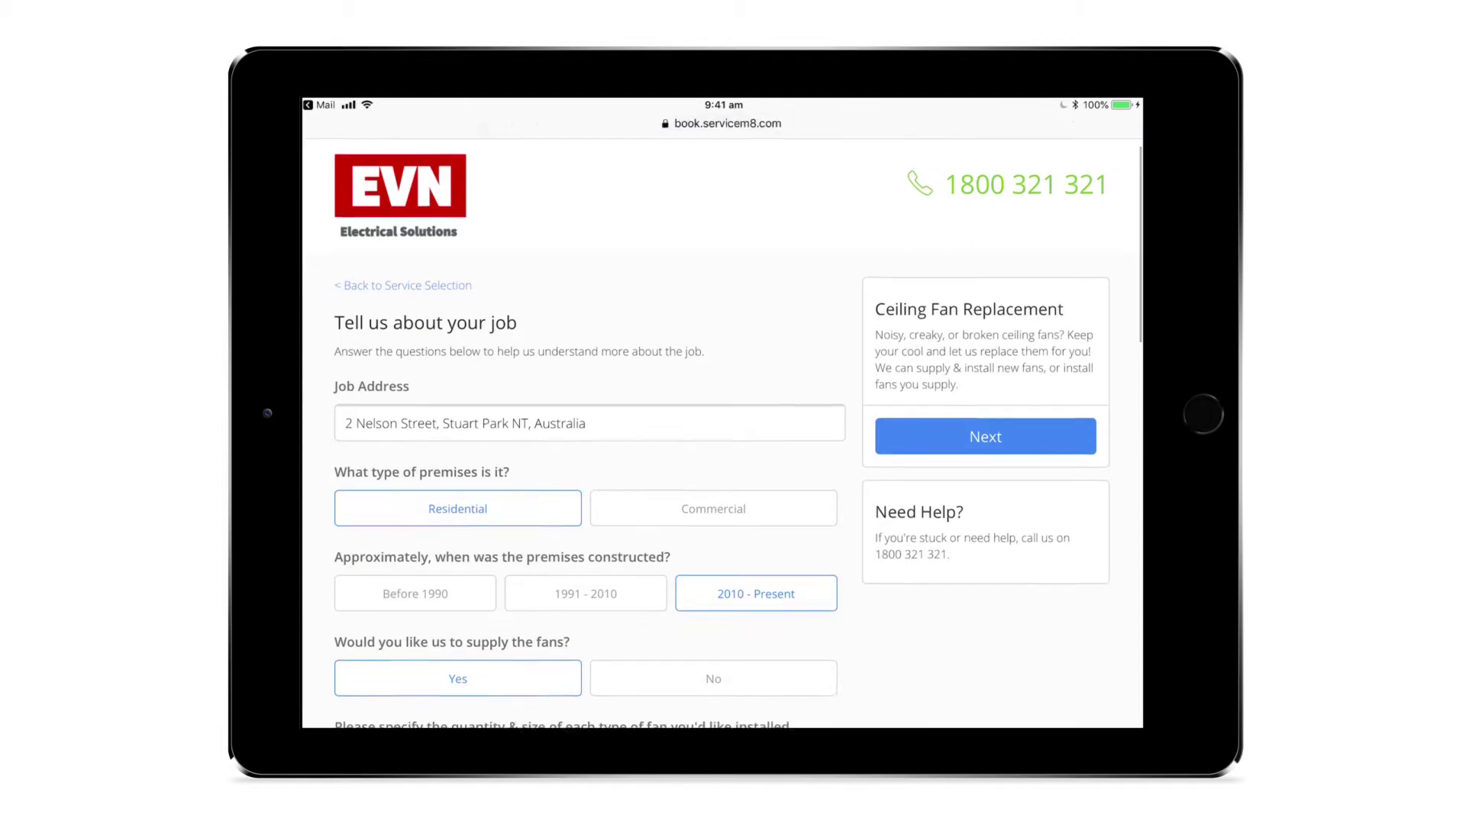
{"action": "scroll", "coordinate": [722, 422], "scroll_direction": "down", "scroll_amount": 2}
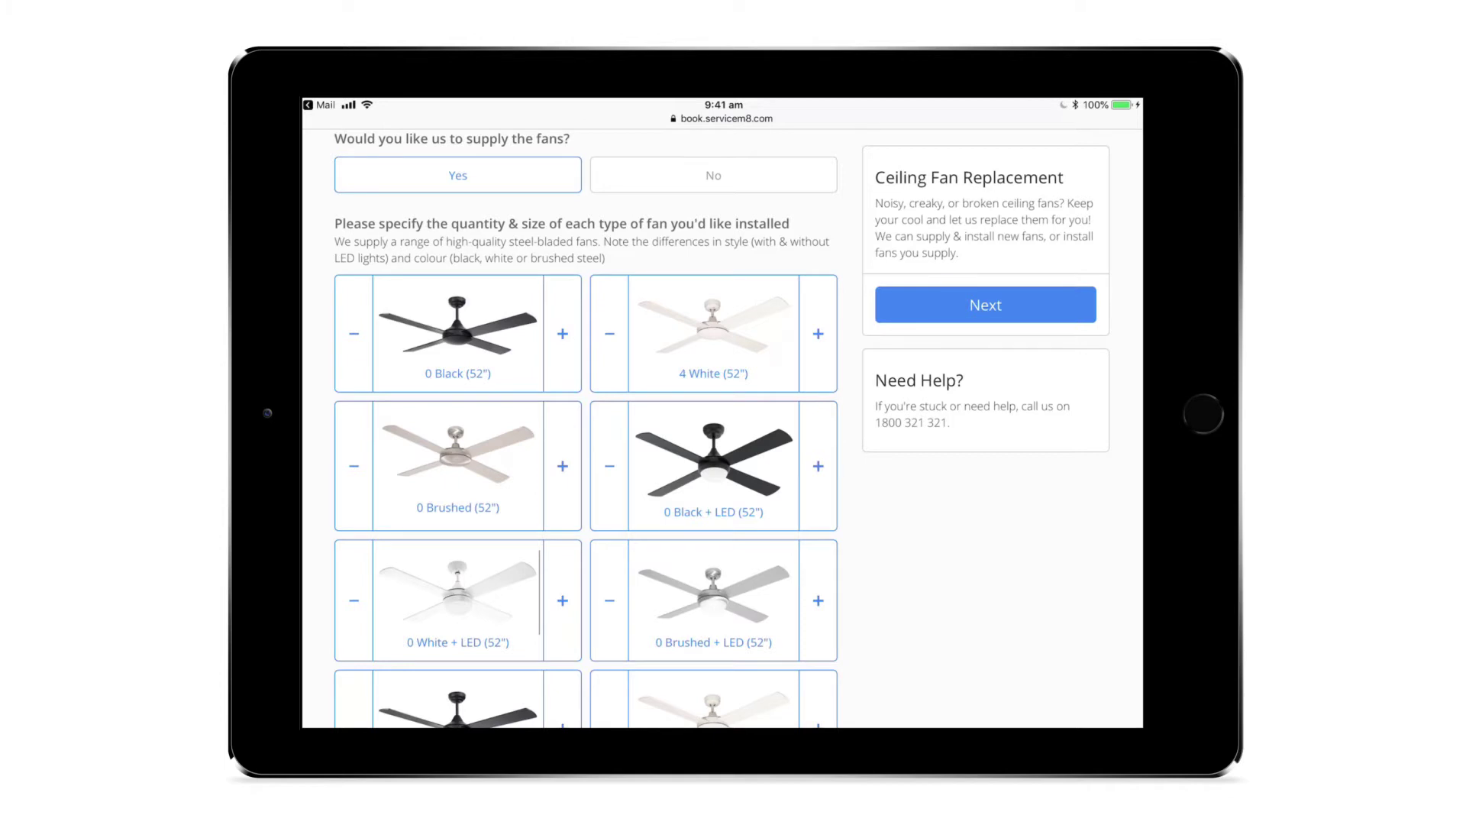
{"action": "scroll", "coordinate": [723, 422], "scroll_direction": "up", "scroll_amount": 7}
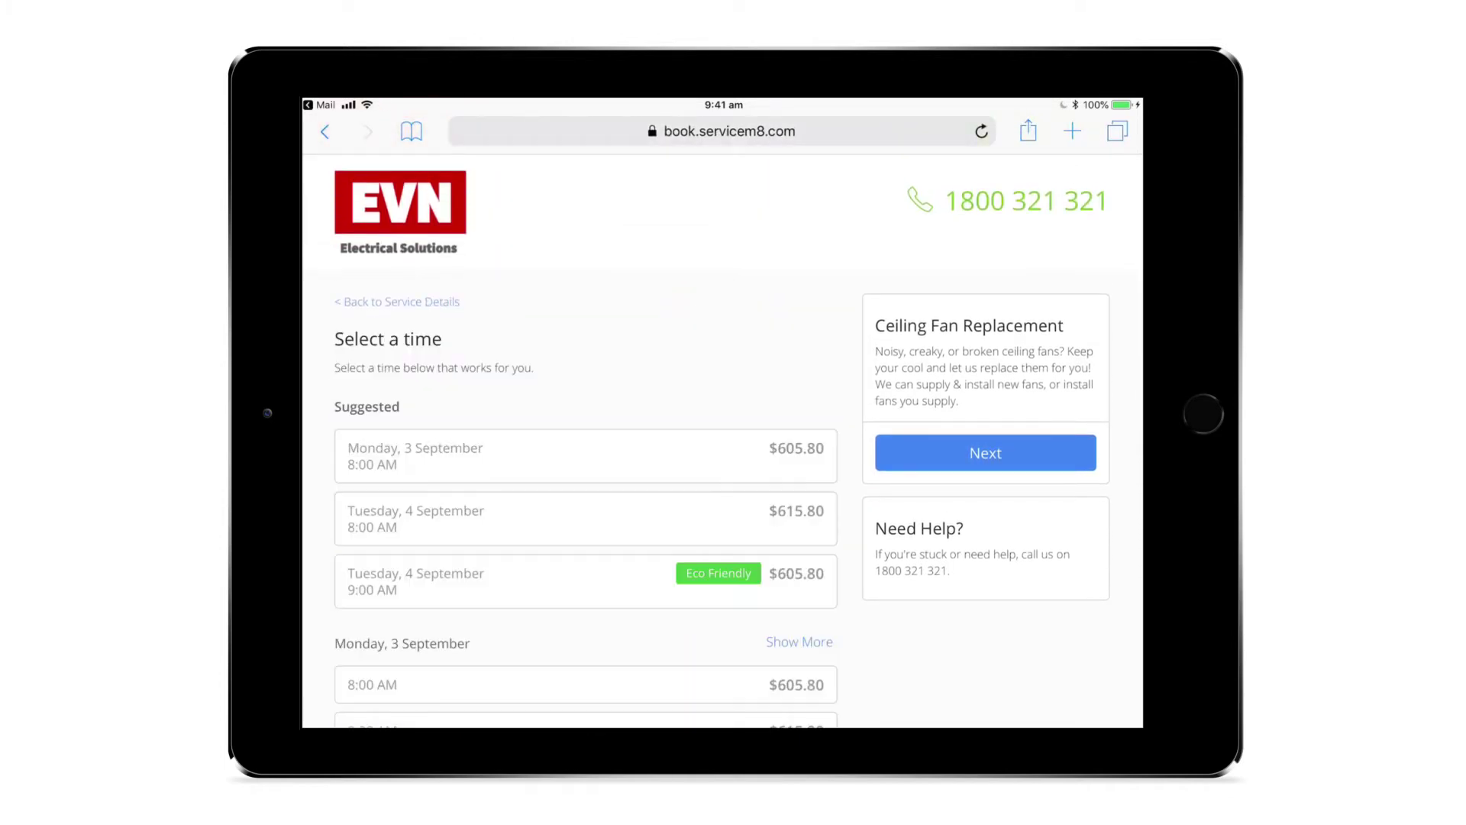
{"action": "left_click", "coordinate": [585, 581]}
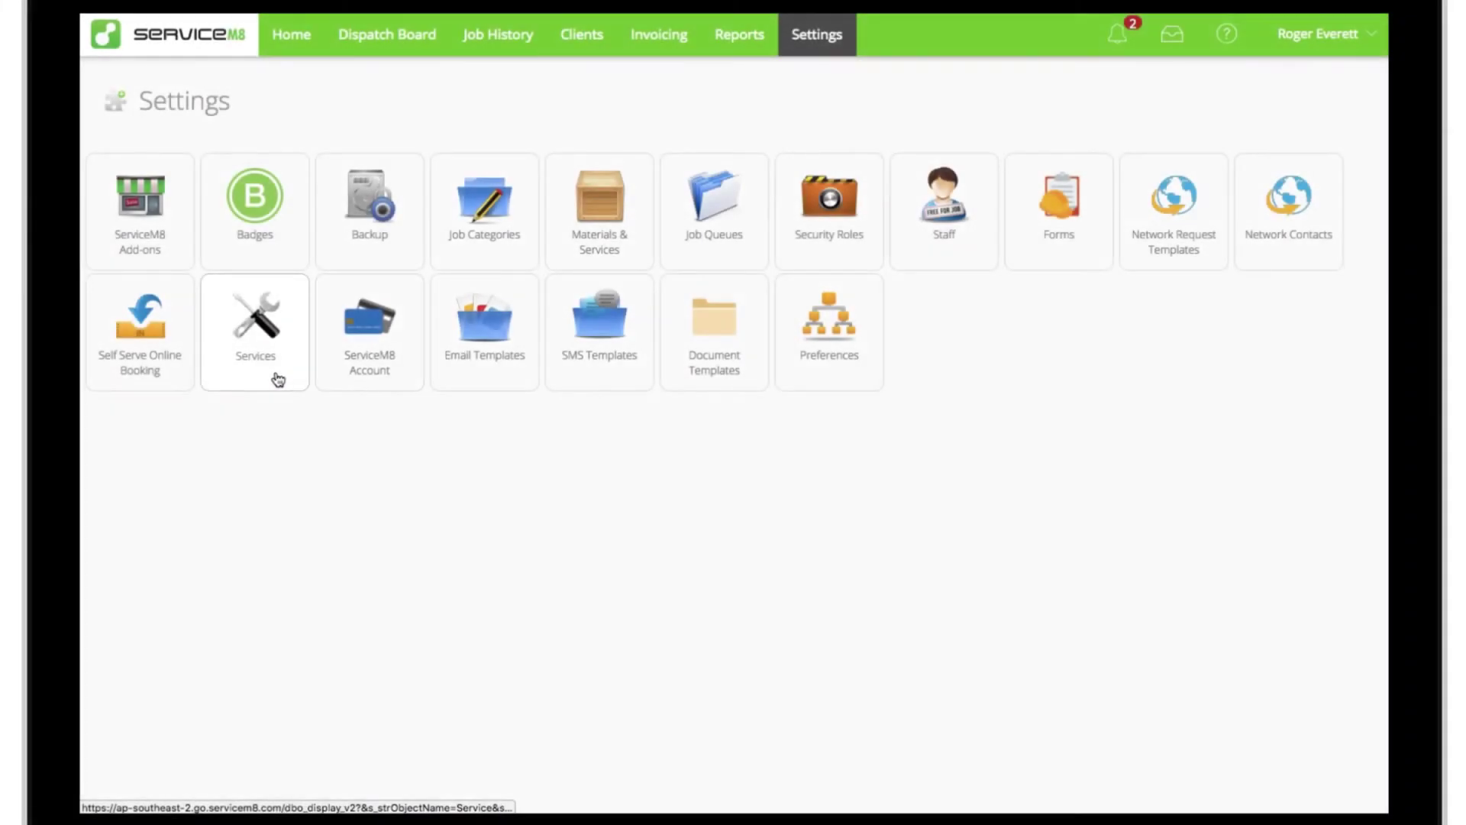
- Create a new service named 'Ceiling Fan Replacement' with its noisy-fan description
{"action": "left_click", "coordinate": [278, 380]}
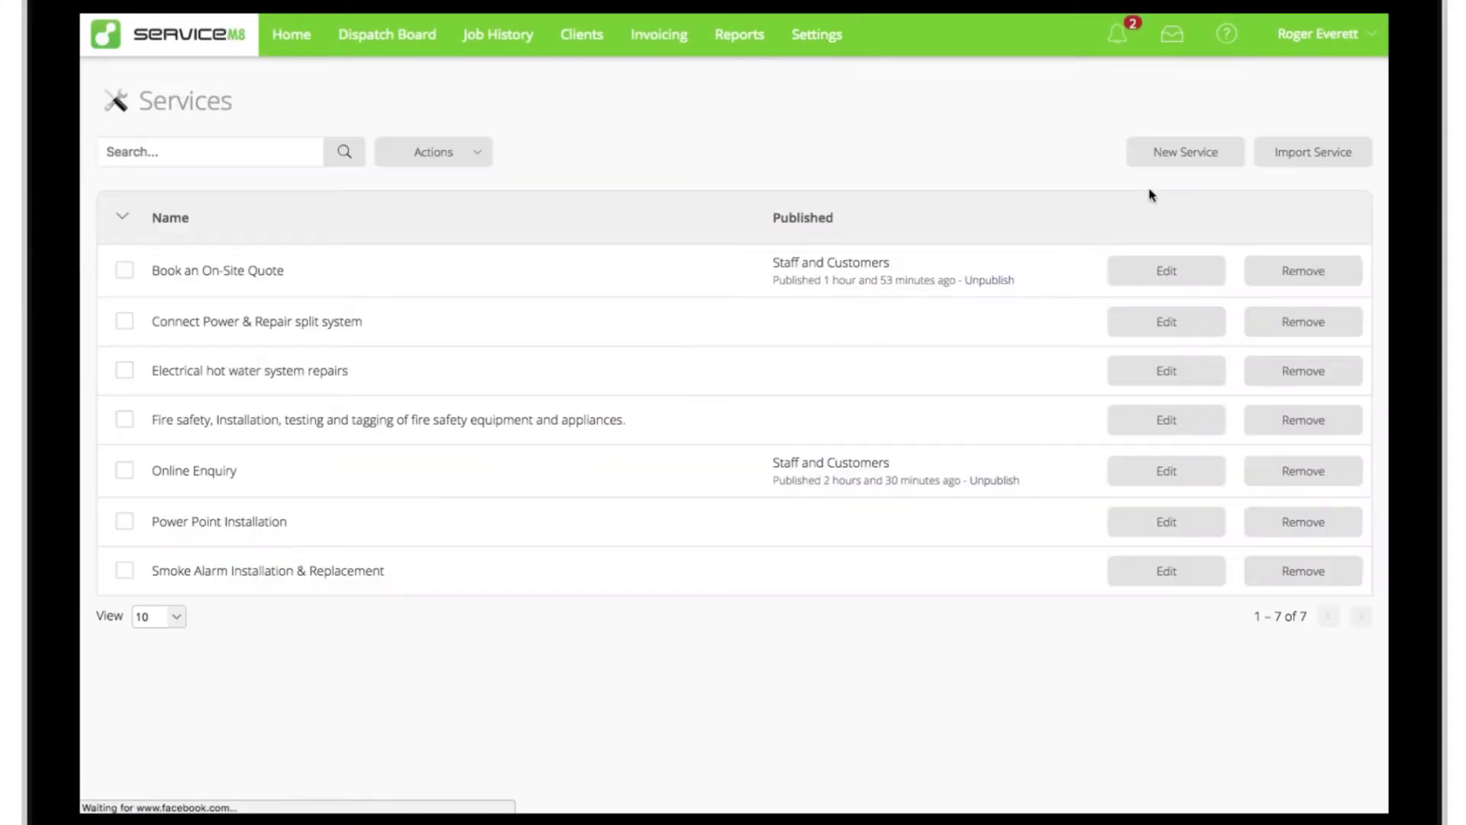
{"action": "left_click", "coordinate": [1186, 155]}
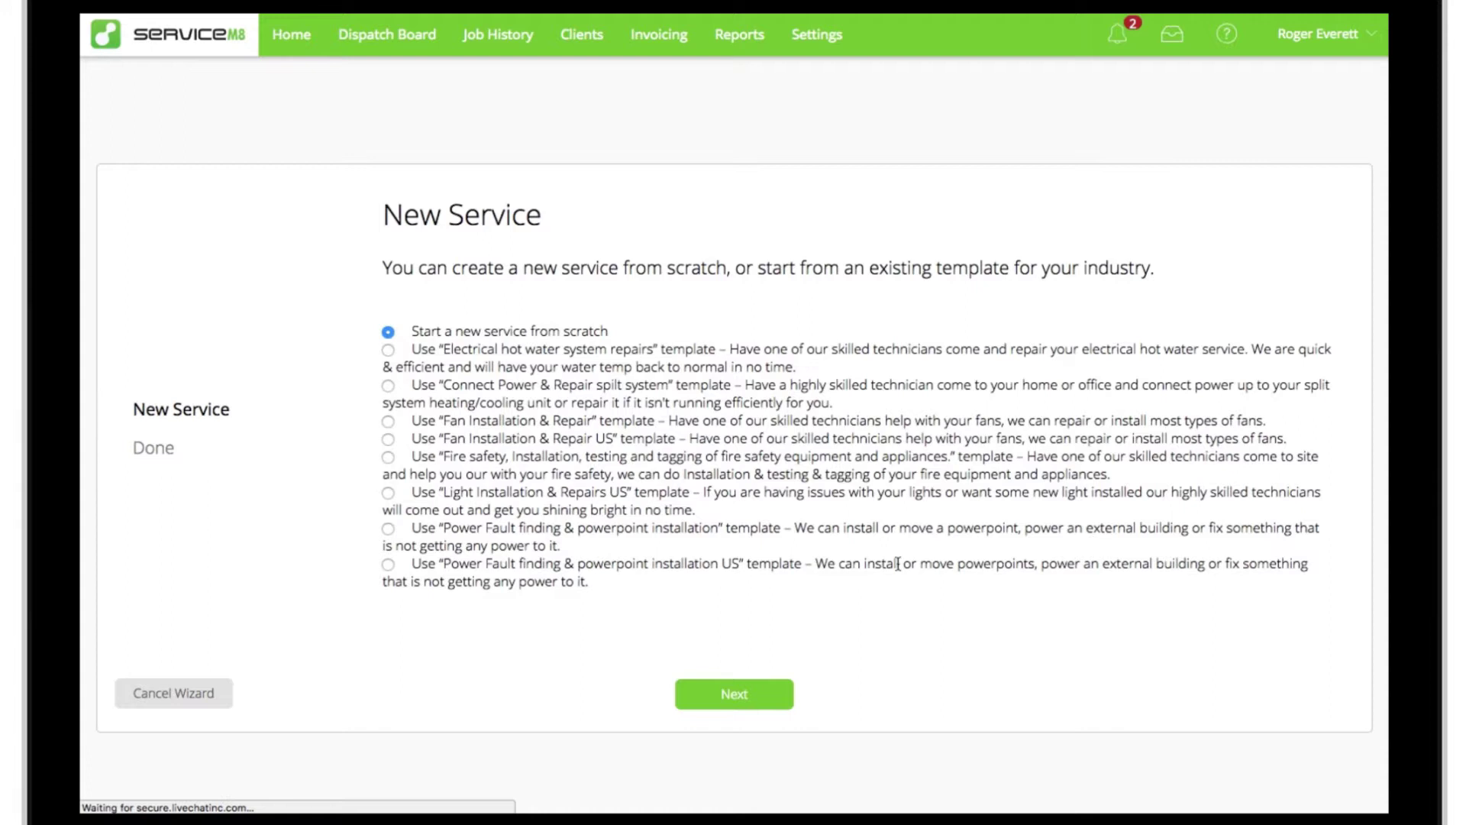
{"action": "left_click", "coordinate": [699, 701]}
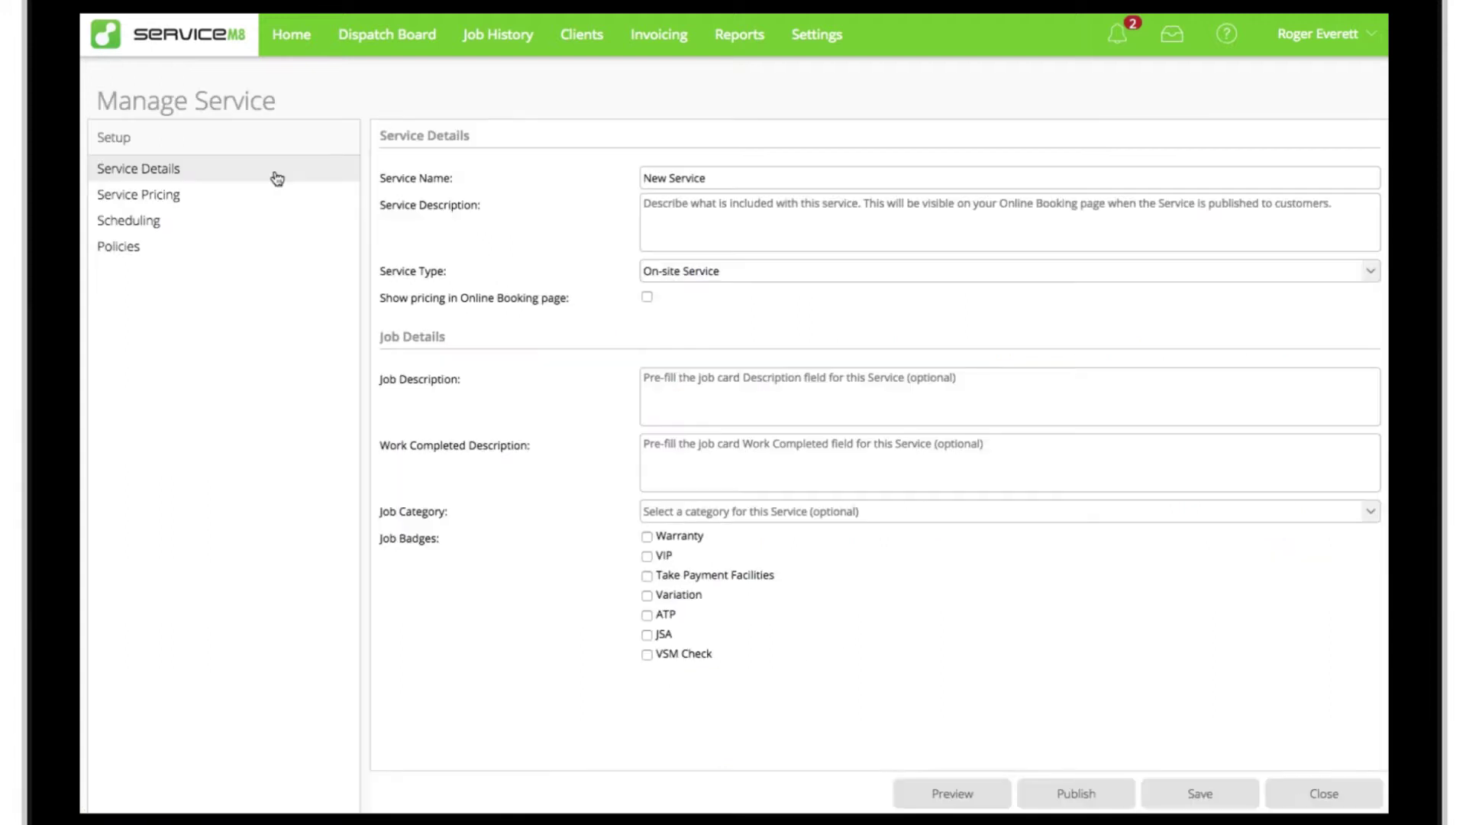
{"action": "triple_click", "coordinate": [772, 183]}
{"action": "type", "text": "Ceiling Fan Replacement"}
{"action": "key", "text": "Tab"}
{"action": "type", "text": "Noisy, creaky, or broken ceiling fans? Keep your cool and let us replace them for you! We can supply & install new fans, or install fans you supply."}
{"action": "left_click", "coordinate": [829, 300]}
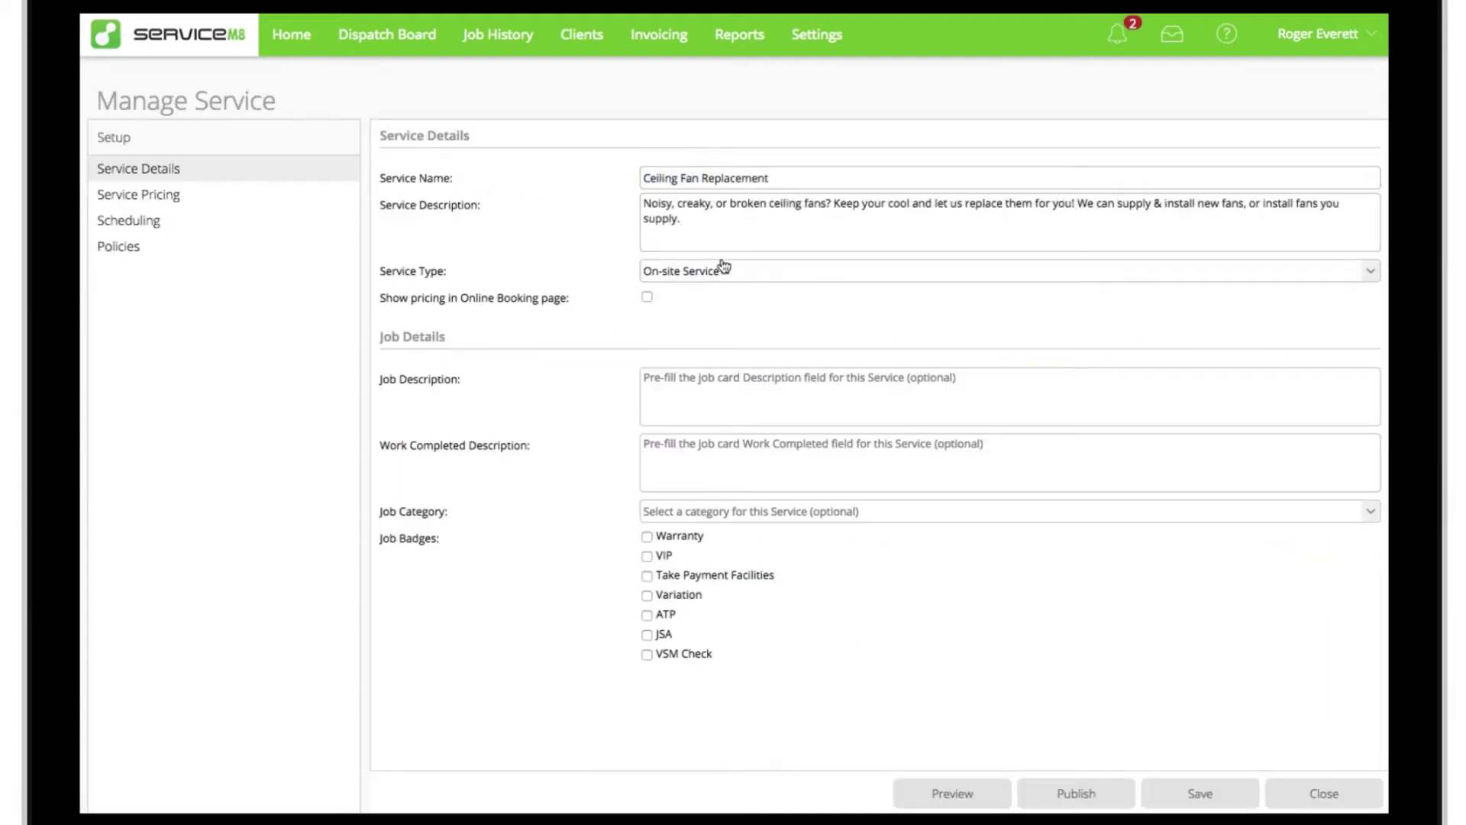
- Show pricing, add the job description, OB - Fan Replacement category and JSA badge
{"action": "left_click", "coordinate": [647, 297]}
{"action": "left_click", "coordinate": [744, 391]}
{"action": "type", "text": "Online b"}
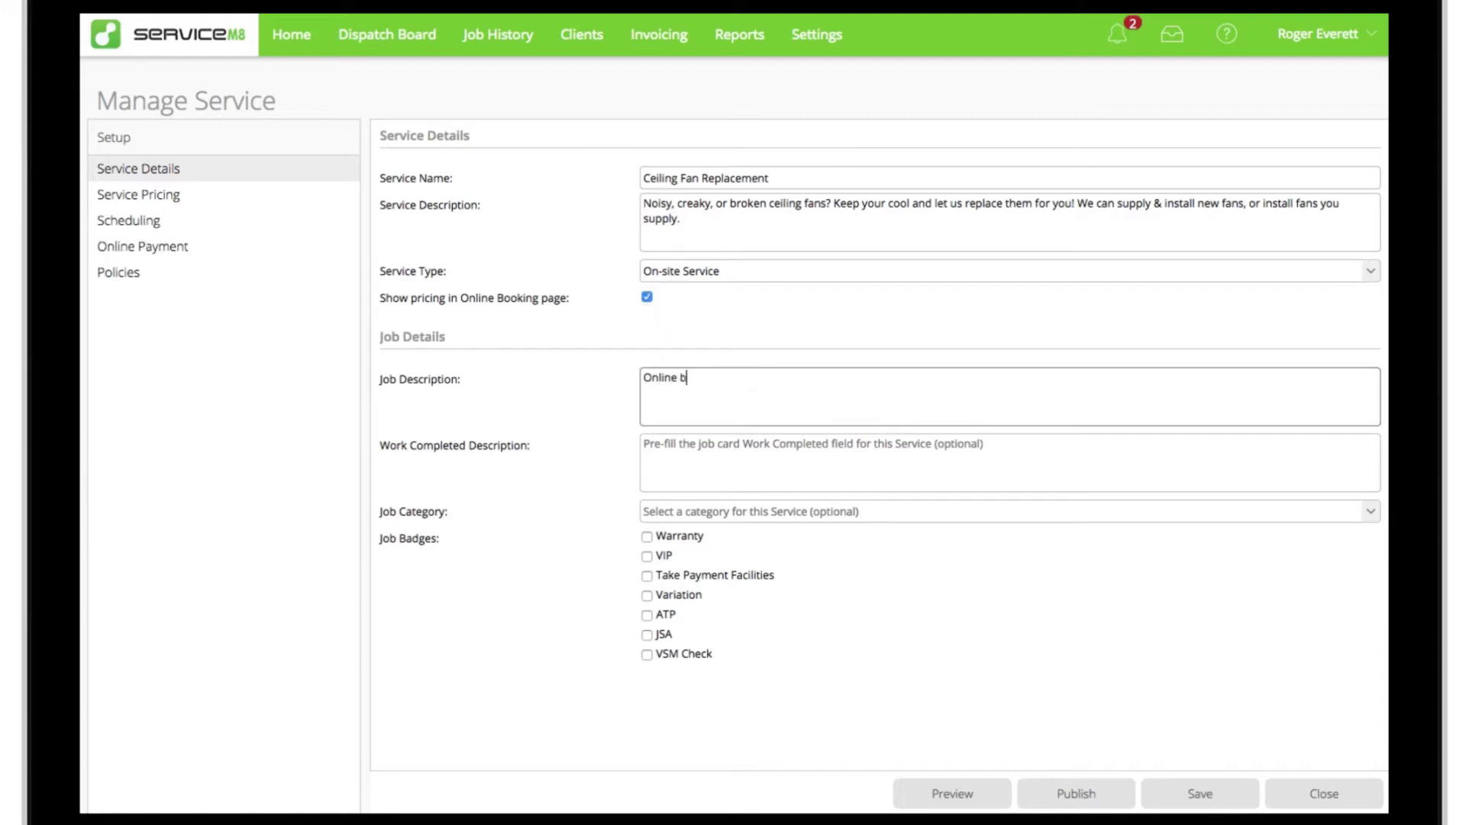
{"action": "type", "text": "ooking for ceiling fan replaceme"}
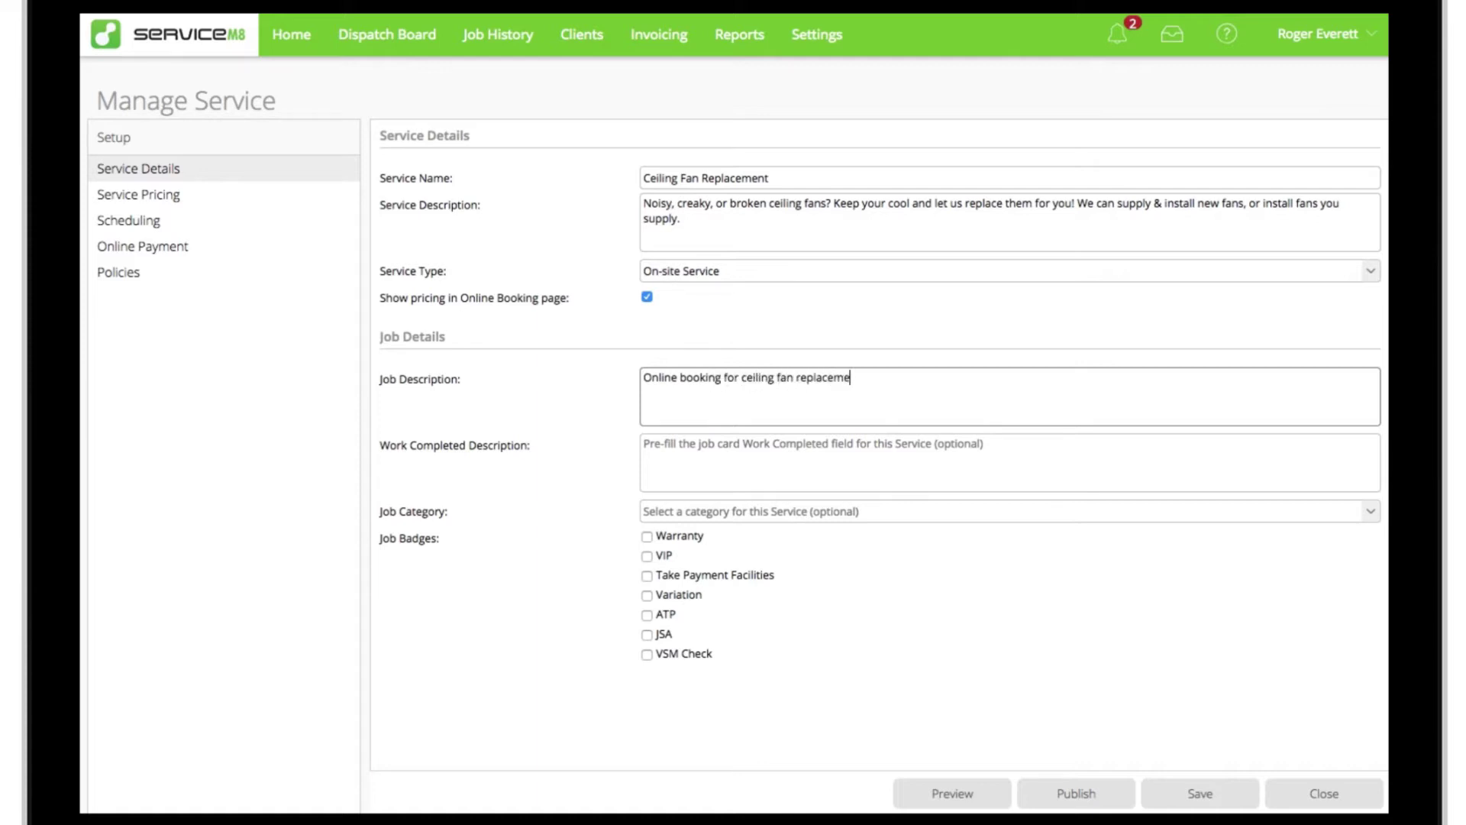
{"action": "type", "text": "nt/s."}
{"action": "left_click", "coordinate": [896, 517]}
{"action": "left_click", "coordinate": [892, 559]}
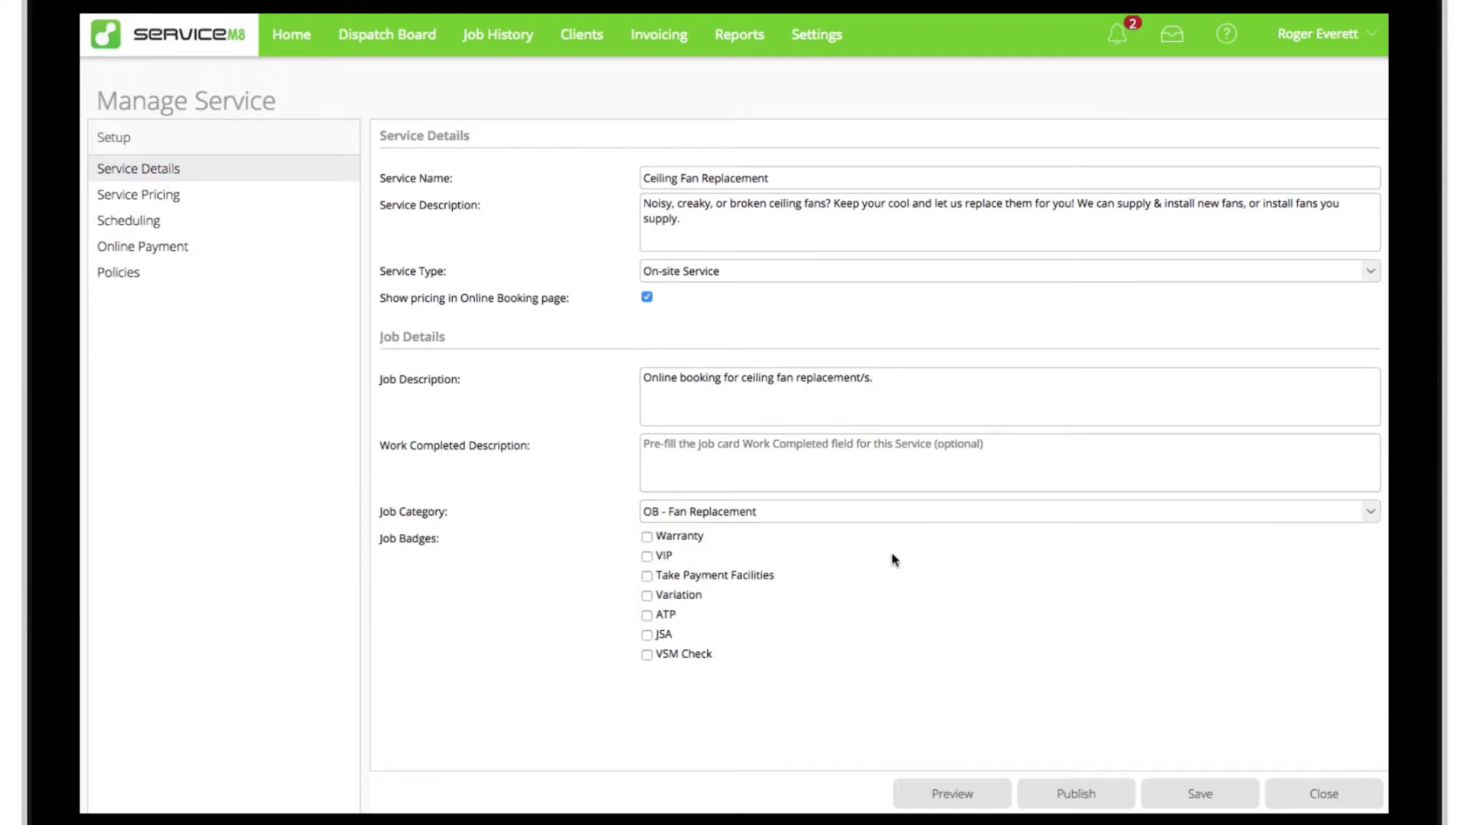
{"action": "left_click", "coordinate": [647, 634]}
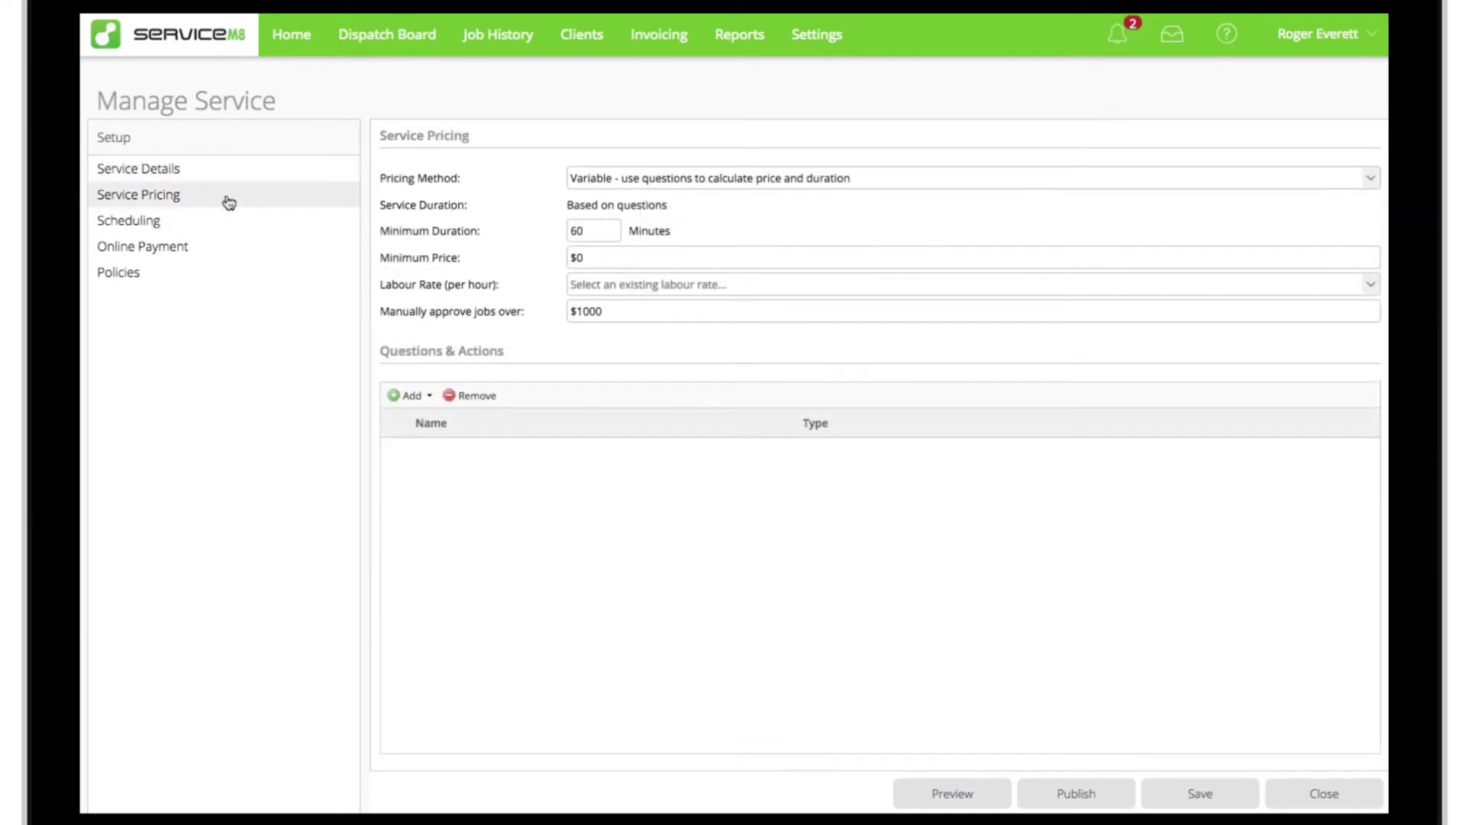
- Keep Variable pricing with a 45-minute minimum duration and $100 minimum price
{"action": "left_click", "coordinate": [864, 187]}
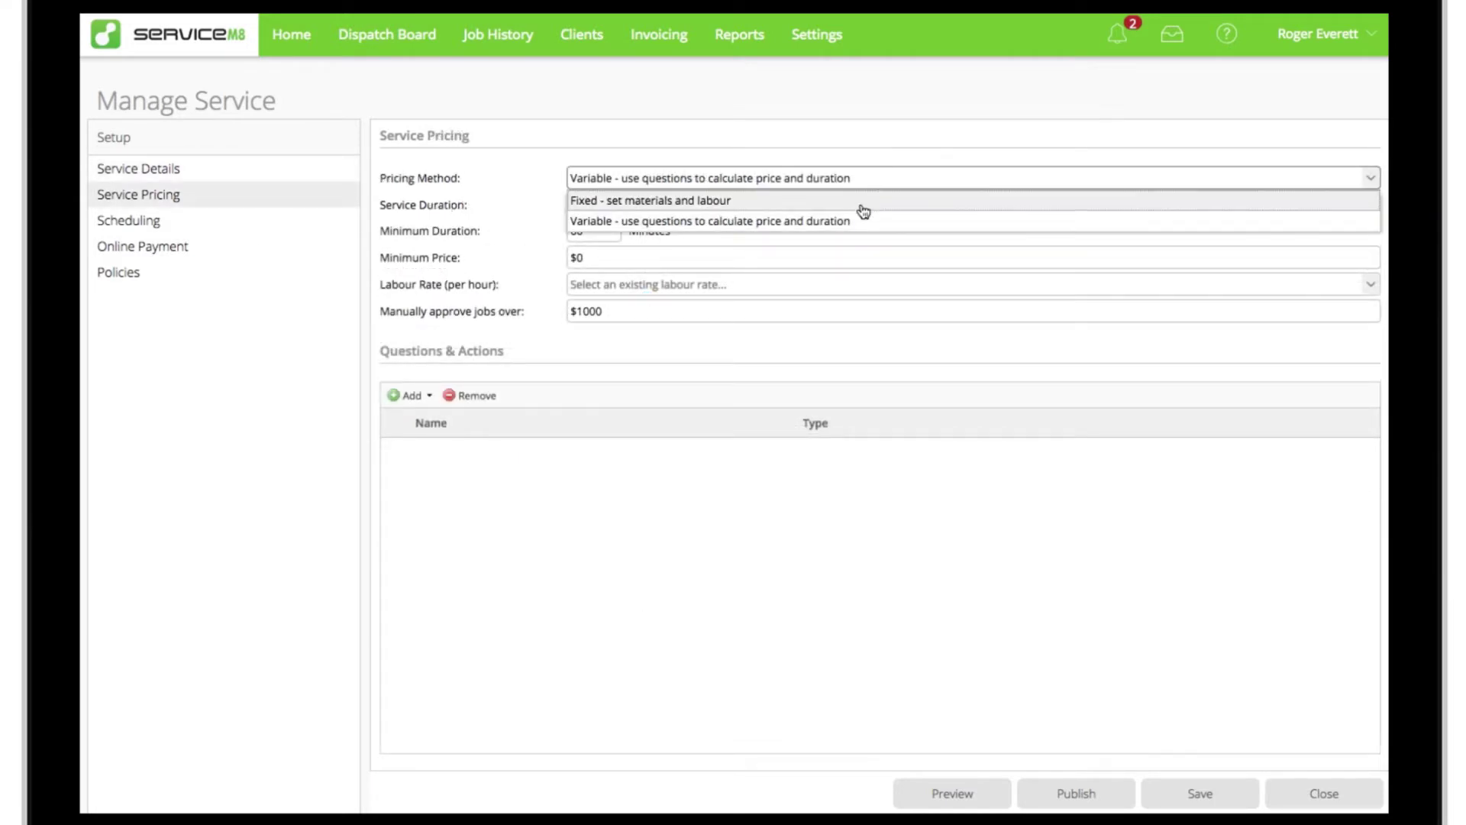
{"action": "left_click", "coordinate": [862, 220]}
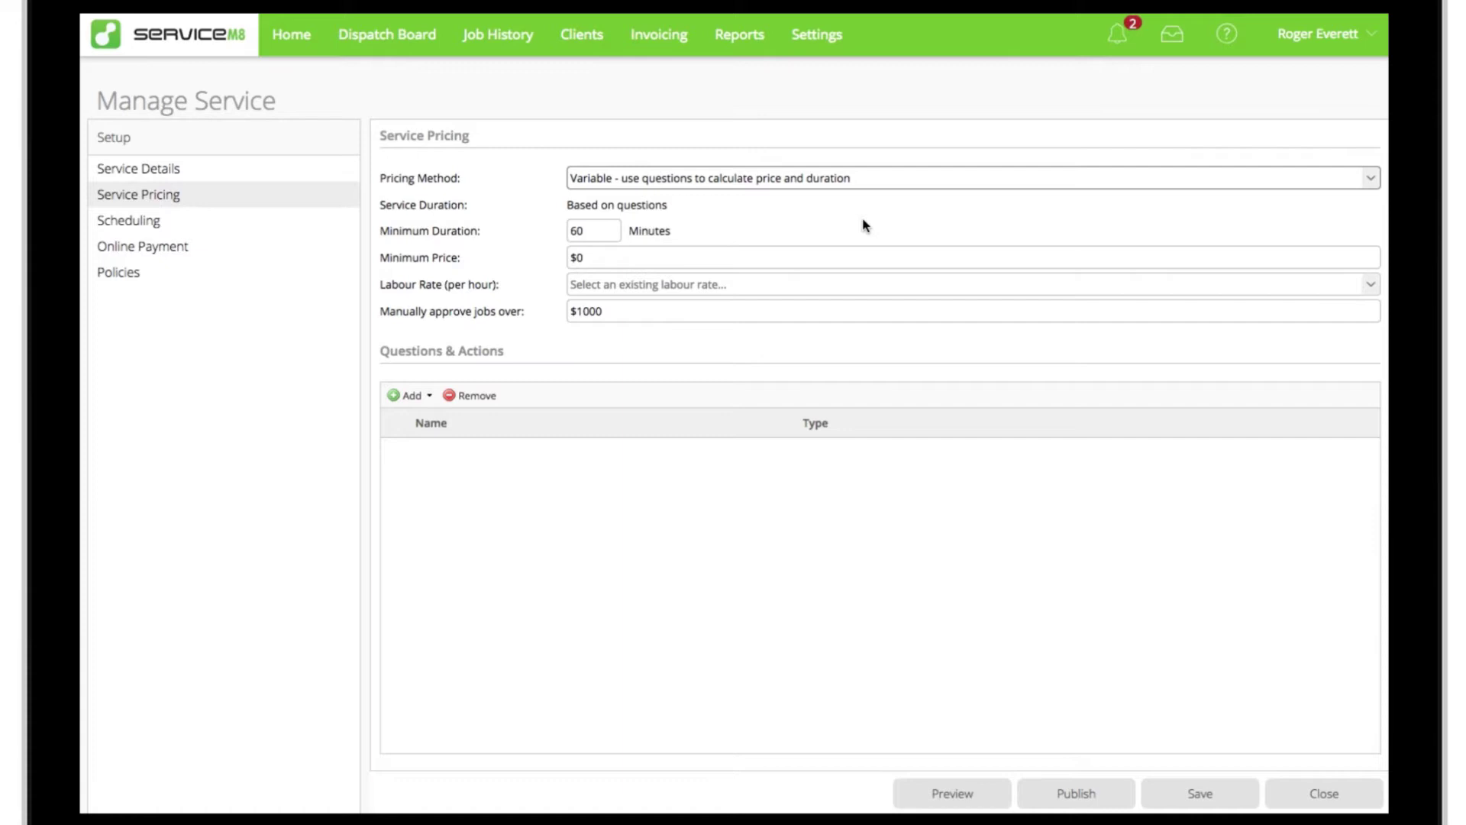
{"action": "left_click", "coordinate": [590, 231]}
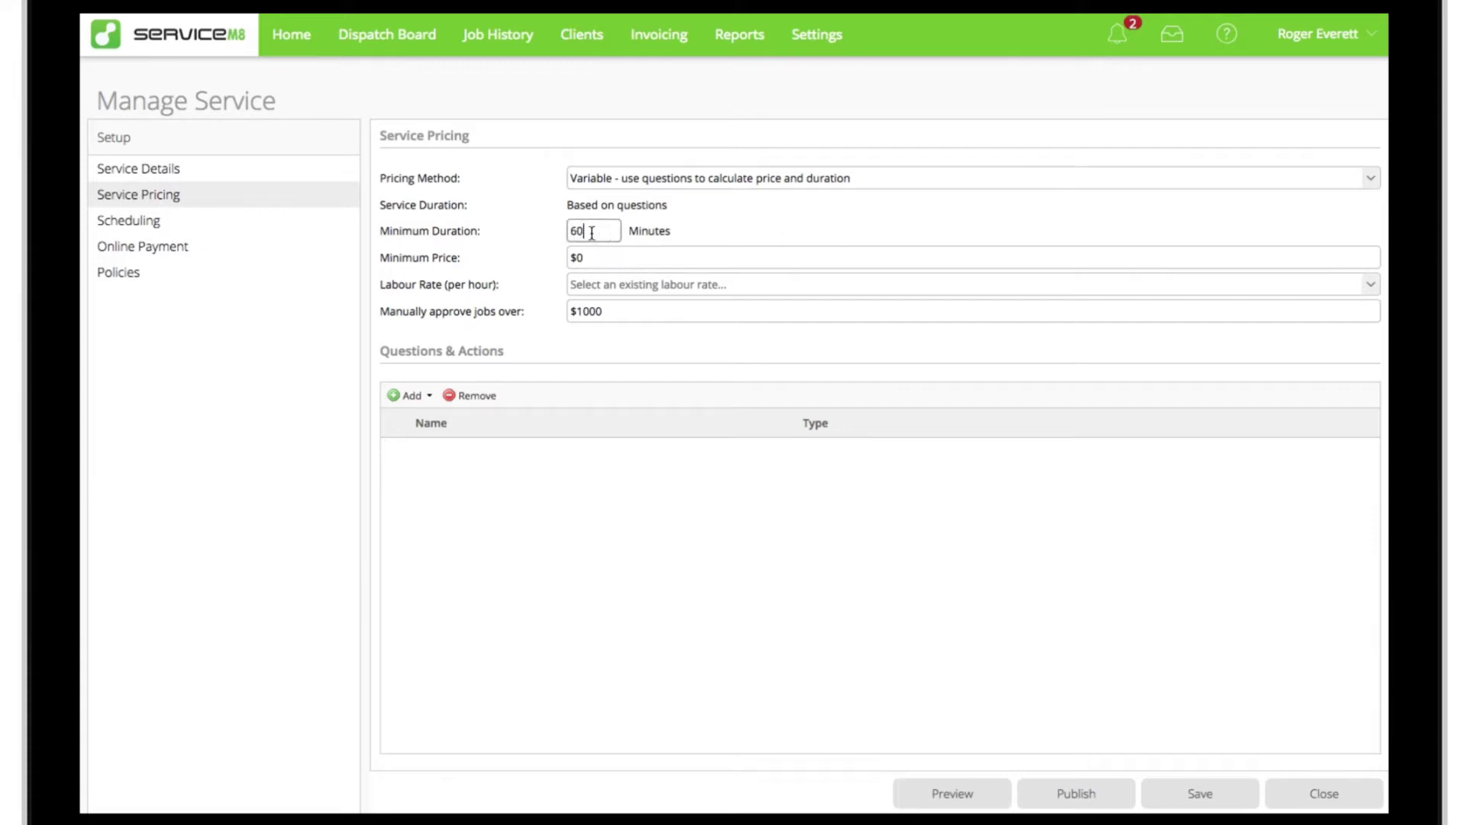
{"action": "double_click", "coordinate": [591, 230]}
{"action": "type", "text": "45"}
{"action": "left_click", "coordinate": [699, 229]}
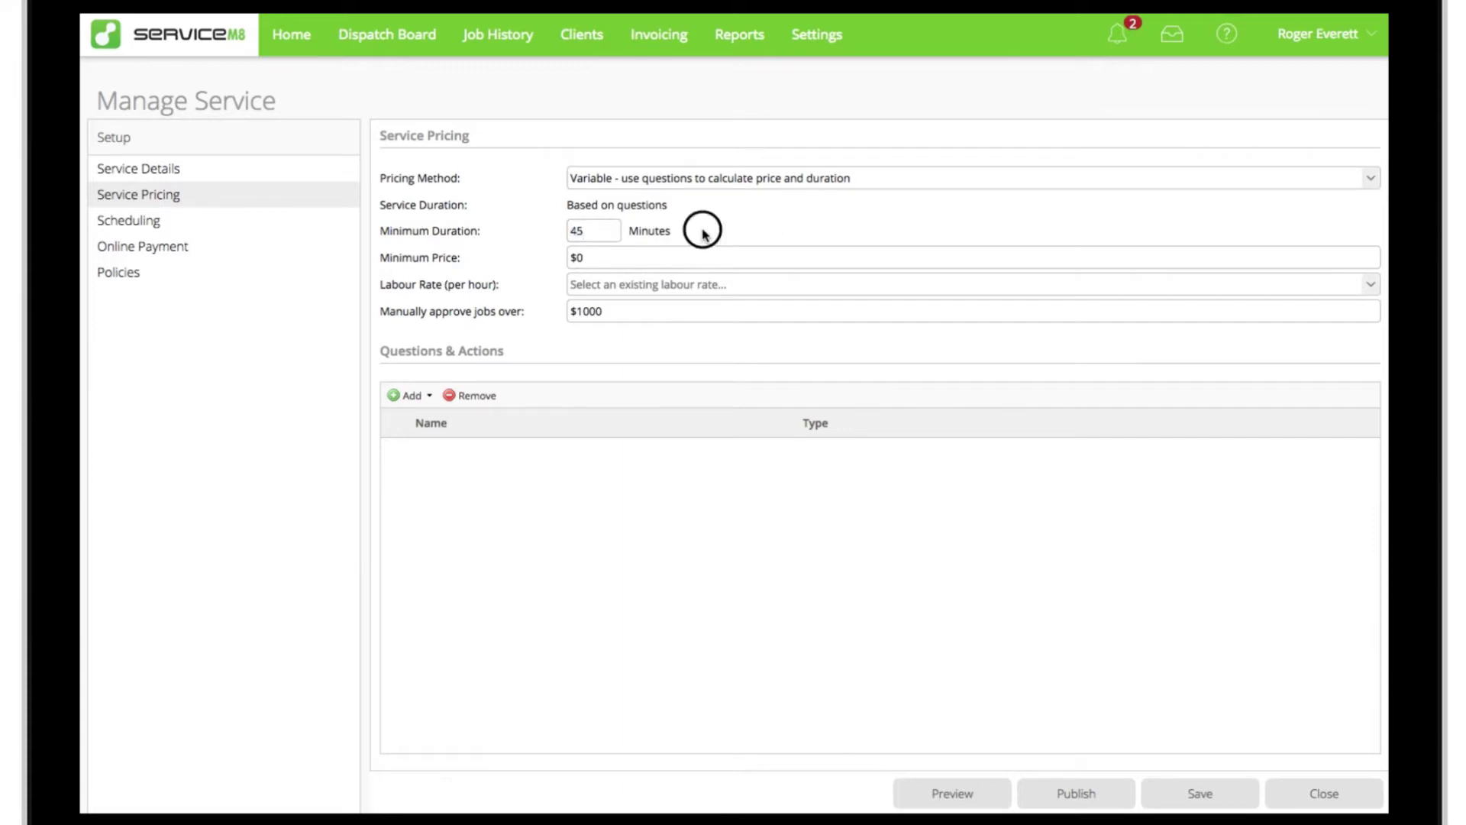
{"action": "left_click", "coordinate": [699, 256]}
{"action": "key", "text": "BackSpace"}
{"action": "type", "text": "100"}
{"action": "left_click", "coordinate": [753, 230]}
- Apply the $90.00 LABOUR rate and manually approve jobs over $2000
{"action": "left_click", "coordinate": [794, 280]}
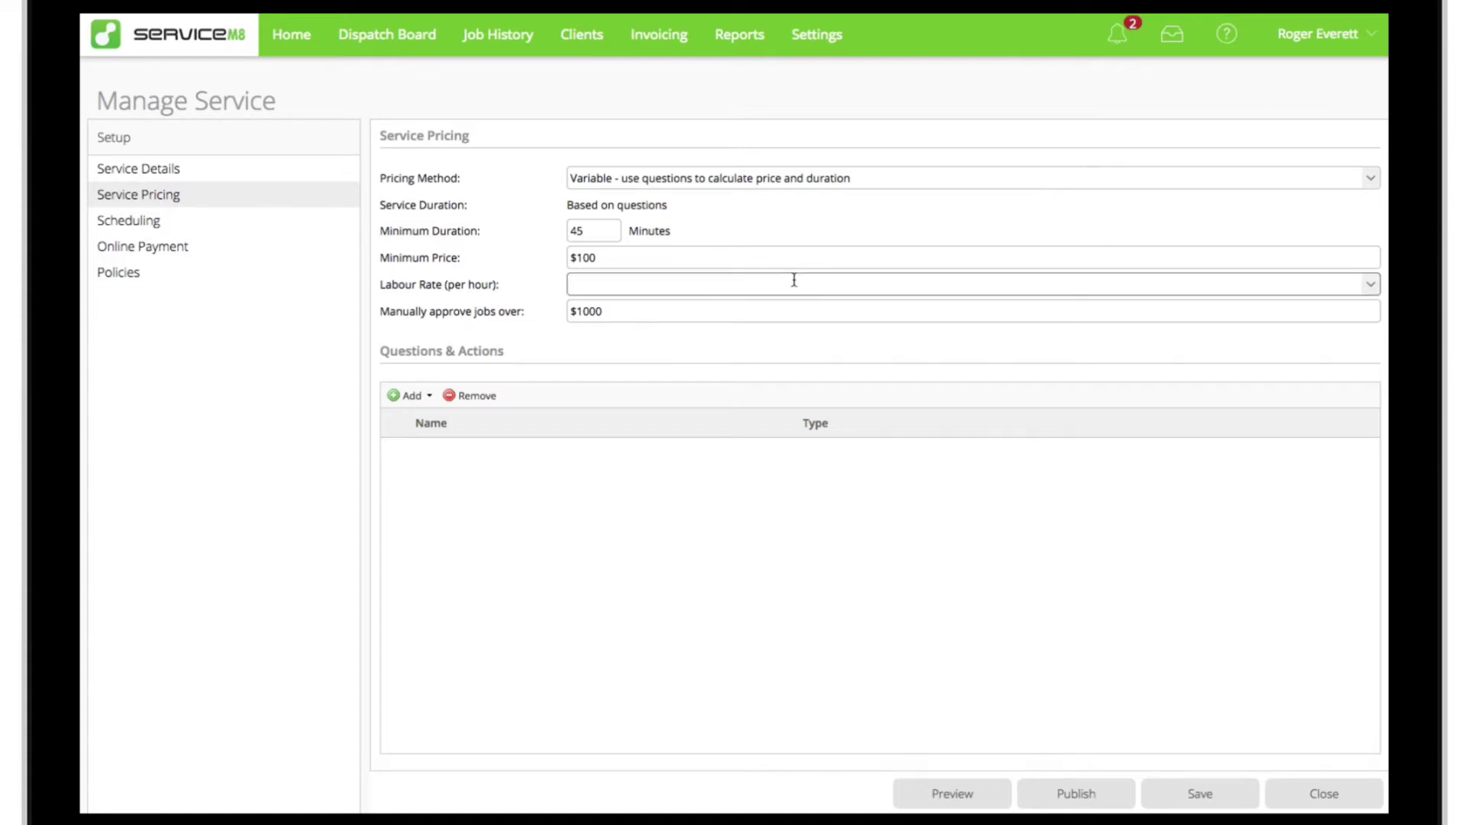
{"action": "type", "text": "labour"}
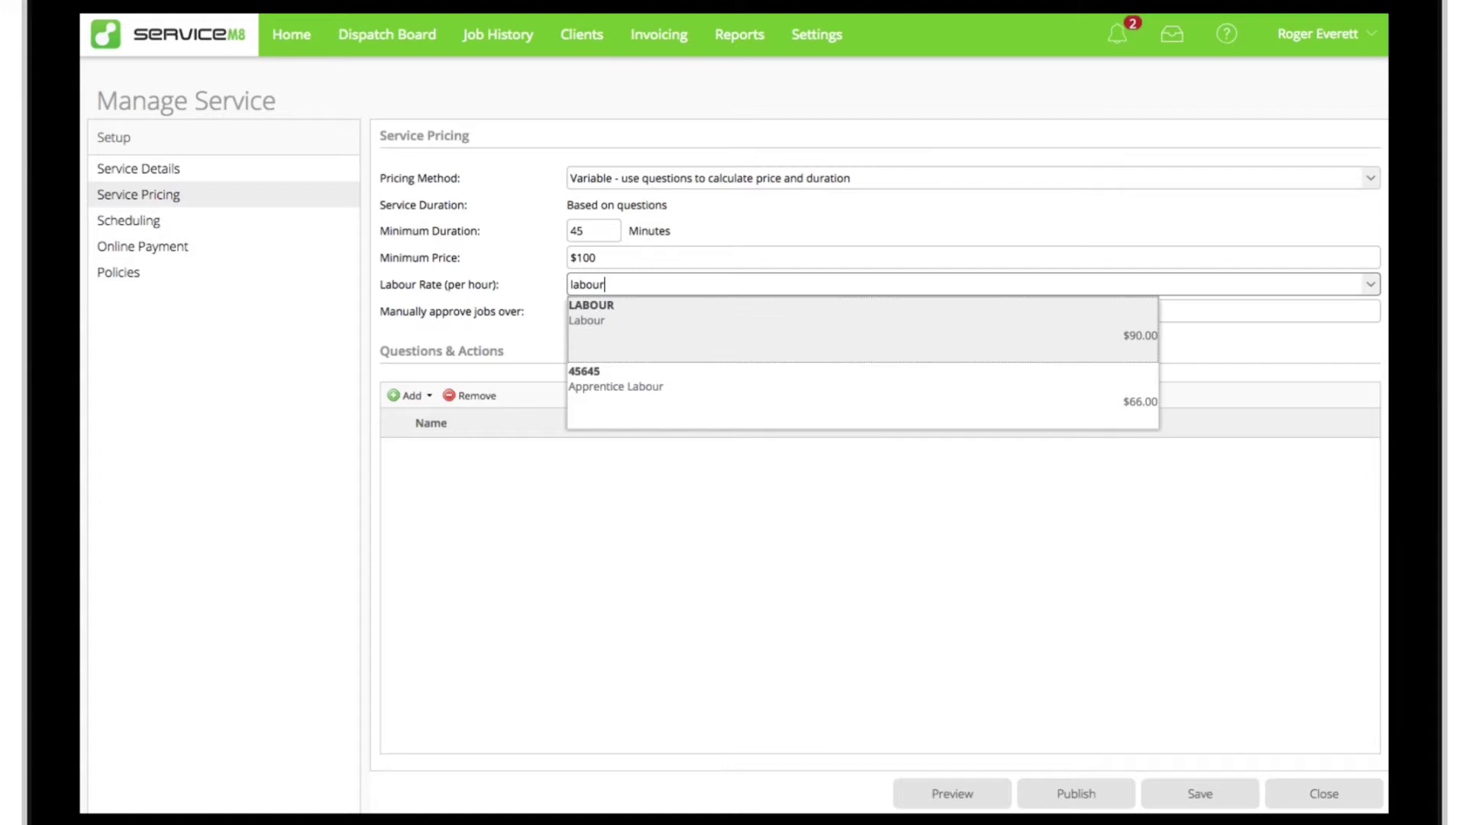
{"action": "left_click", "coordinate": [893, 340]}
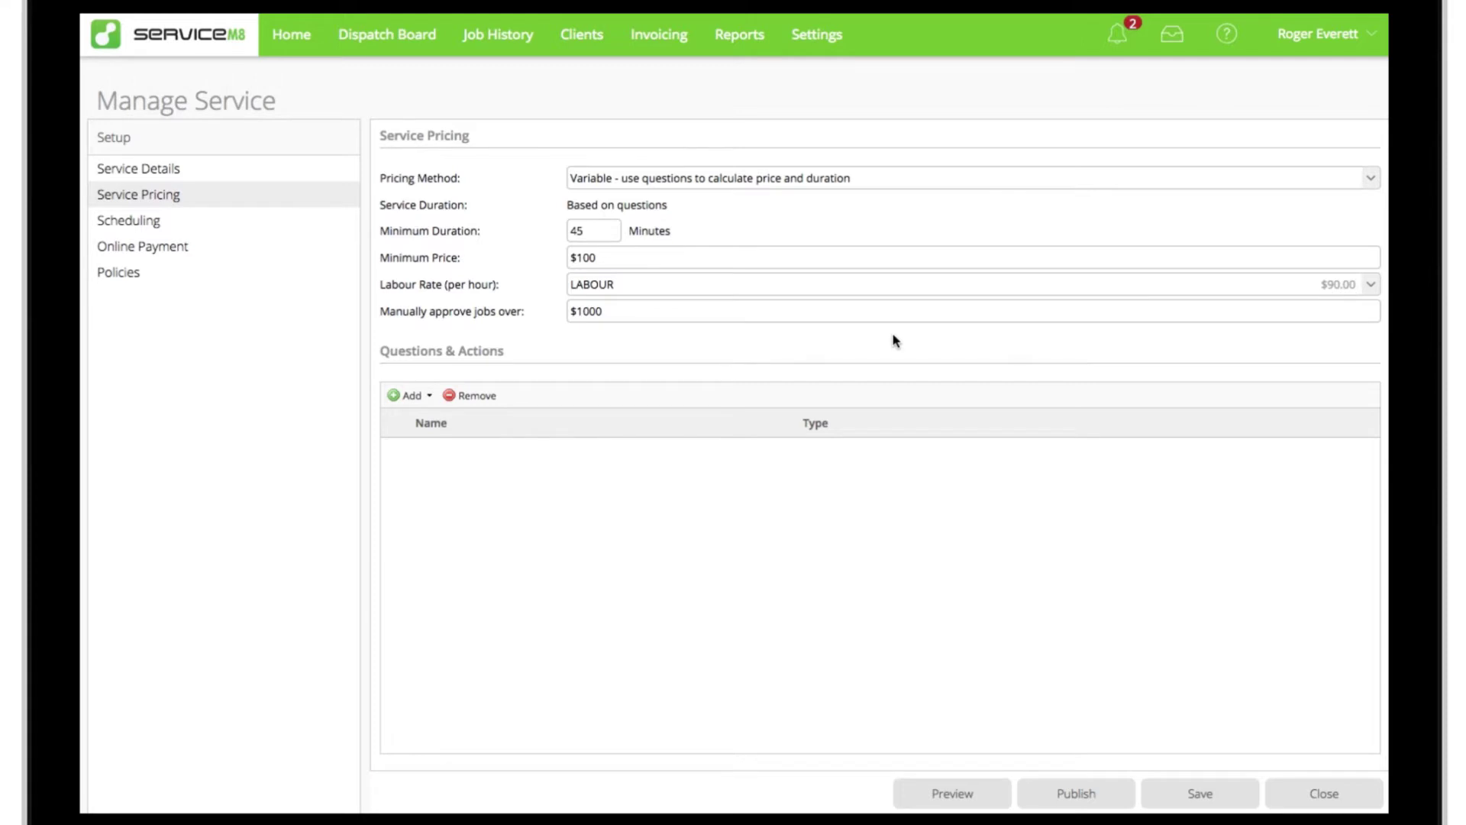
{"action": "left_click", "coordinate": [671, 311]}
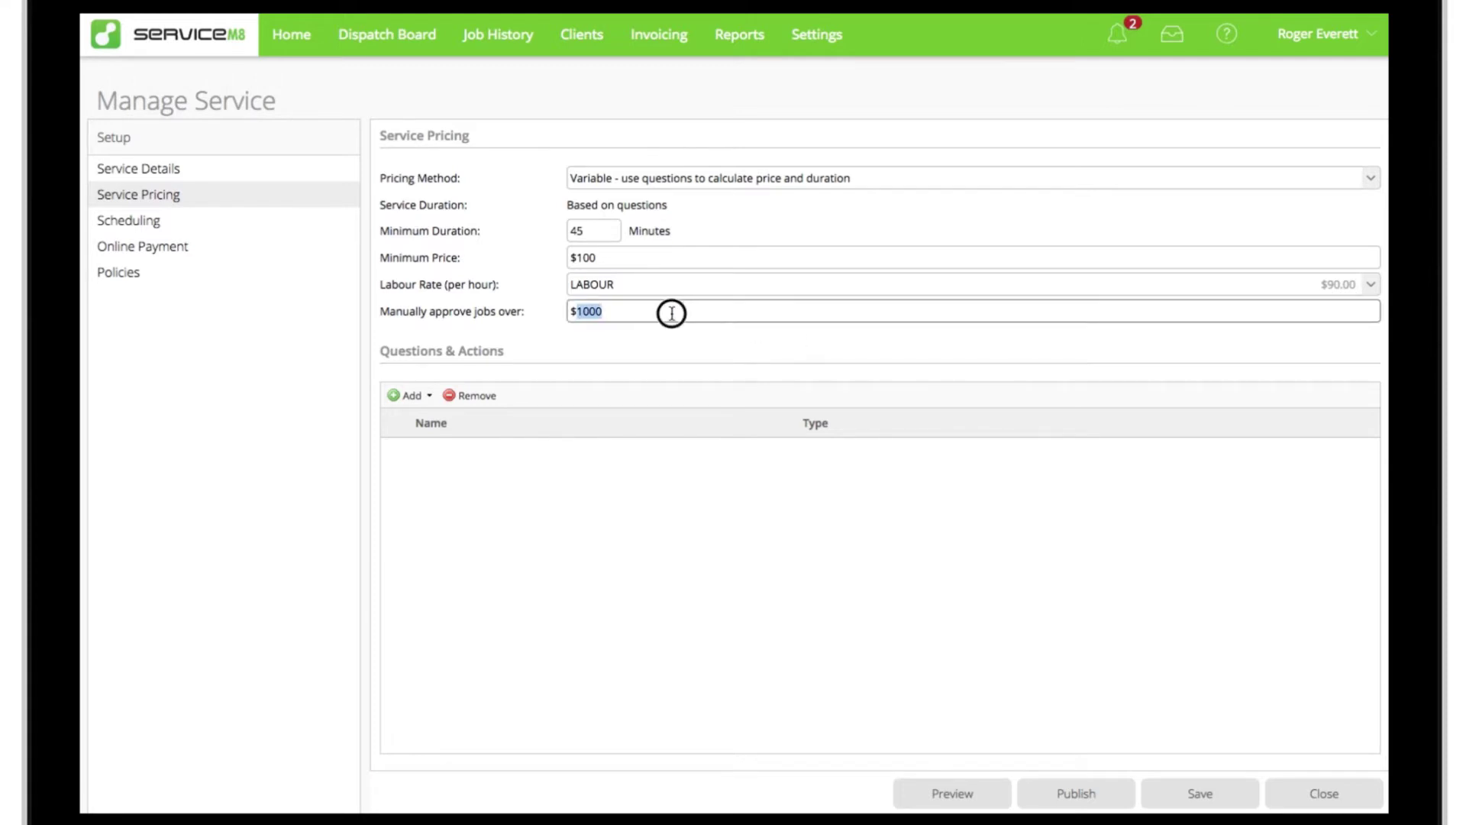
{"action": "type", "text": "$2000"}
{"action": "left_click", "coordinate": [689, 339]}
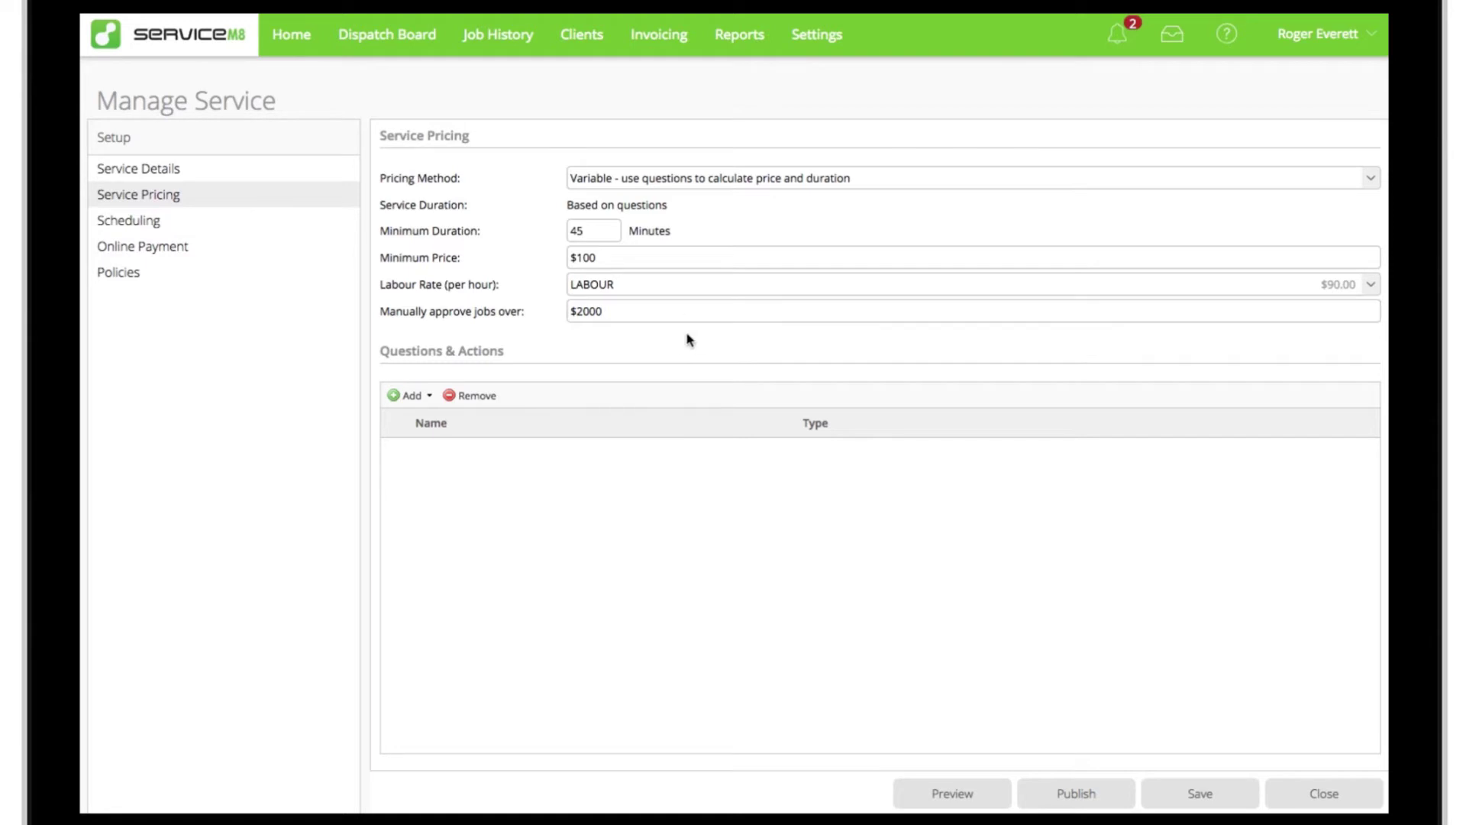
- Open the Add dropdown under Questions & Actions
{"action": "left_click", "coordinate": [430, 394]}
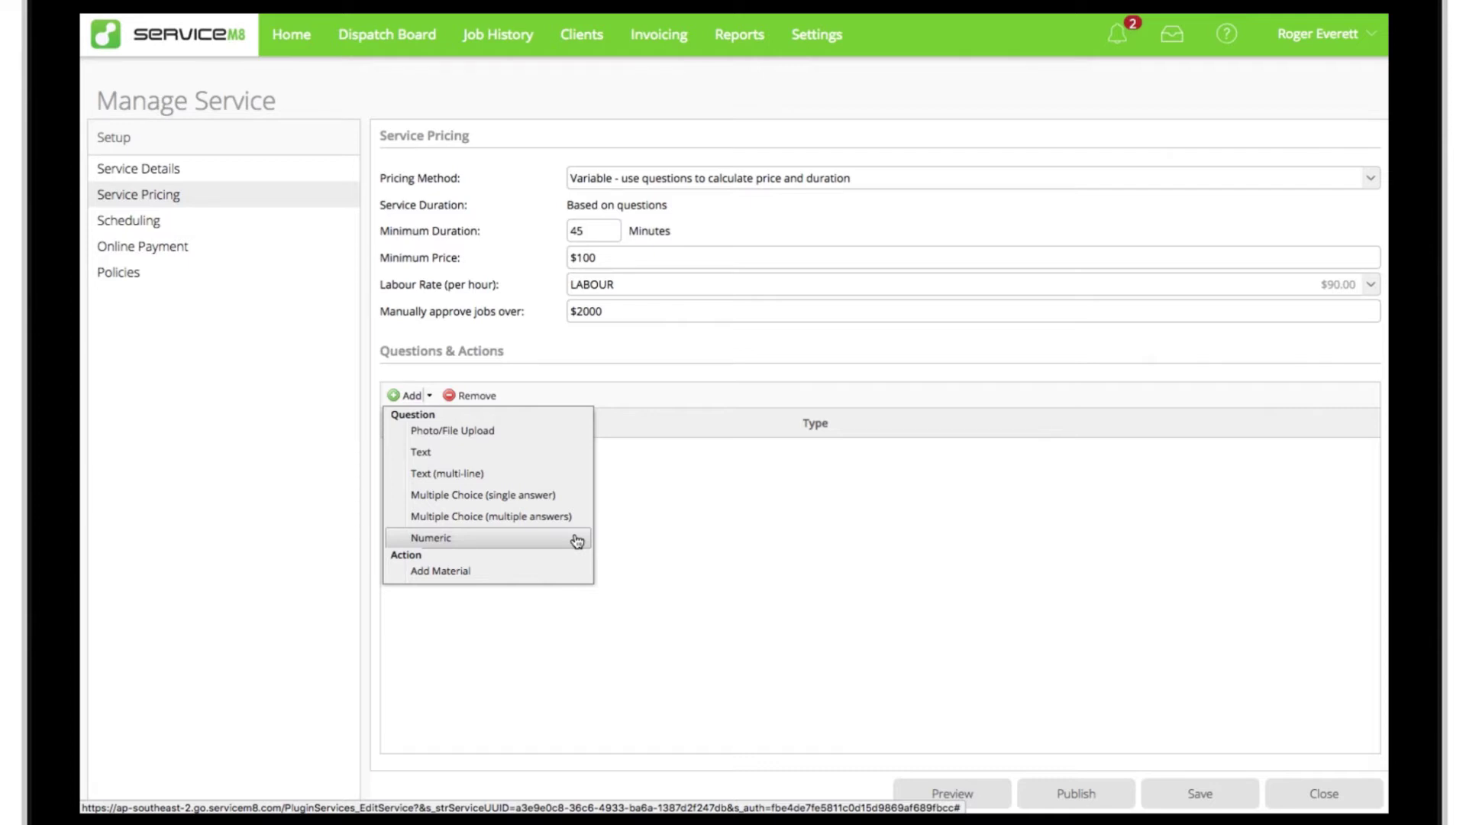
- Add single-answer multiple choice questions and move the ceiling heights over 3m question lower
{"action": "left_click", "coordinate": [546, 497]}
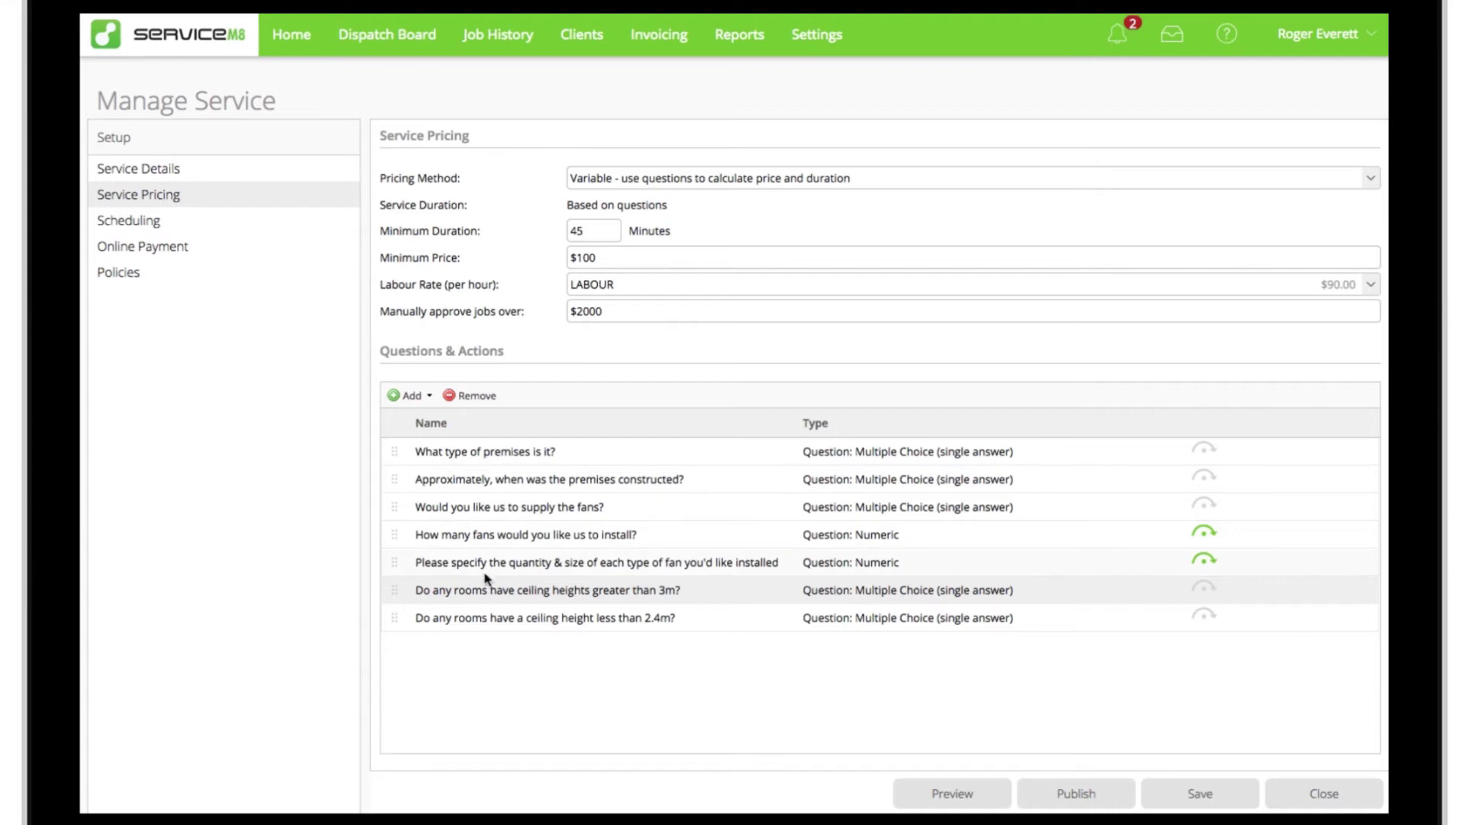
{"action": "left_click", "coordinate": [395, 591]}
{"action": "left_click_drag", "start_coordinate": [394, 590], "coordinate": [403, 640]}
{"action": "left_click", "coordinate": [706, 461]}
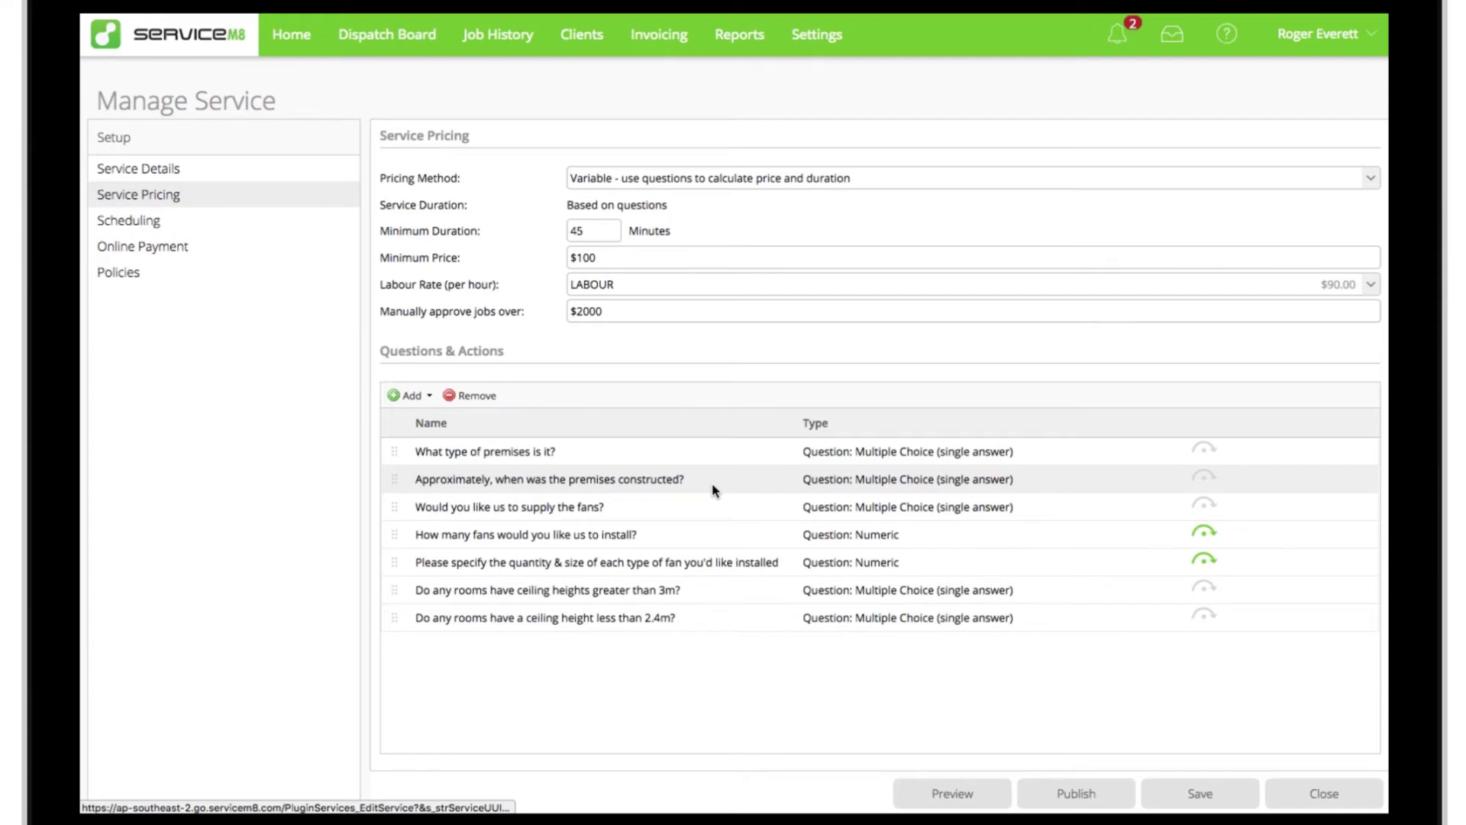
{"action": "left_click", "coordinate": [715, 511]}
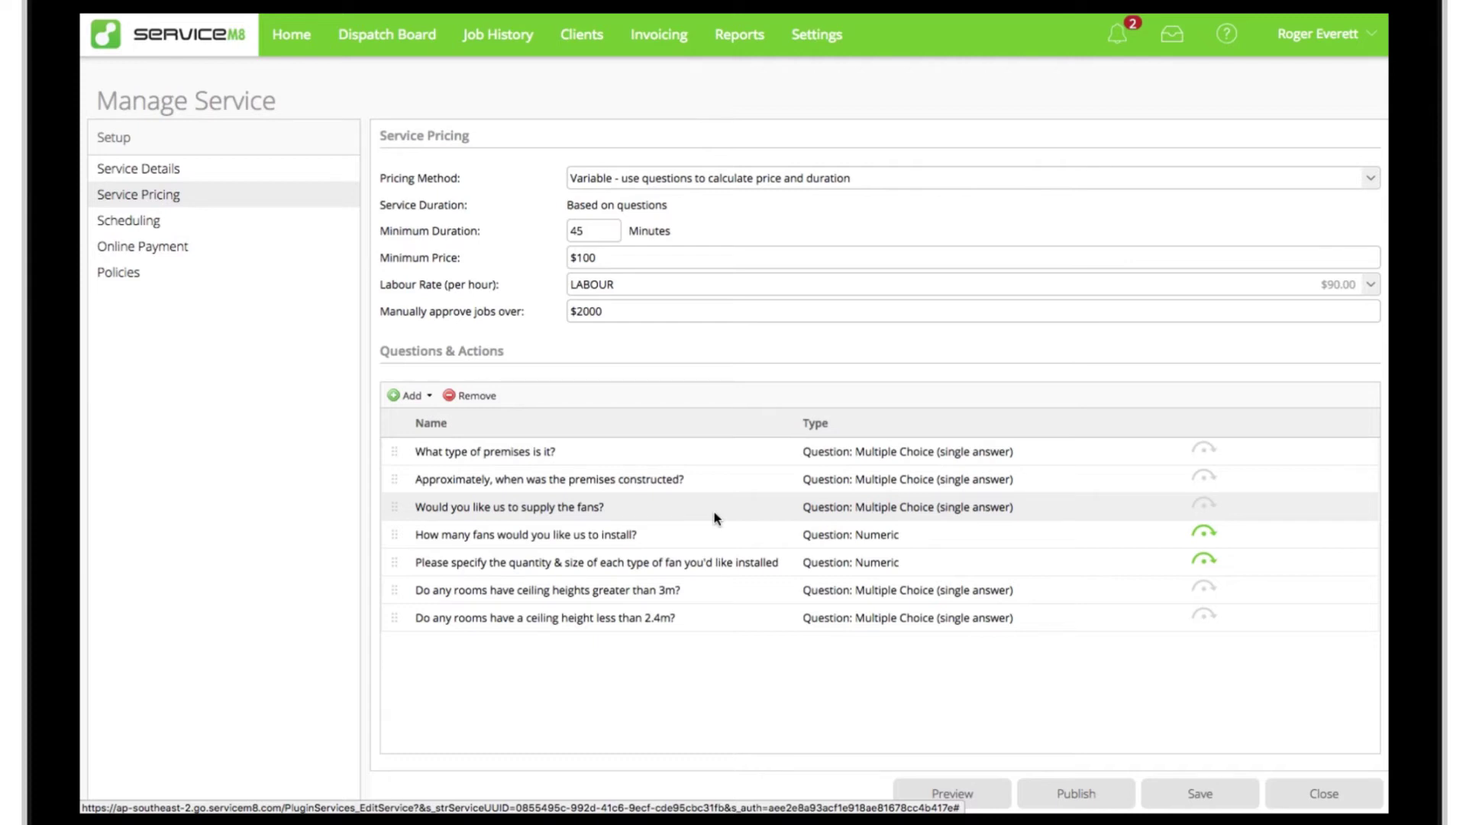
{"action": "left_click", "coordinate": [689, 539]}
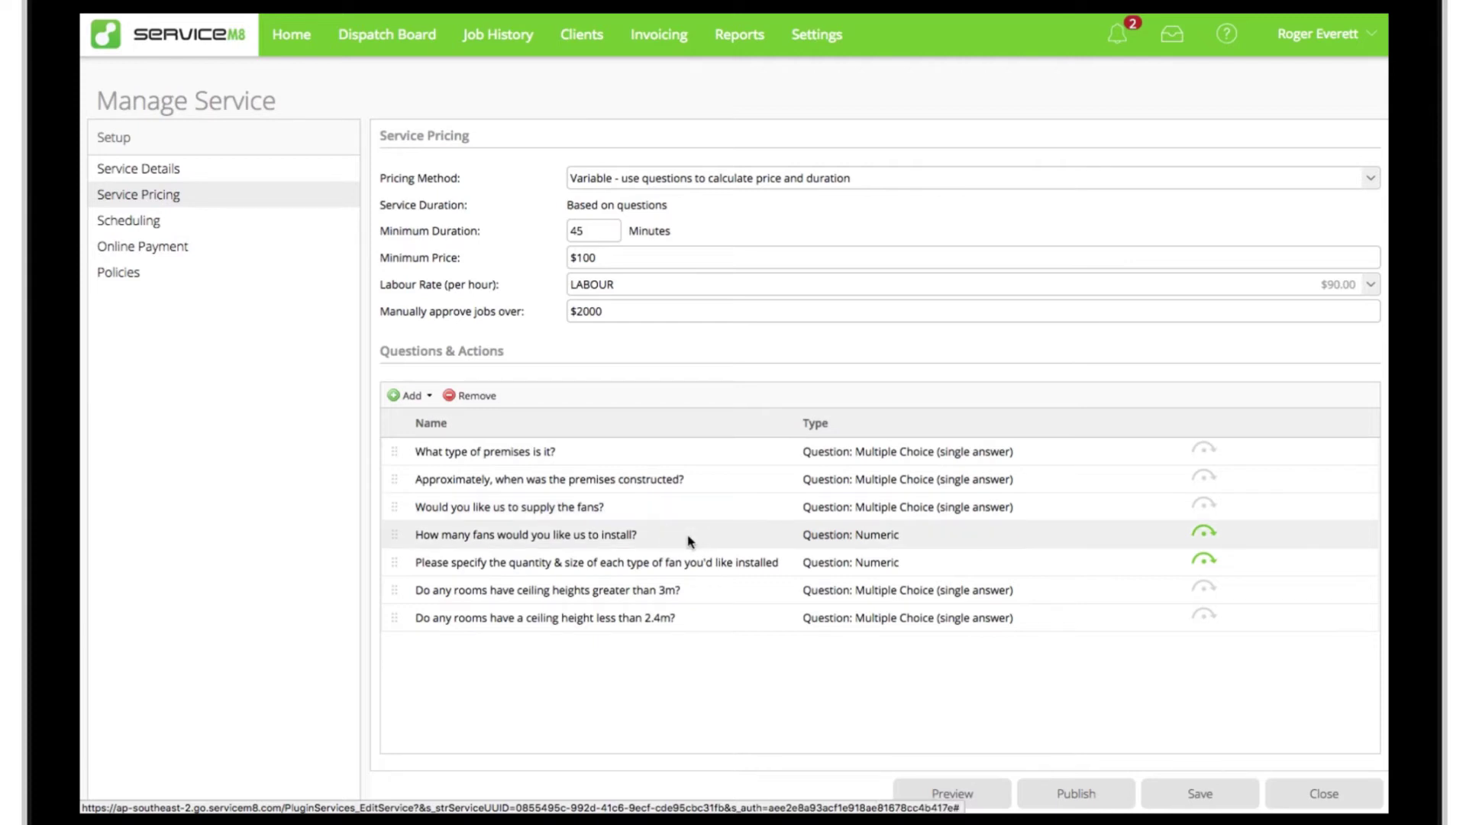
{"action": "left_click", "coordinate": [785, 567]}
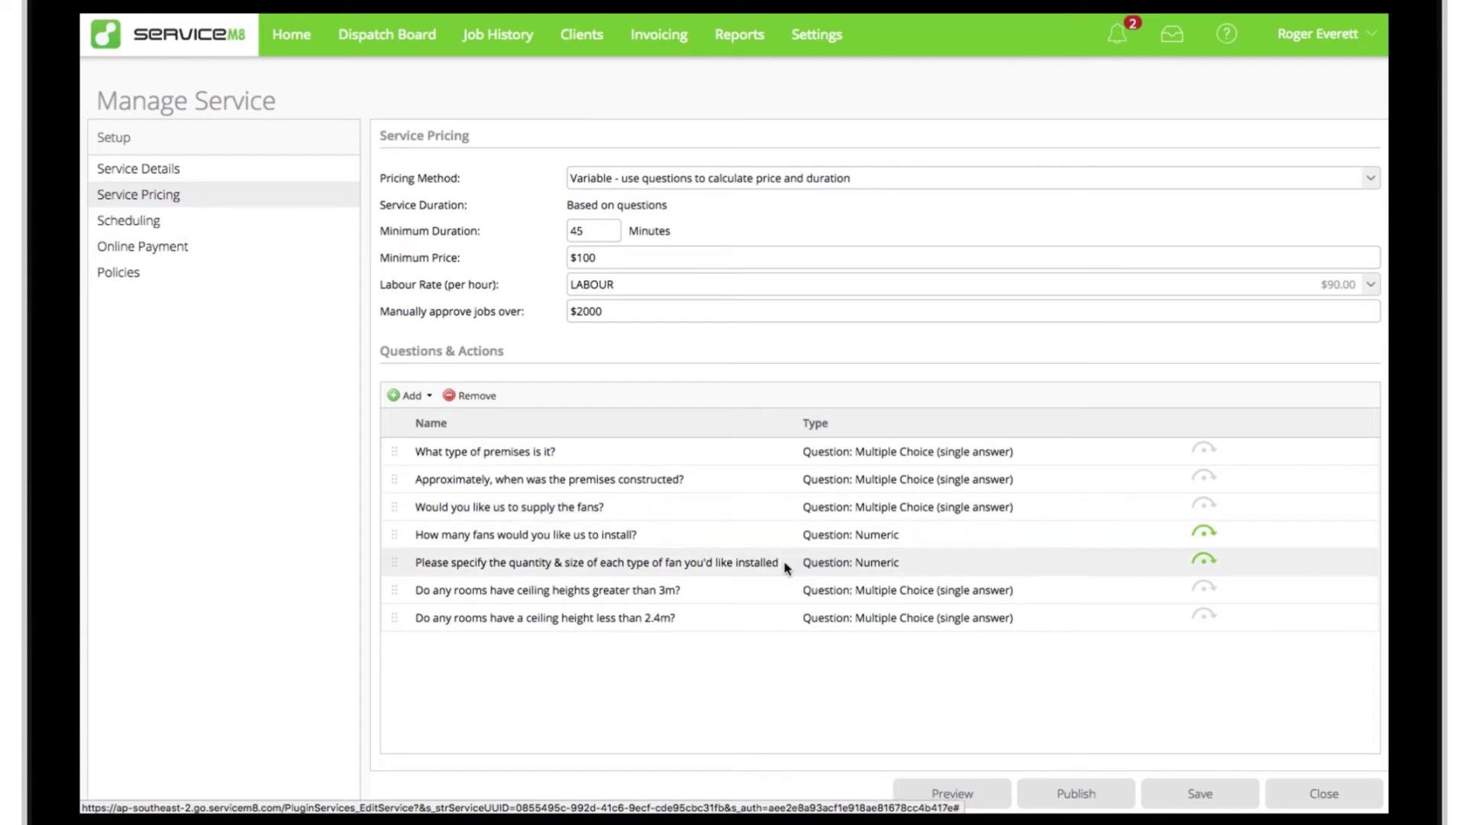
{"action": "left_click", "coordinate": [697, 539]}
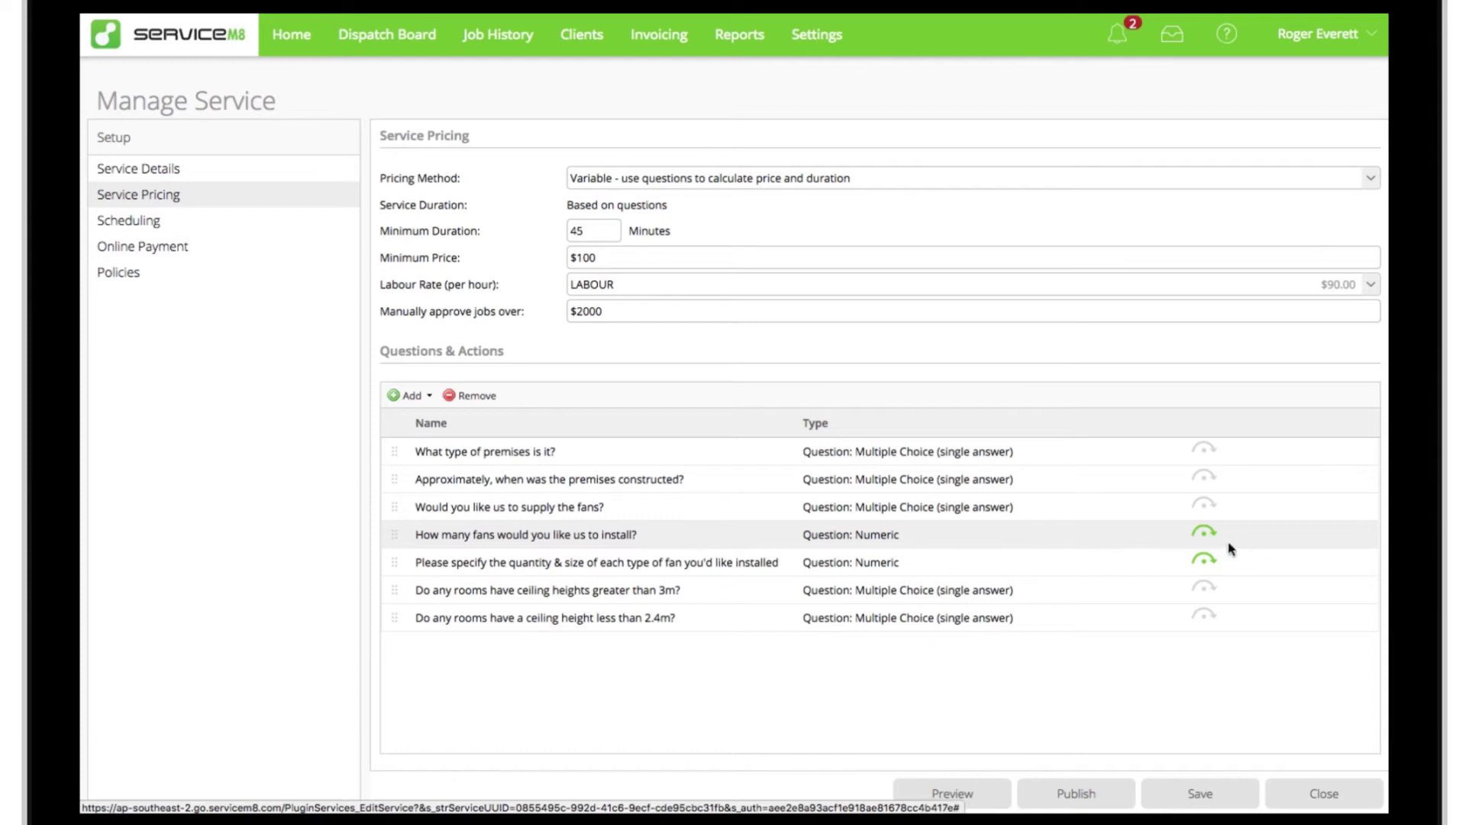
{"action": "left_click", "coordinate": [1204, 536]}
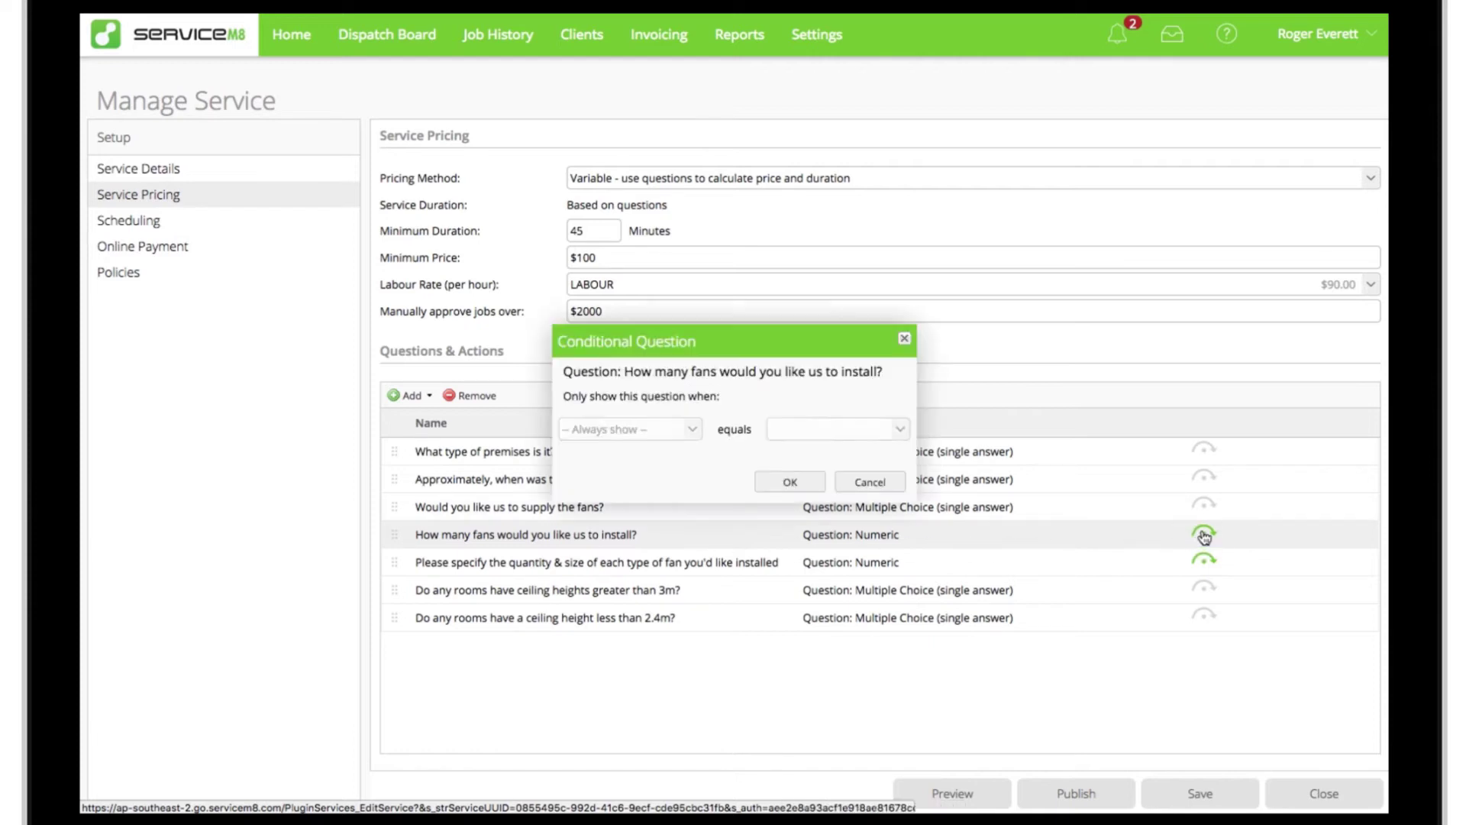
{"action": "left_click", "coordinate": [1204, 535]}
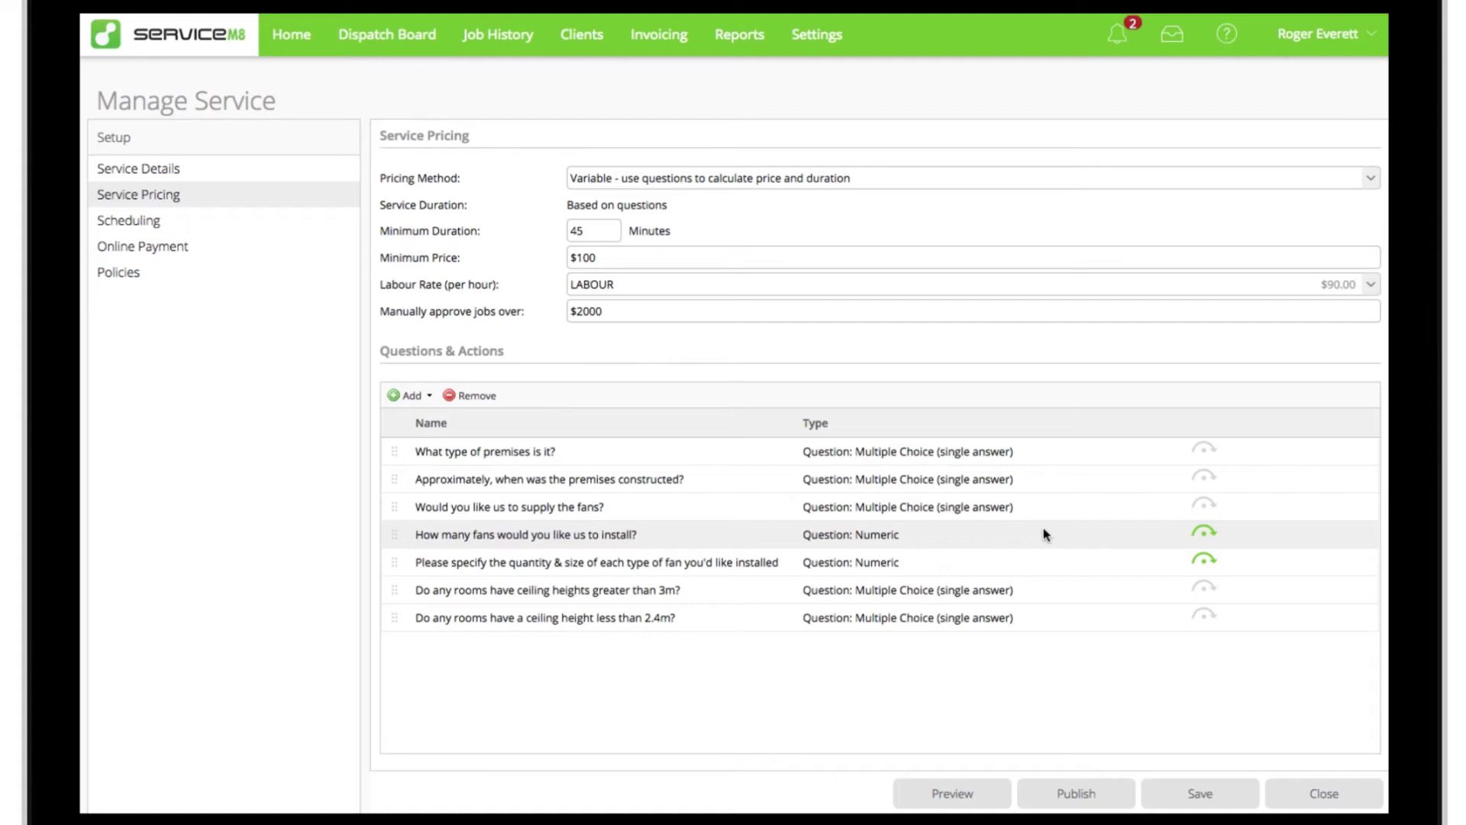
{"action": "left_click", "coordinate": [721, 508]}
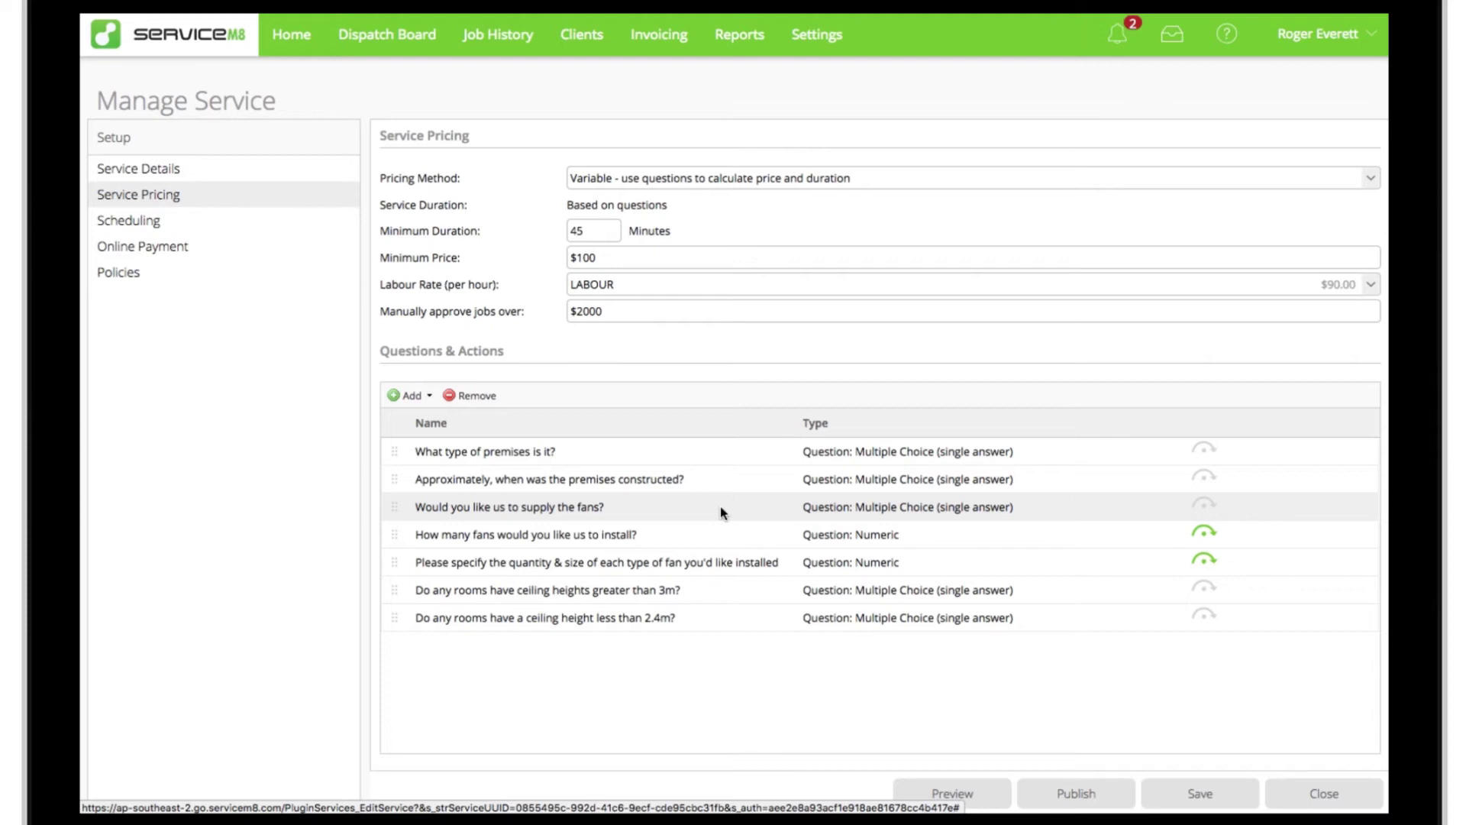
{"action": "left_click", "coordinate": [723, 536]}
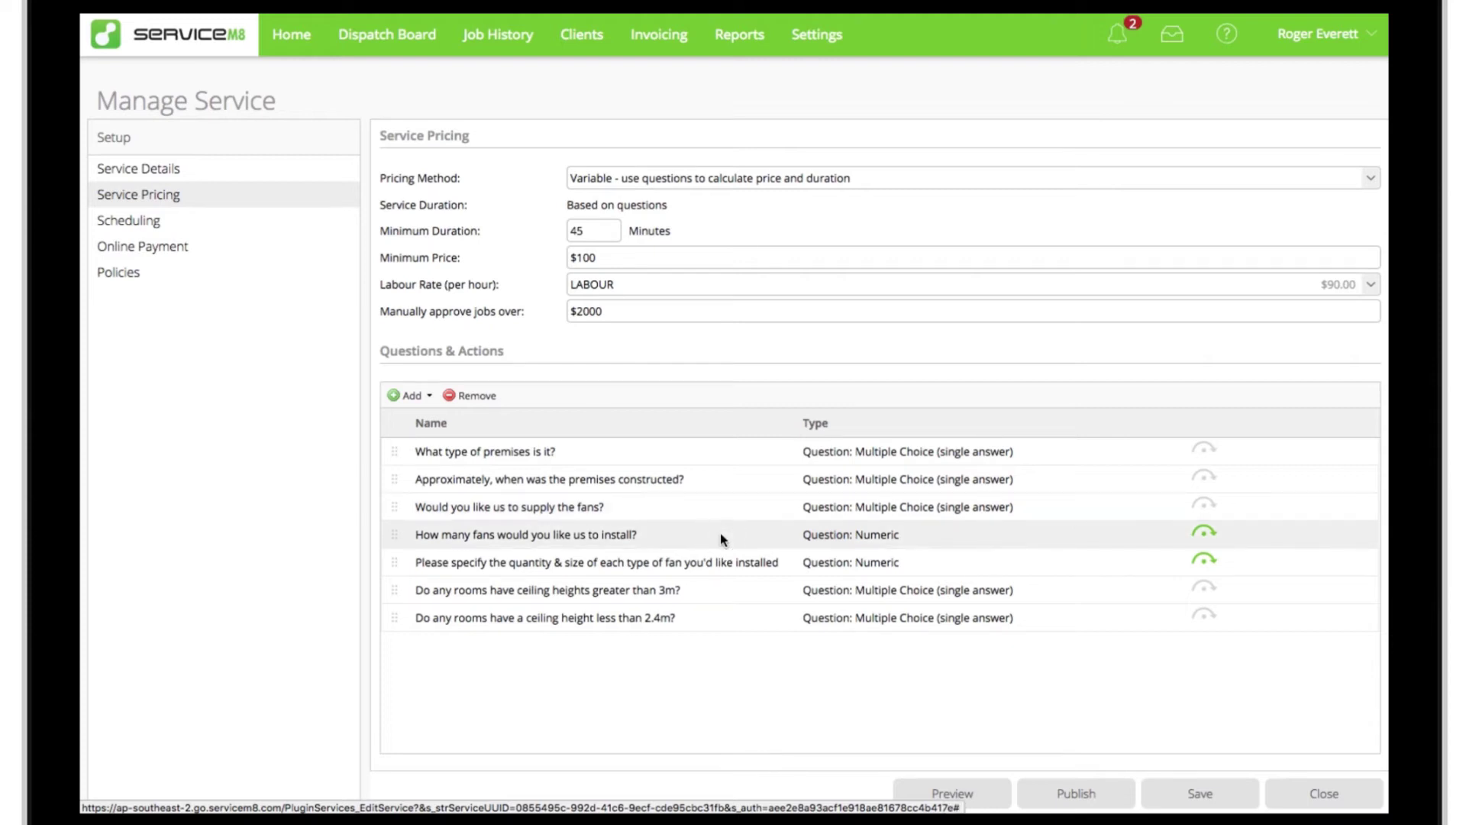
{"action": "left_click", "coordinate": [1204, 536]}
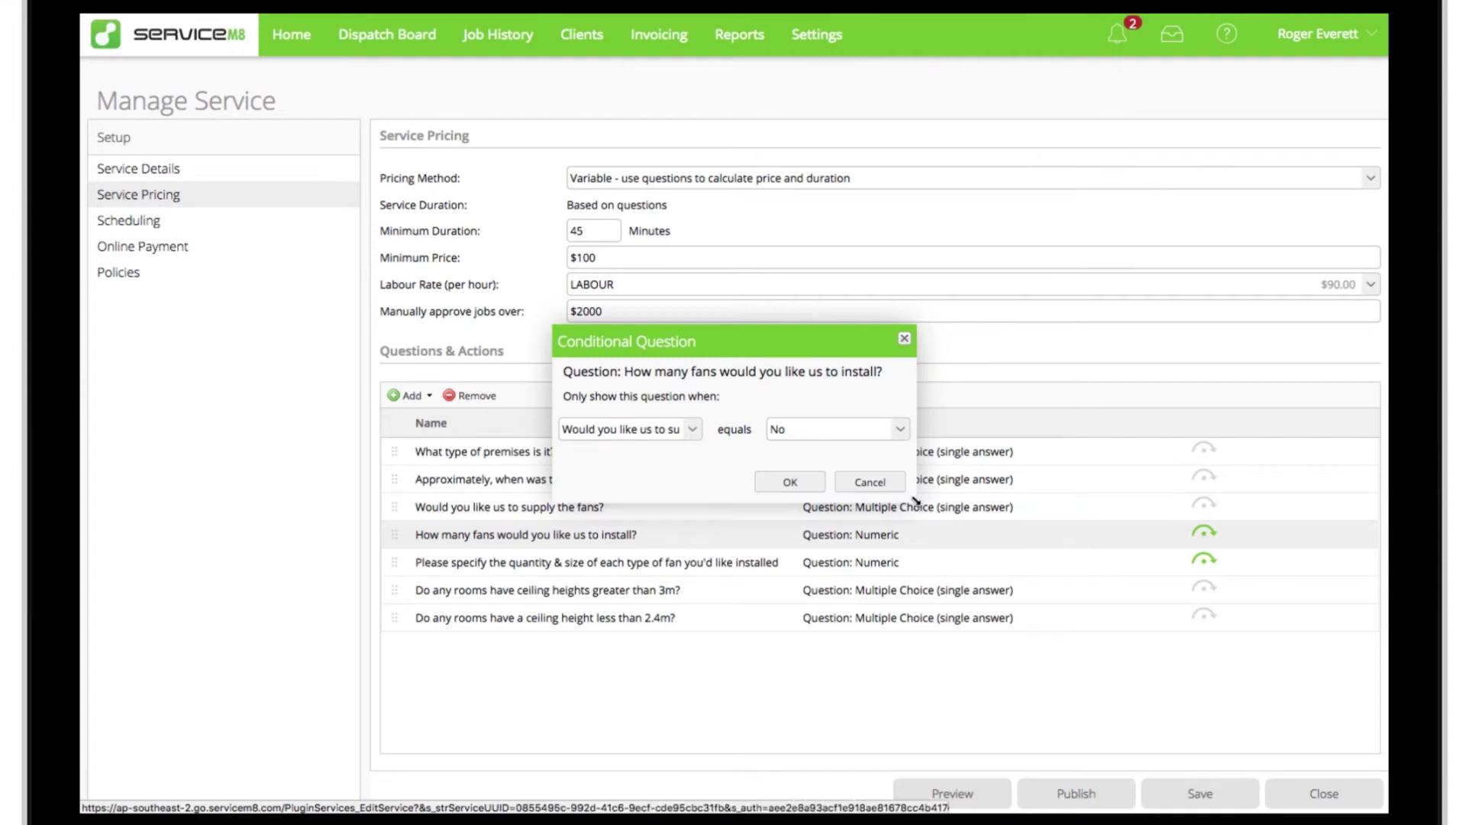
{"action": "left_click_drag", "start_coordinate": [917, 503], "coordinate": [1077, 559]}
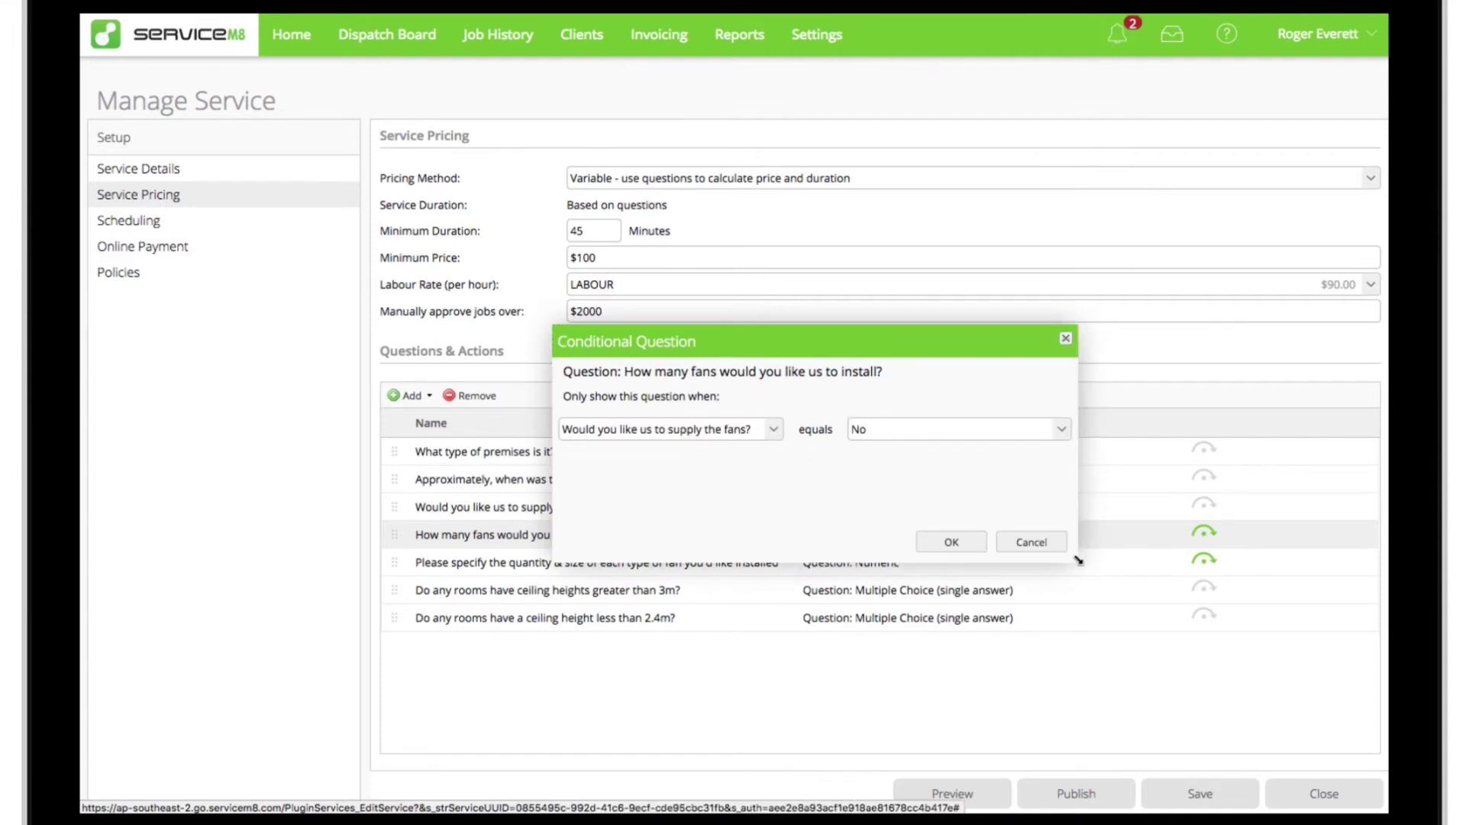
{"action": "left_click", "coordinate": [1032, 542]}
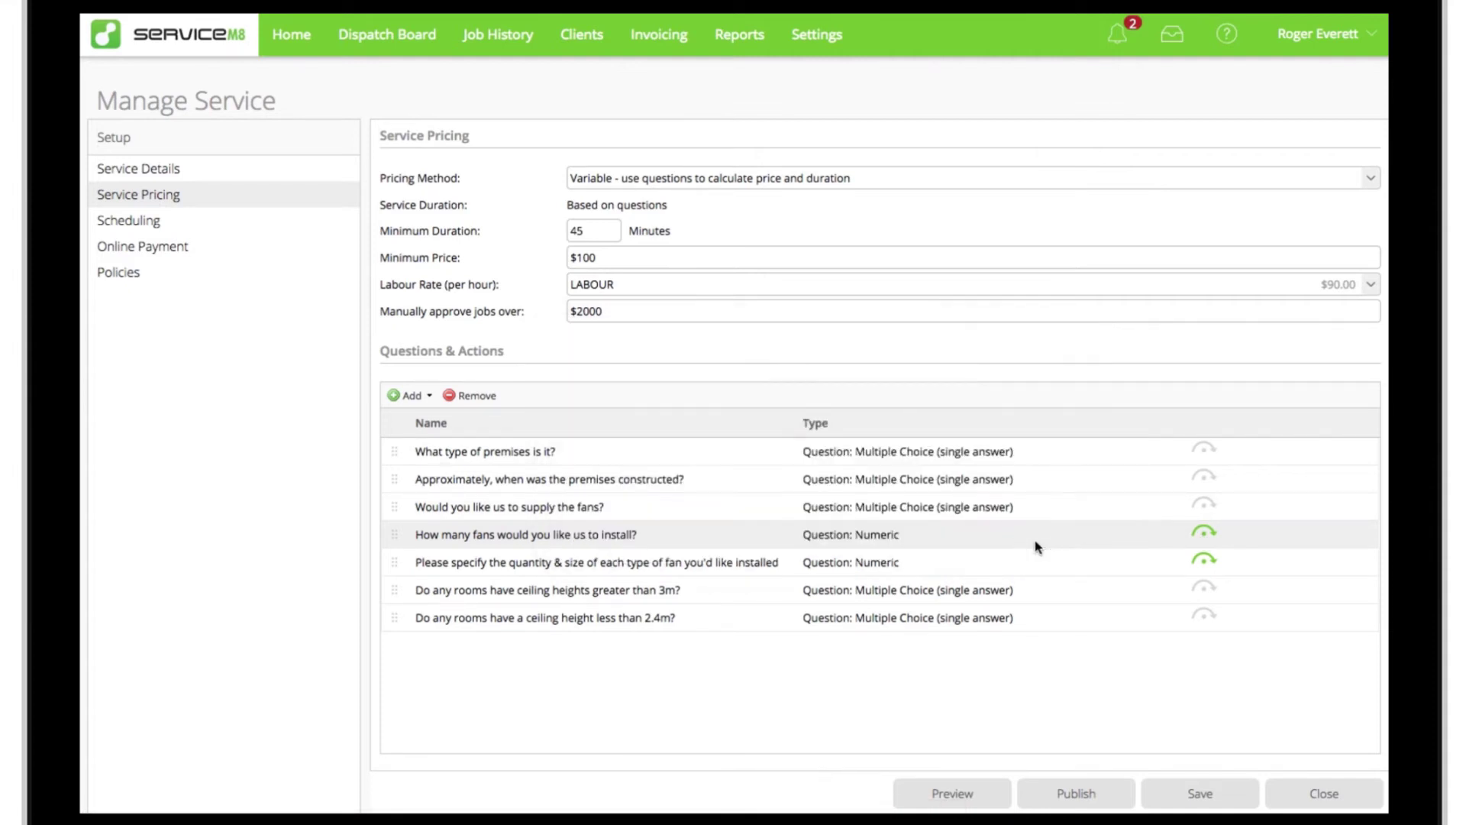
{"action": "double_click", "coordinate": [1034, 539]}
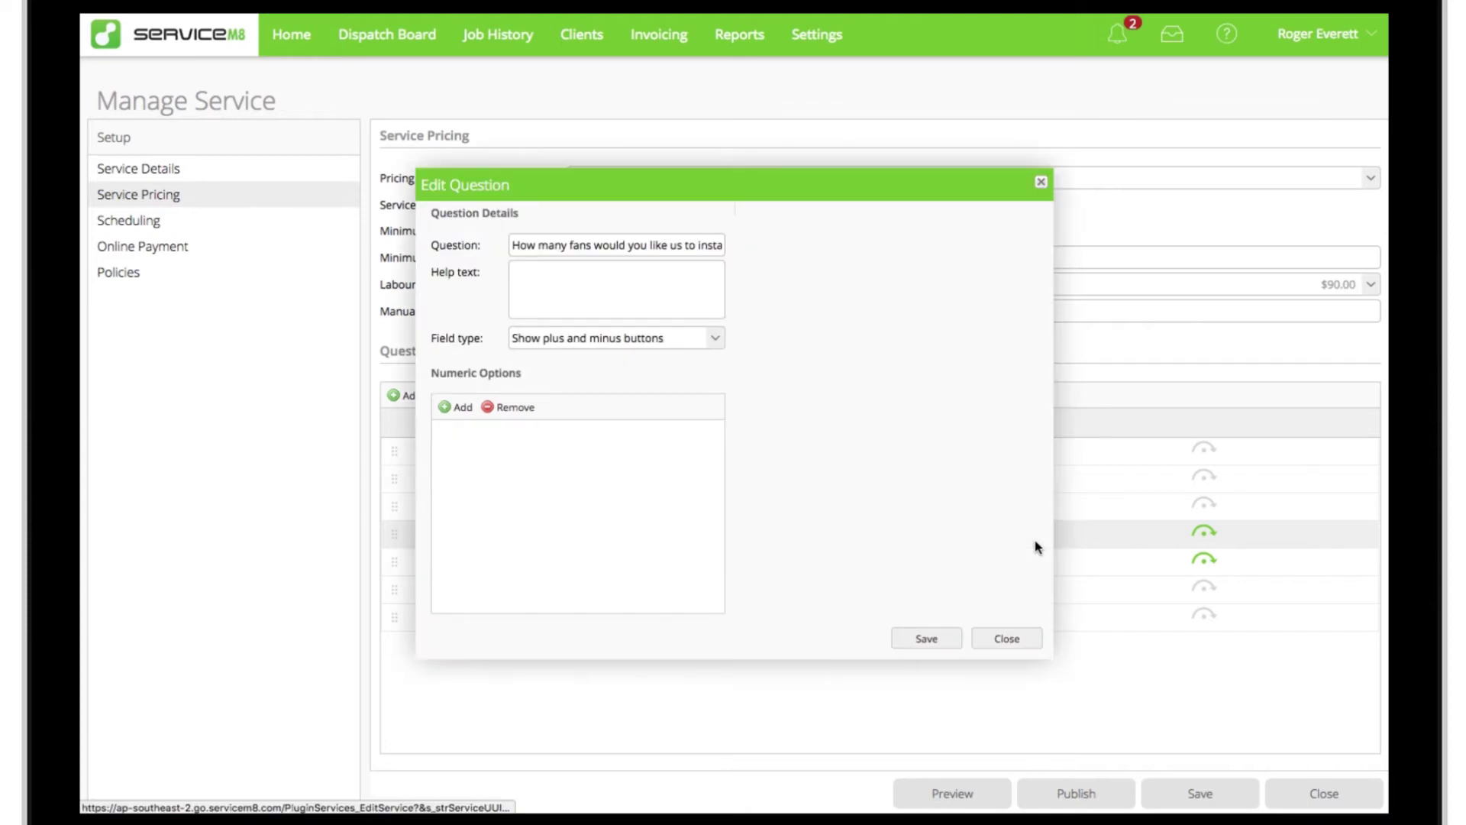
{"action": "left_click", "coordinate": [634, 447]}
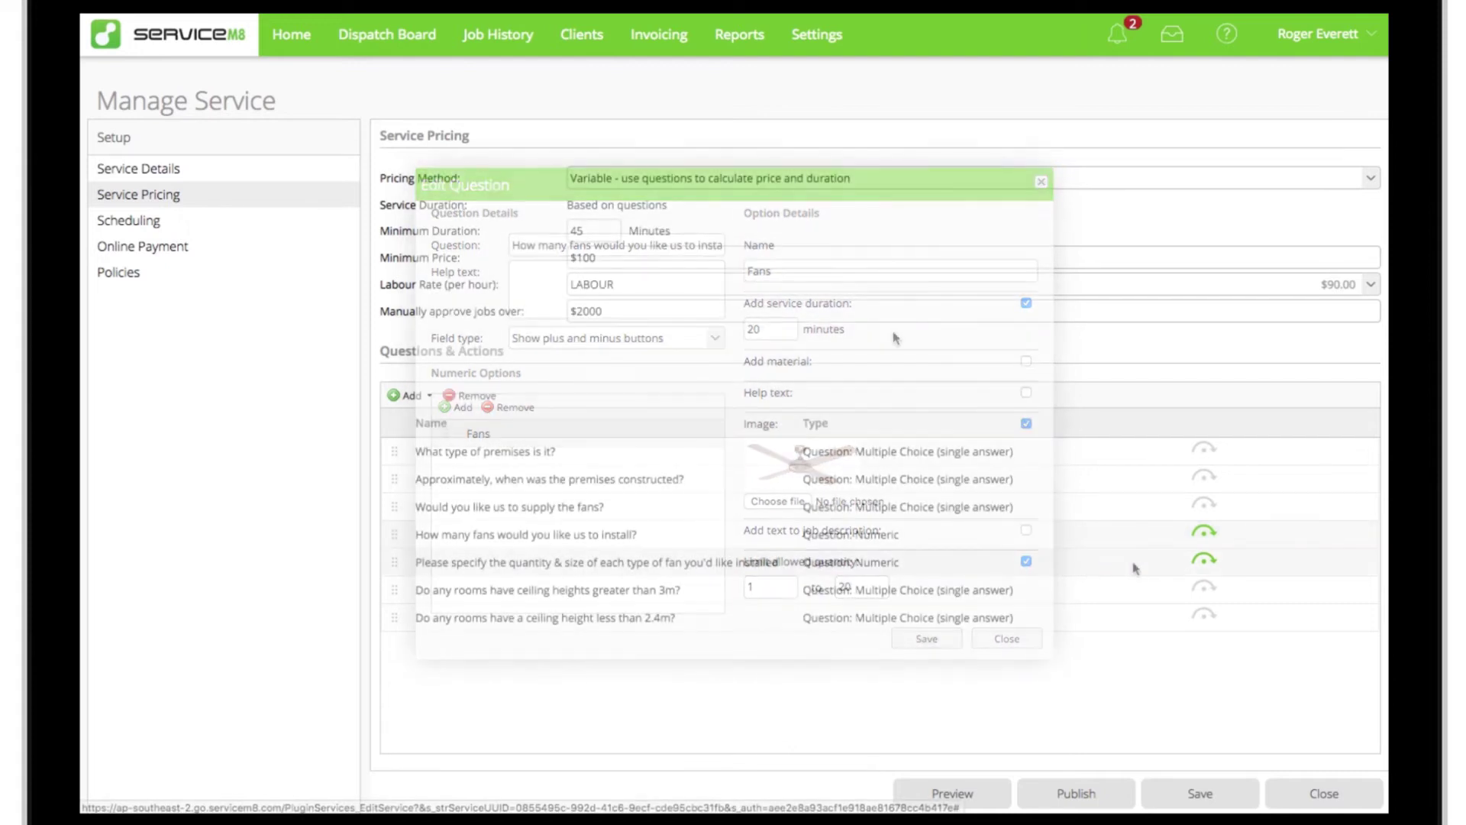
{"action": "left_click", "coordinate": [1203, 562]}
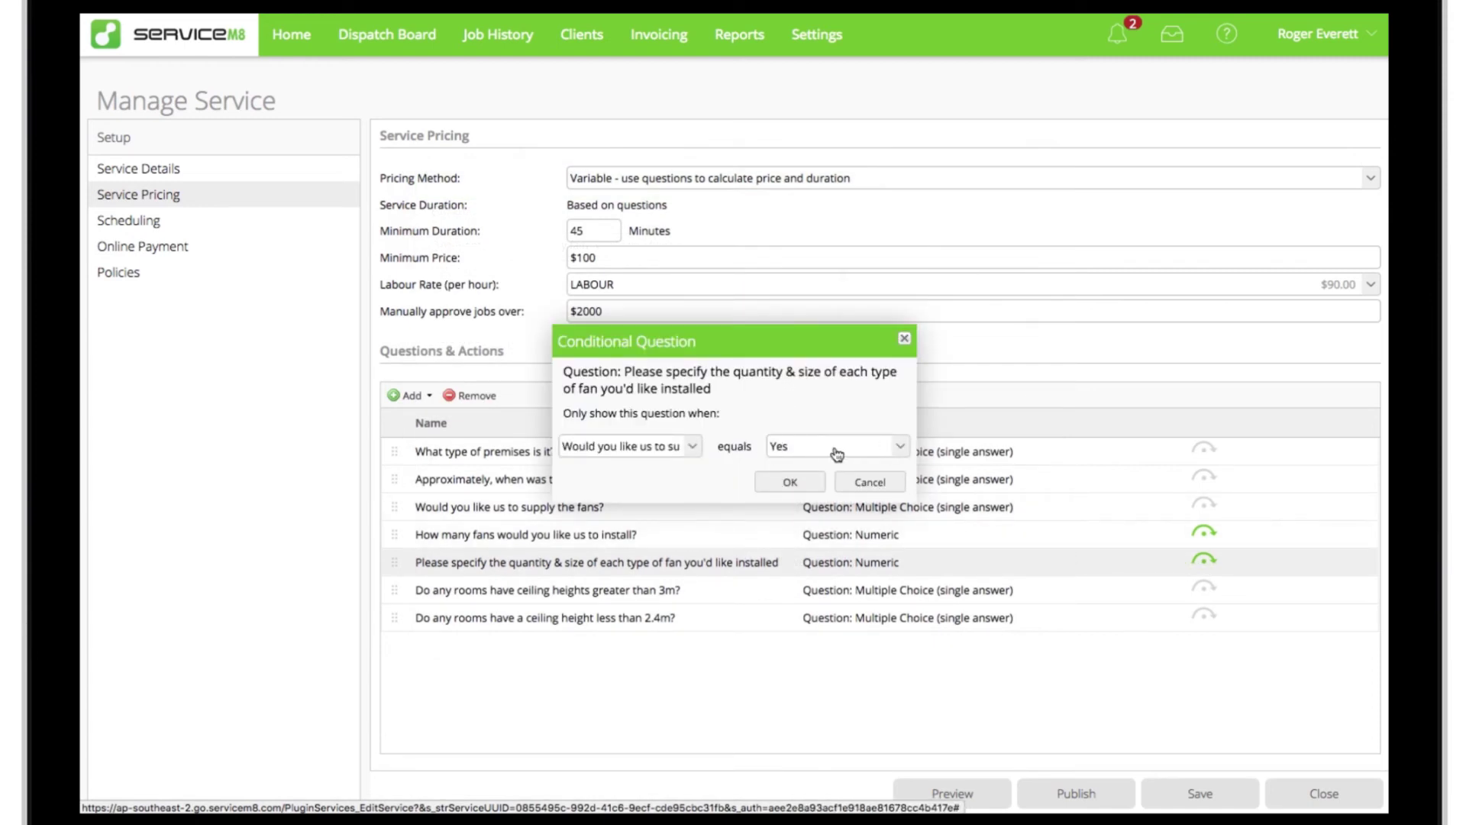
{"action": "left_click", "coordinate": [868, 482]}
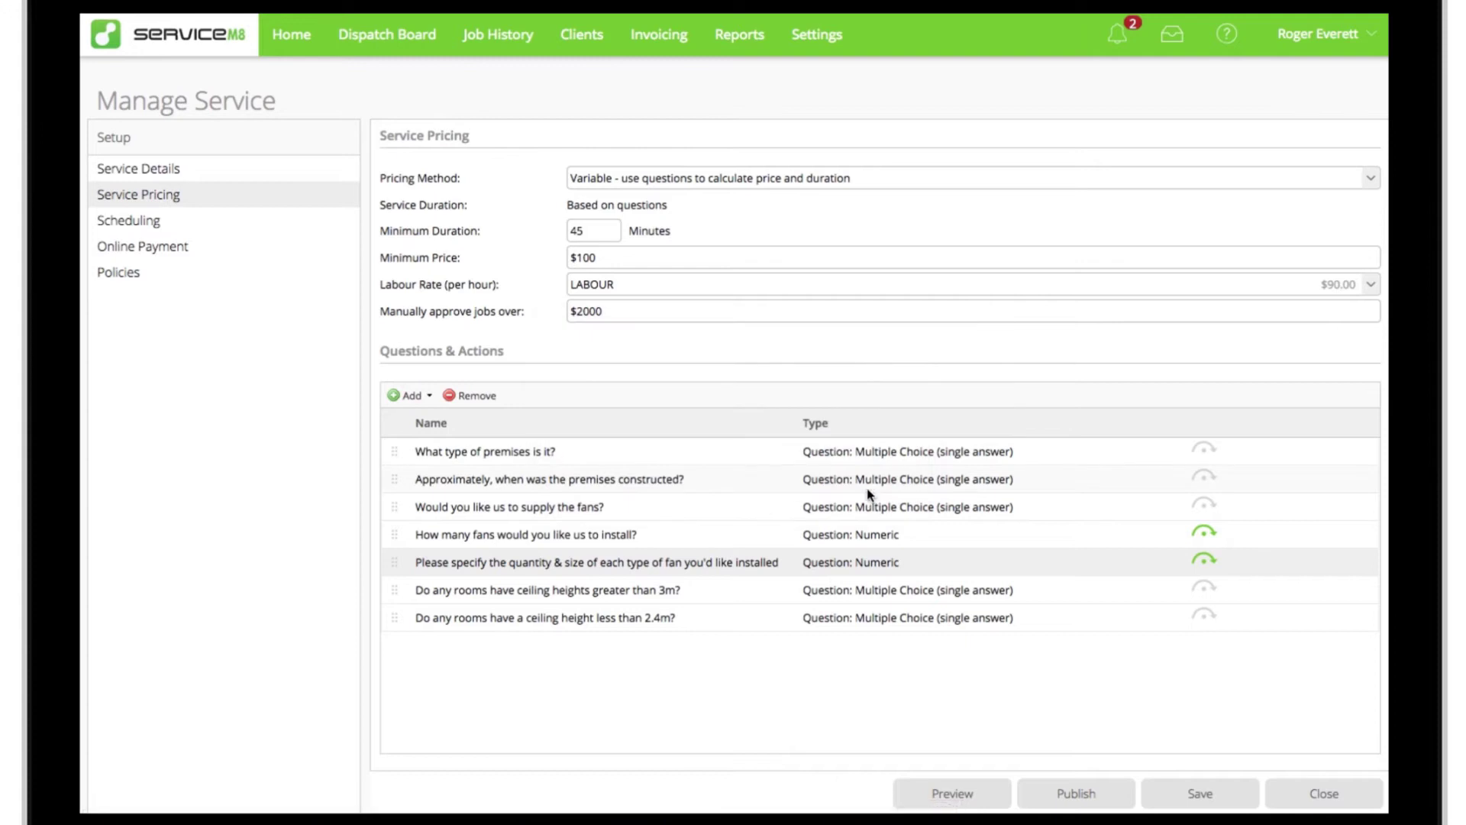
{"action": "double_click", "coordinate": [725, 565]}
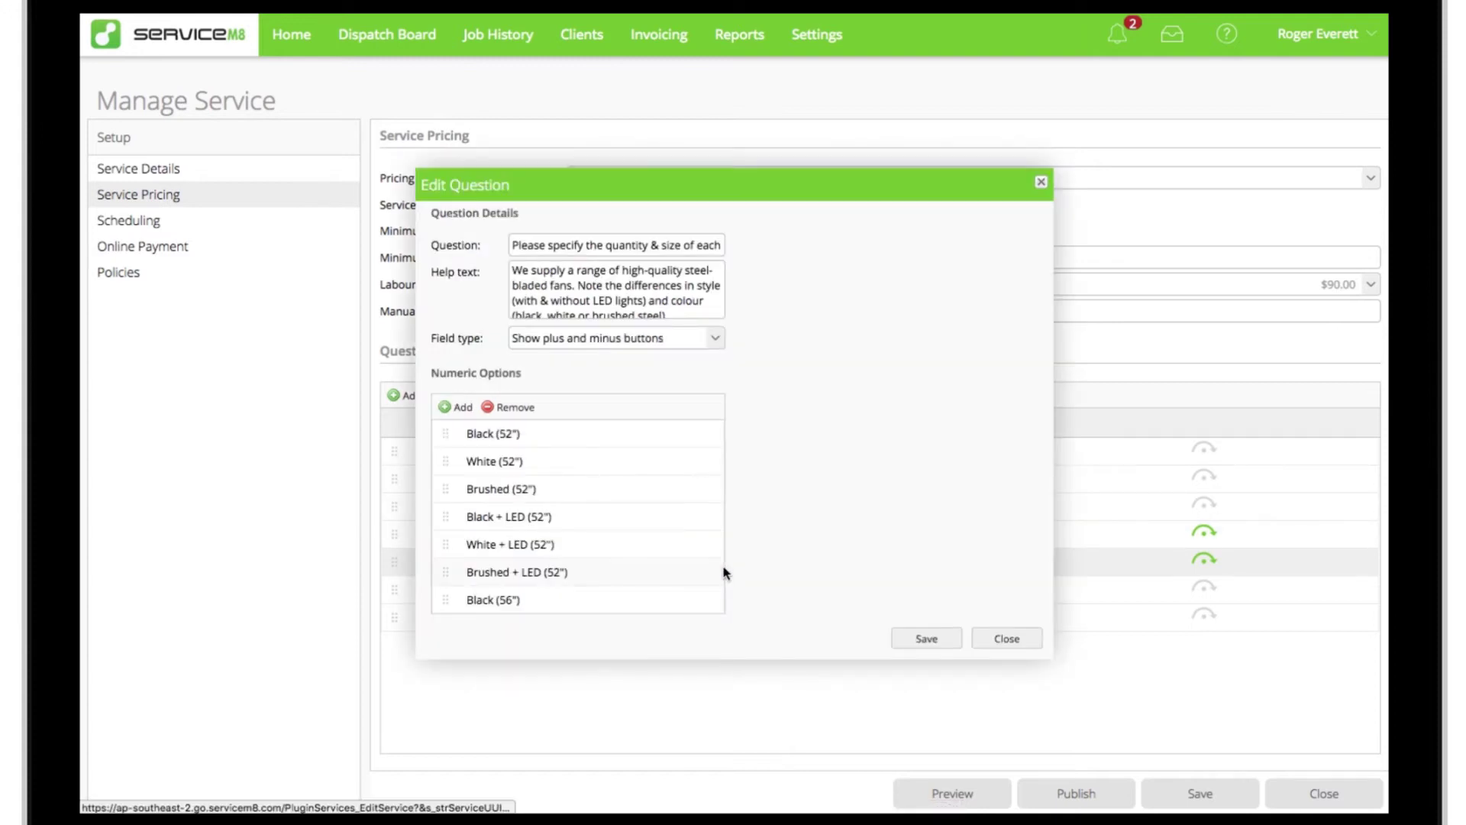
{"action": "left_click", "coordinate": [604, 439]}
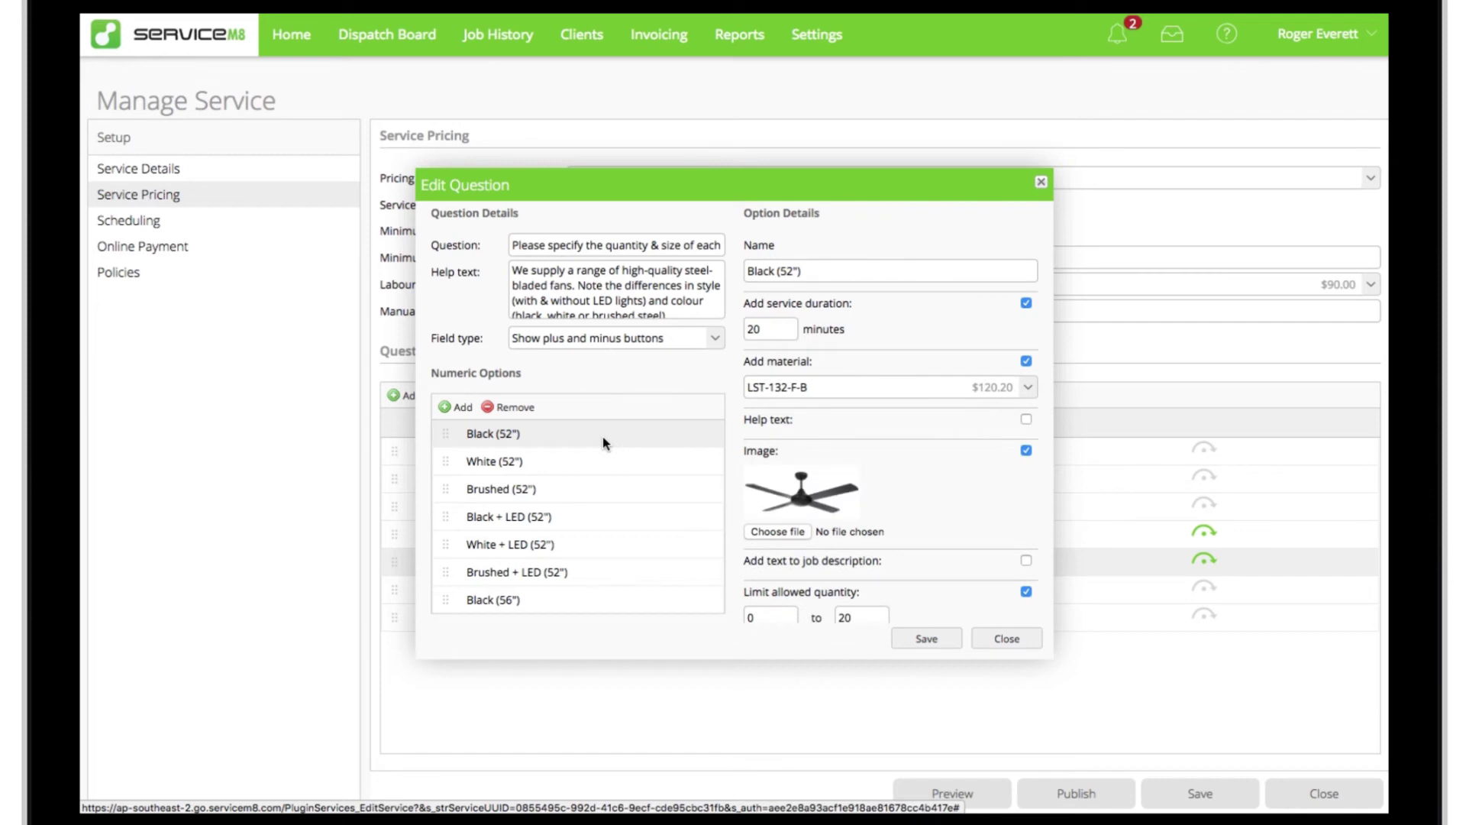
{"action": "scroll", "coordinate": [609, 486], "scroll_direction": "down", "scroll_amount": 3}
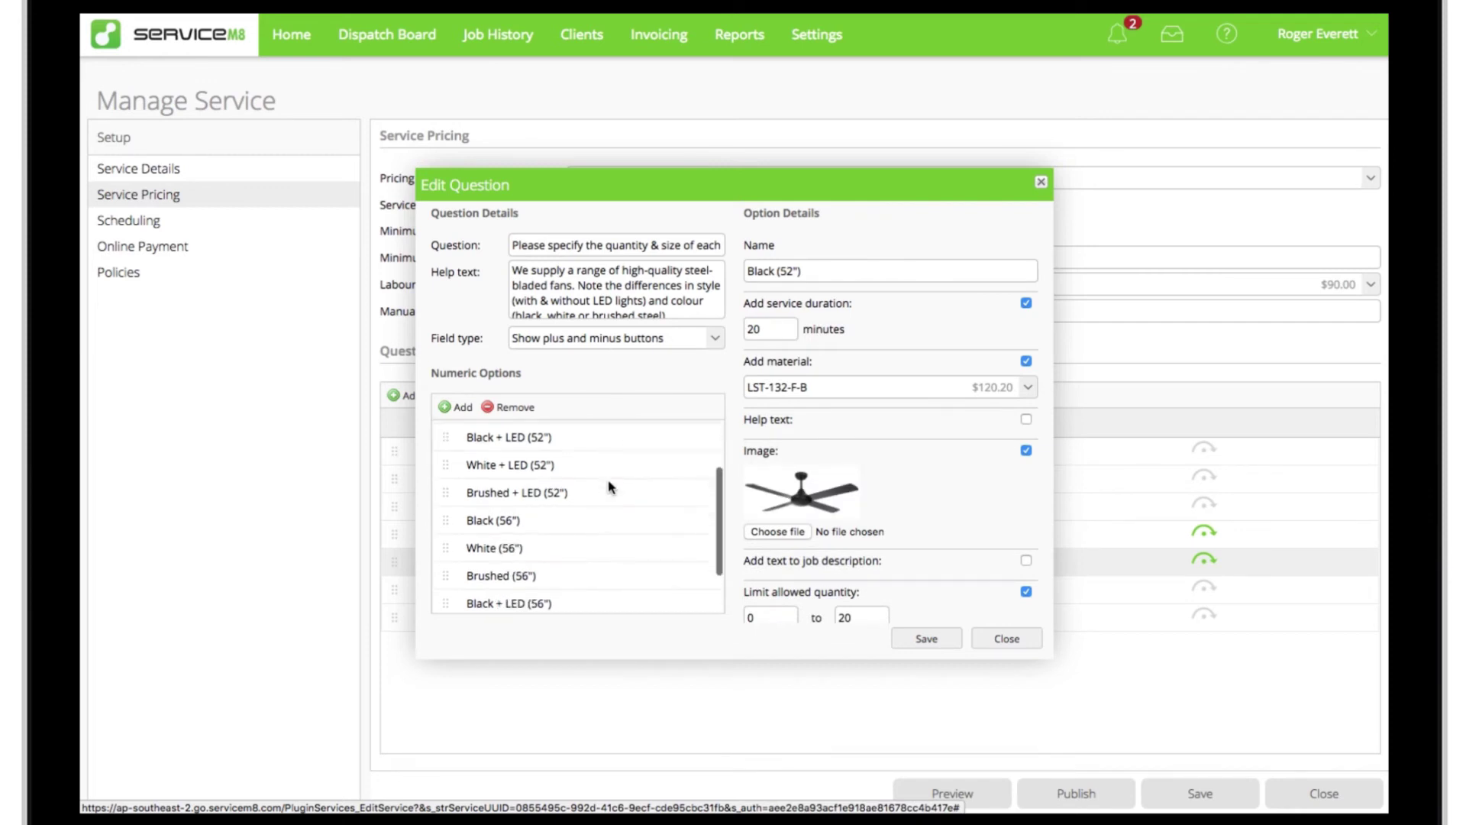
{"action": "scroll", "coordinate": [609, 485], "scroll_direction": "down", "scroll_amount": 2}
{"action": "scroll", "coordinate": [611, 489], "scroll_direction": "up", "scroll_amount": 6}
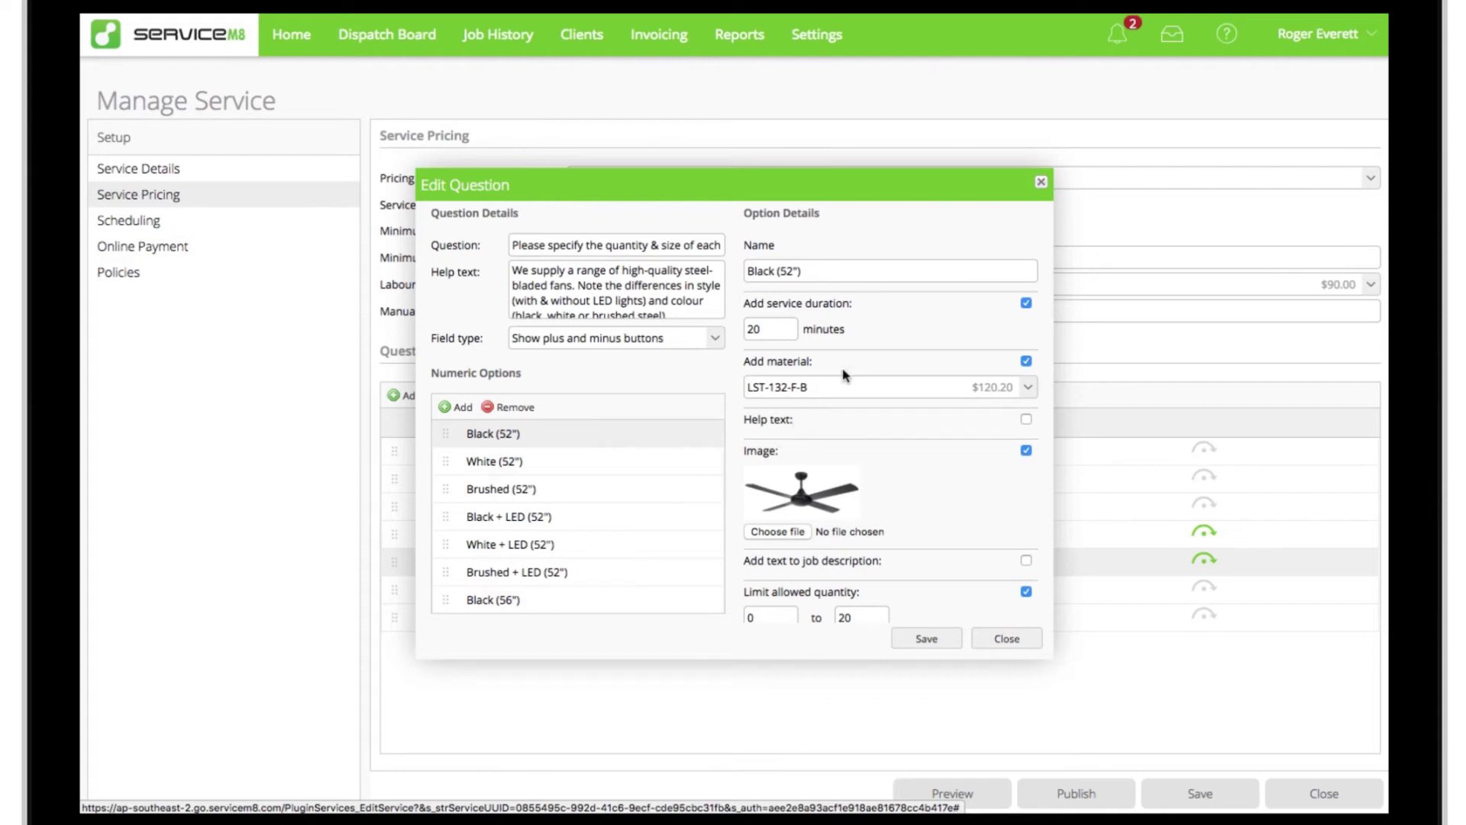
{"action": "left_click", "coordinate": [1027, 389]}
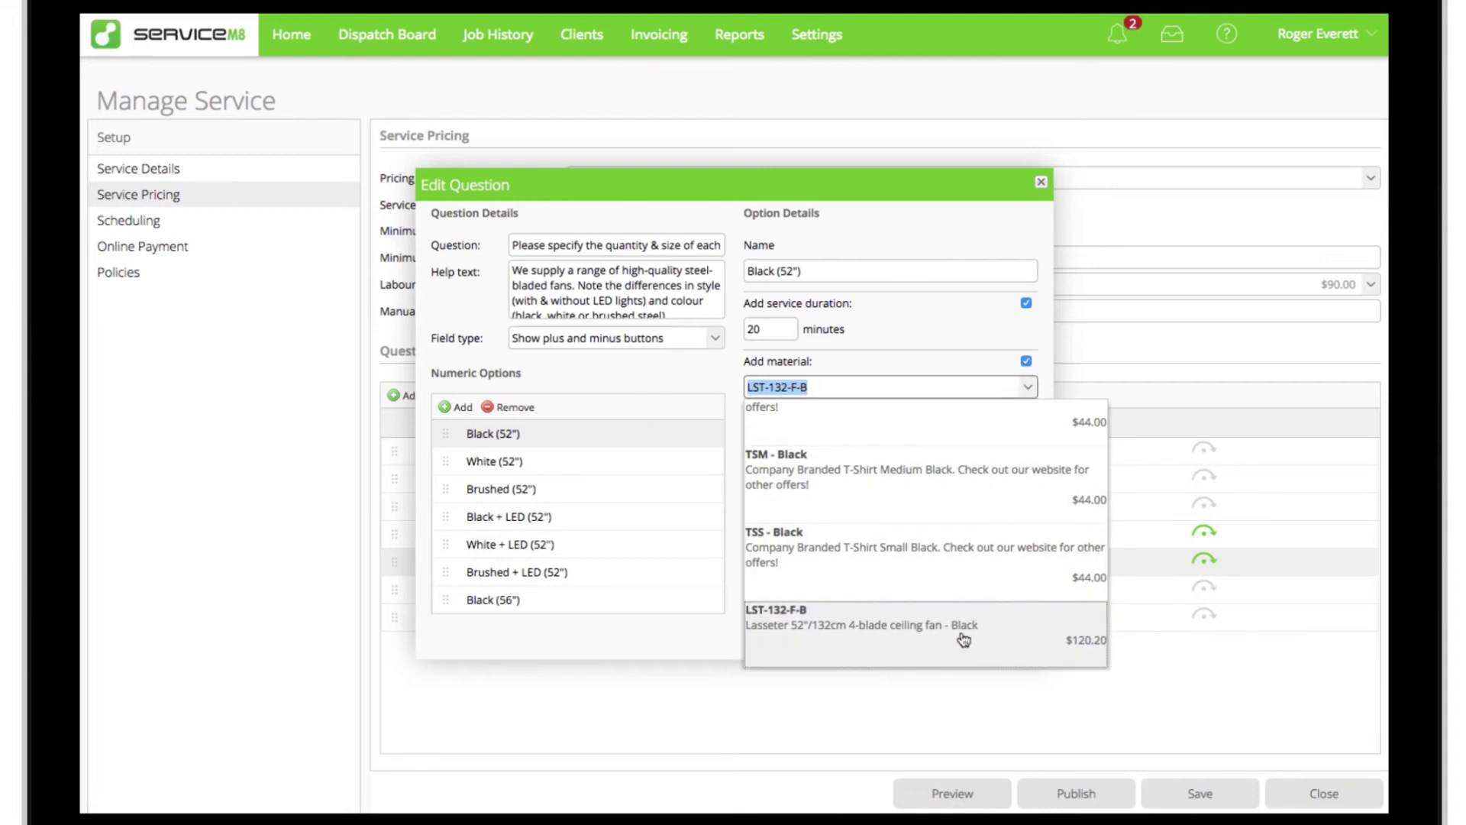
{"action": "left_click", "coordinate": [964, 640]}
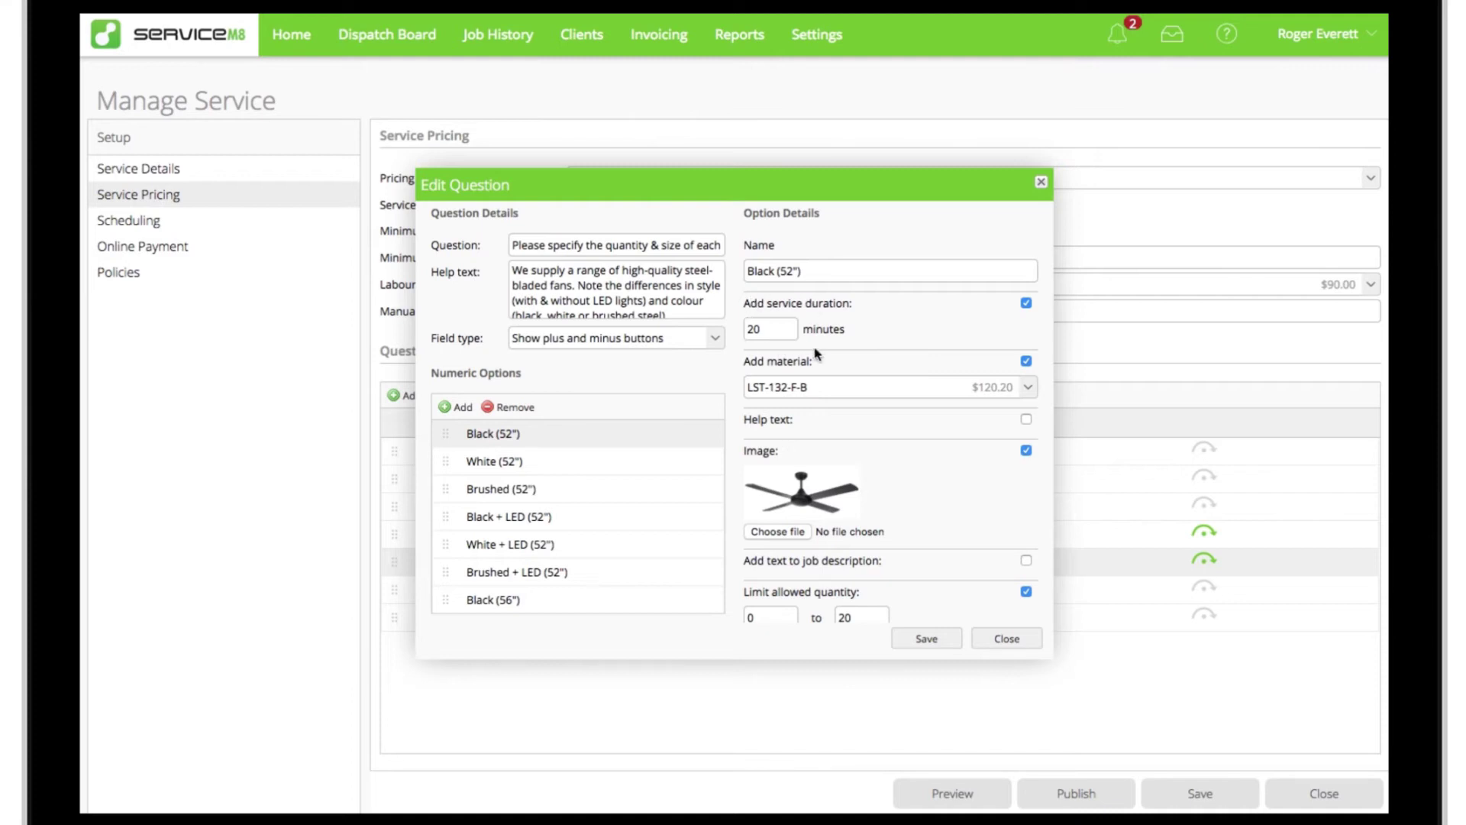
{"action": "left_click", "coordinate": [852, 330]}
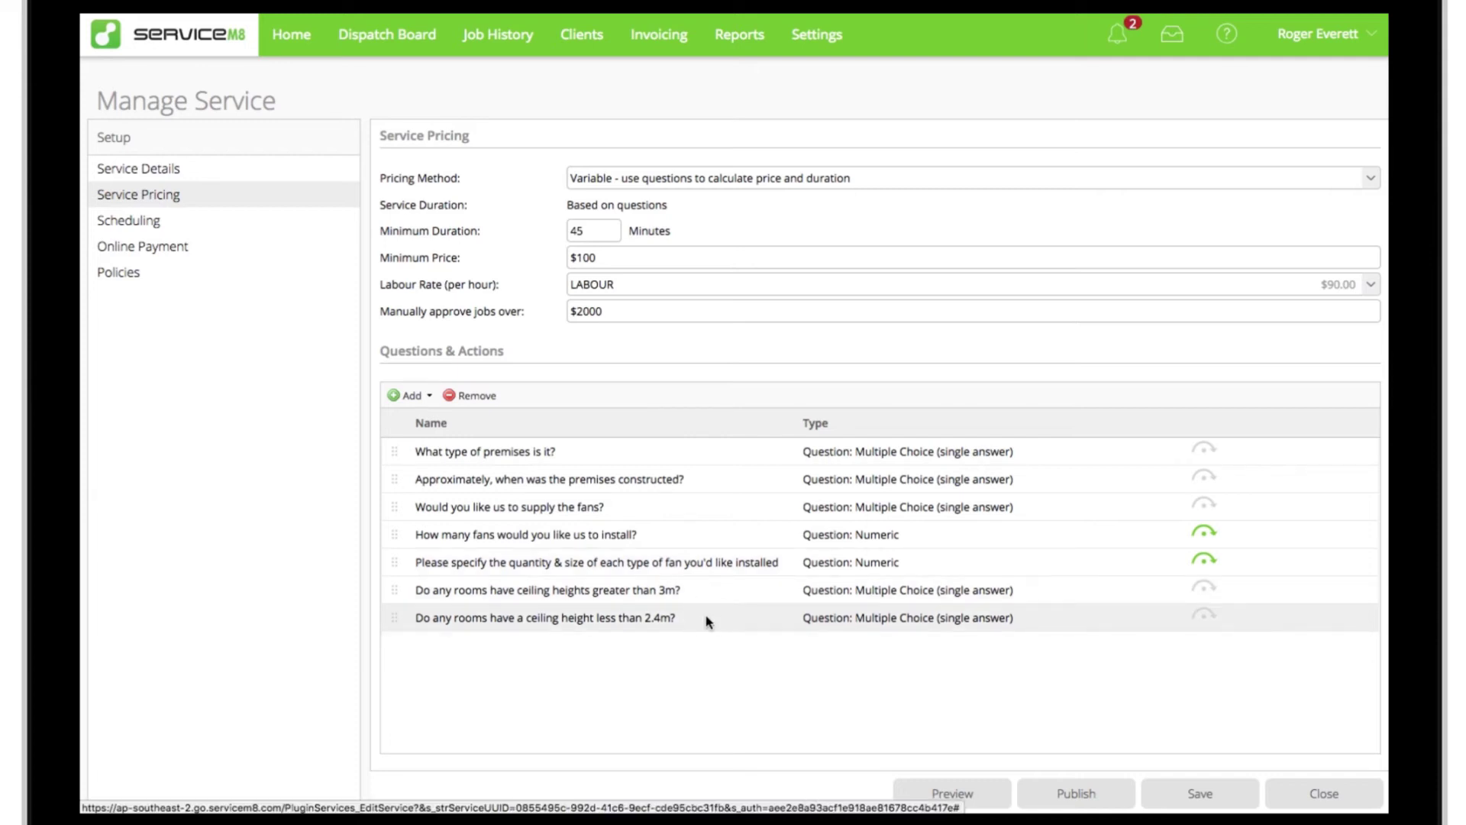
- Mark the low-ceiling question's Yes answer as requiring manual approval
{"action": "left_click", "coordinate": [706, 621]}
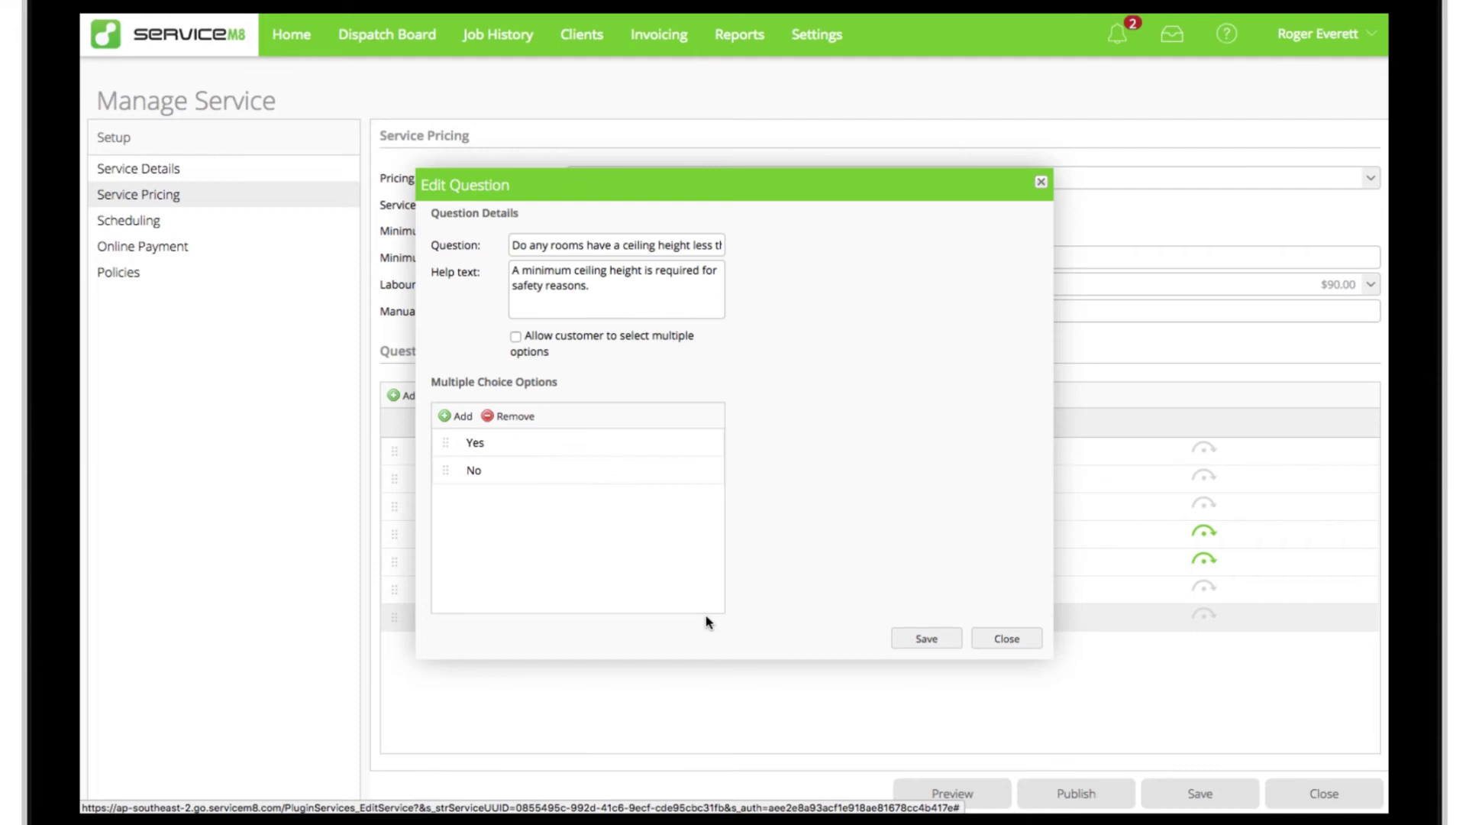
{"action": "left_click", "coordinate": [517, 449]}
{"action": "left_click", "coordinate": [517, 469]}
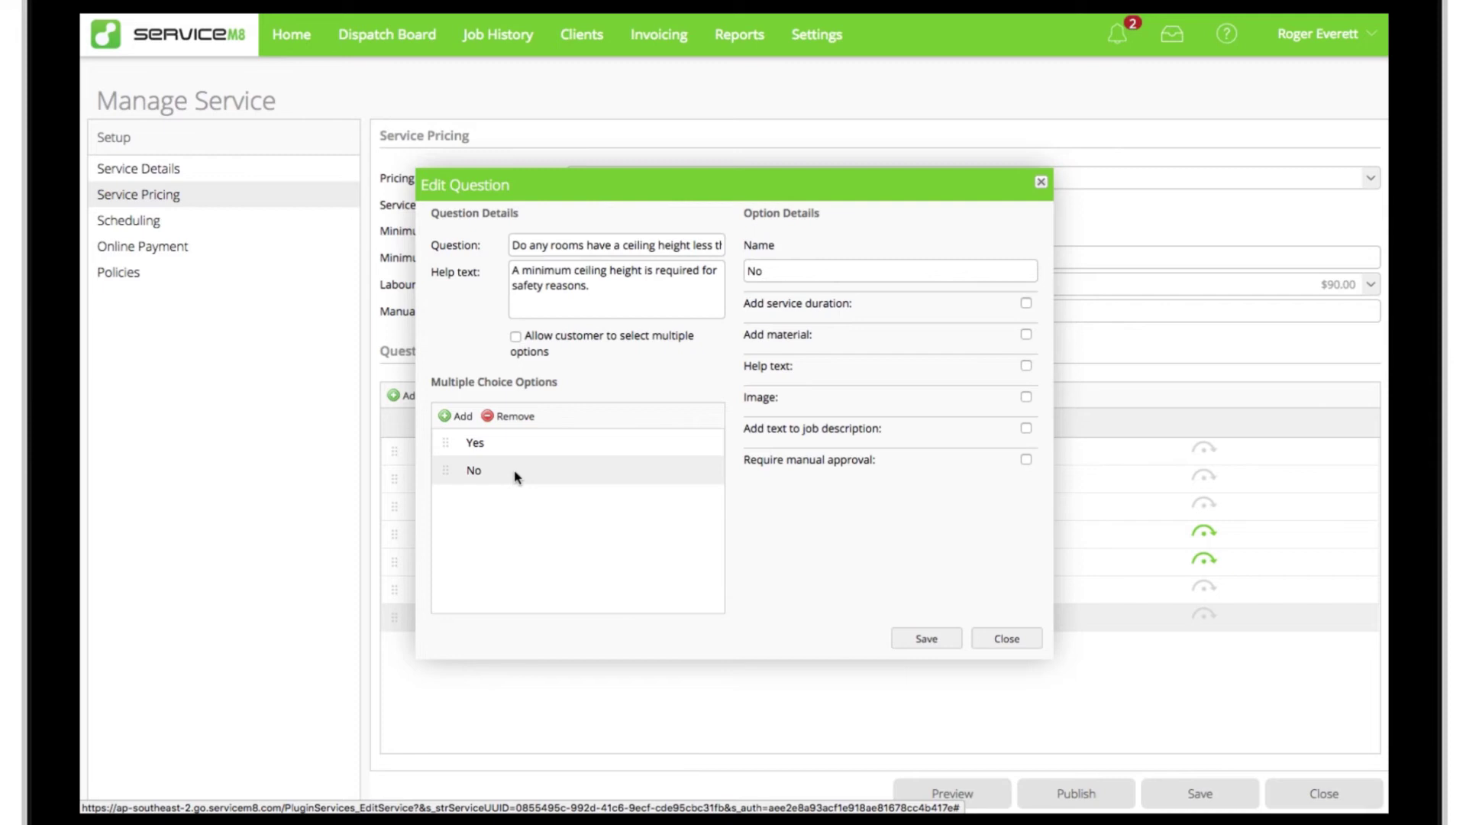
{"action": "left_click", "coordinate": [517, 446]}
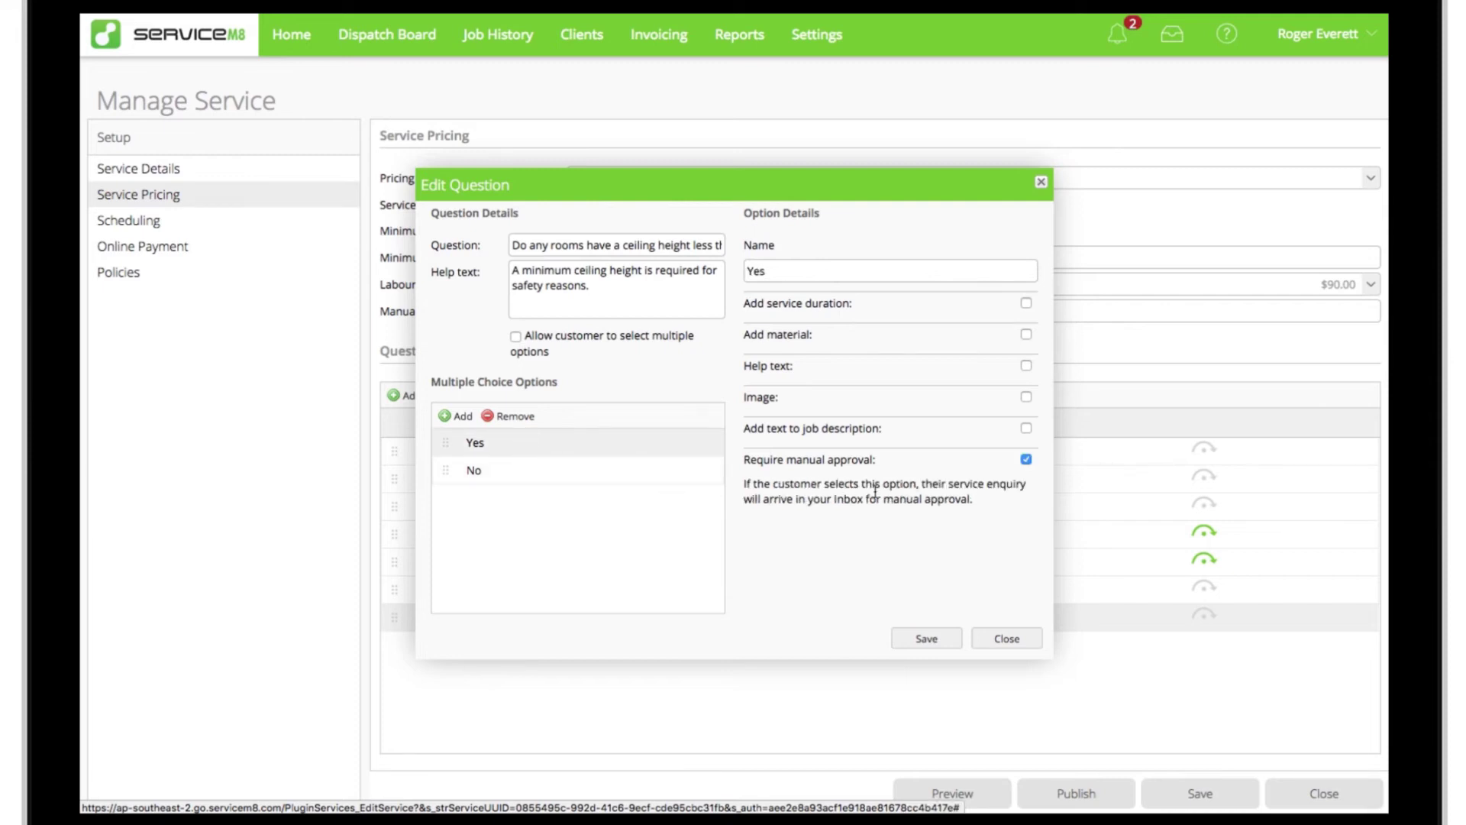
{"action": "left_click", "coordinate": [924, 471]}
{"action": "left_click", "coordinate": [924, 470]}
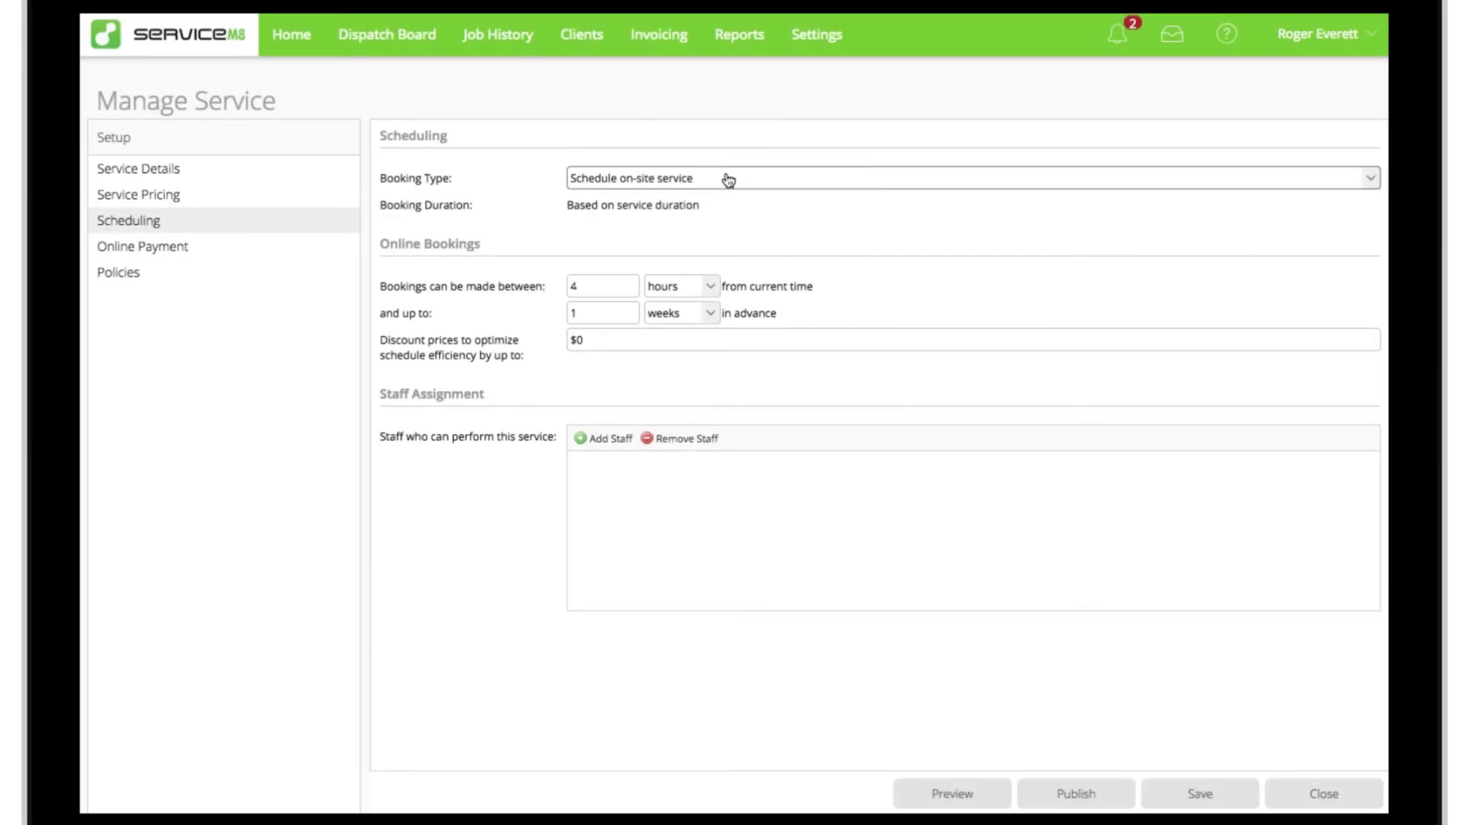
- Keep on-site bookings, allowed from 2 days ahead up to 2 weeks in advance
{"action": "left_click", "coordinate": [723, 182]}
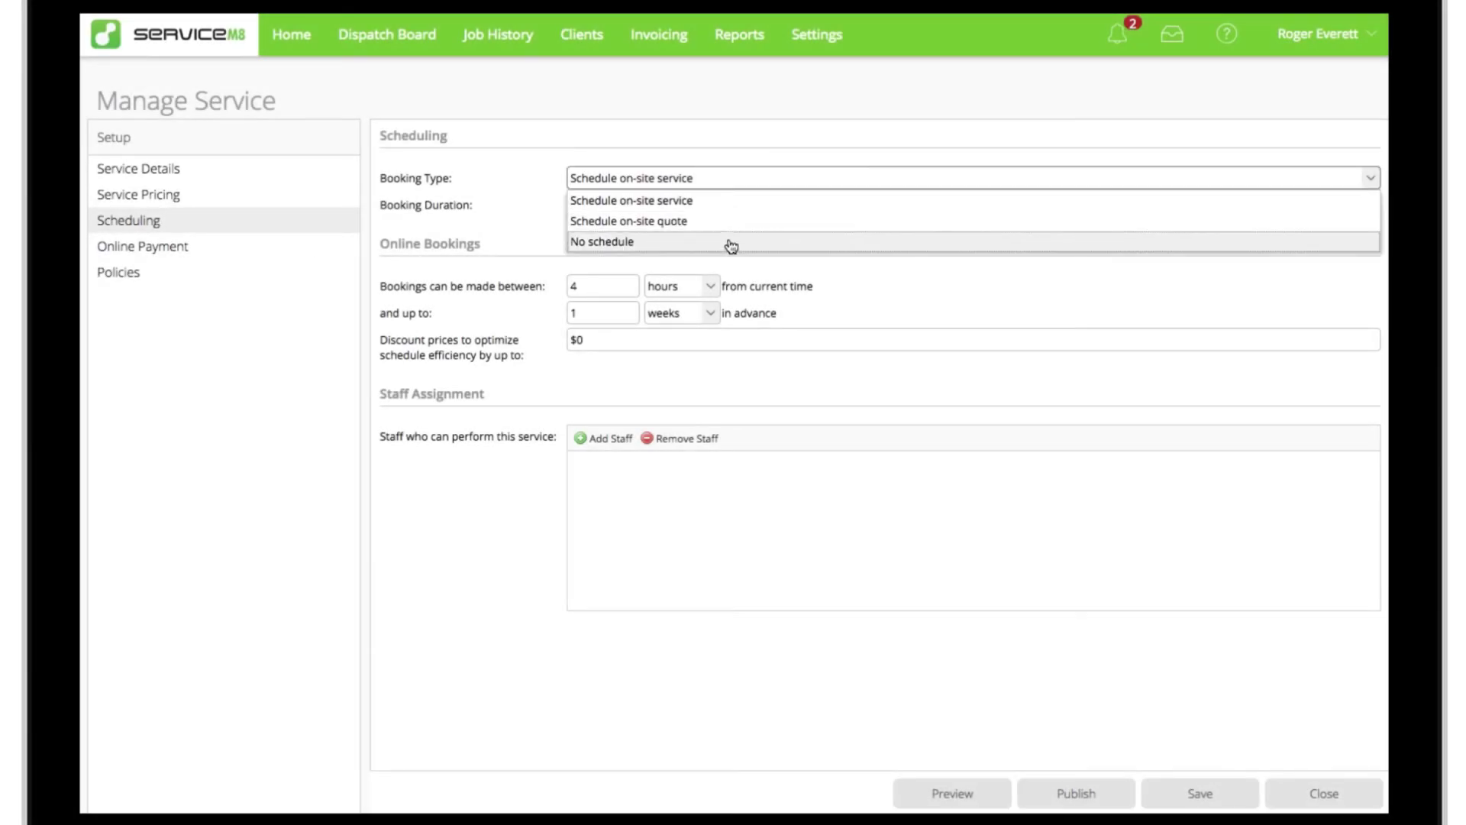
{"action": "left_click", "coordinate": [727, 205]}
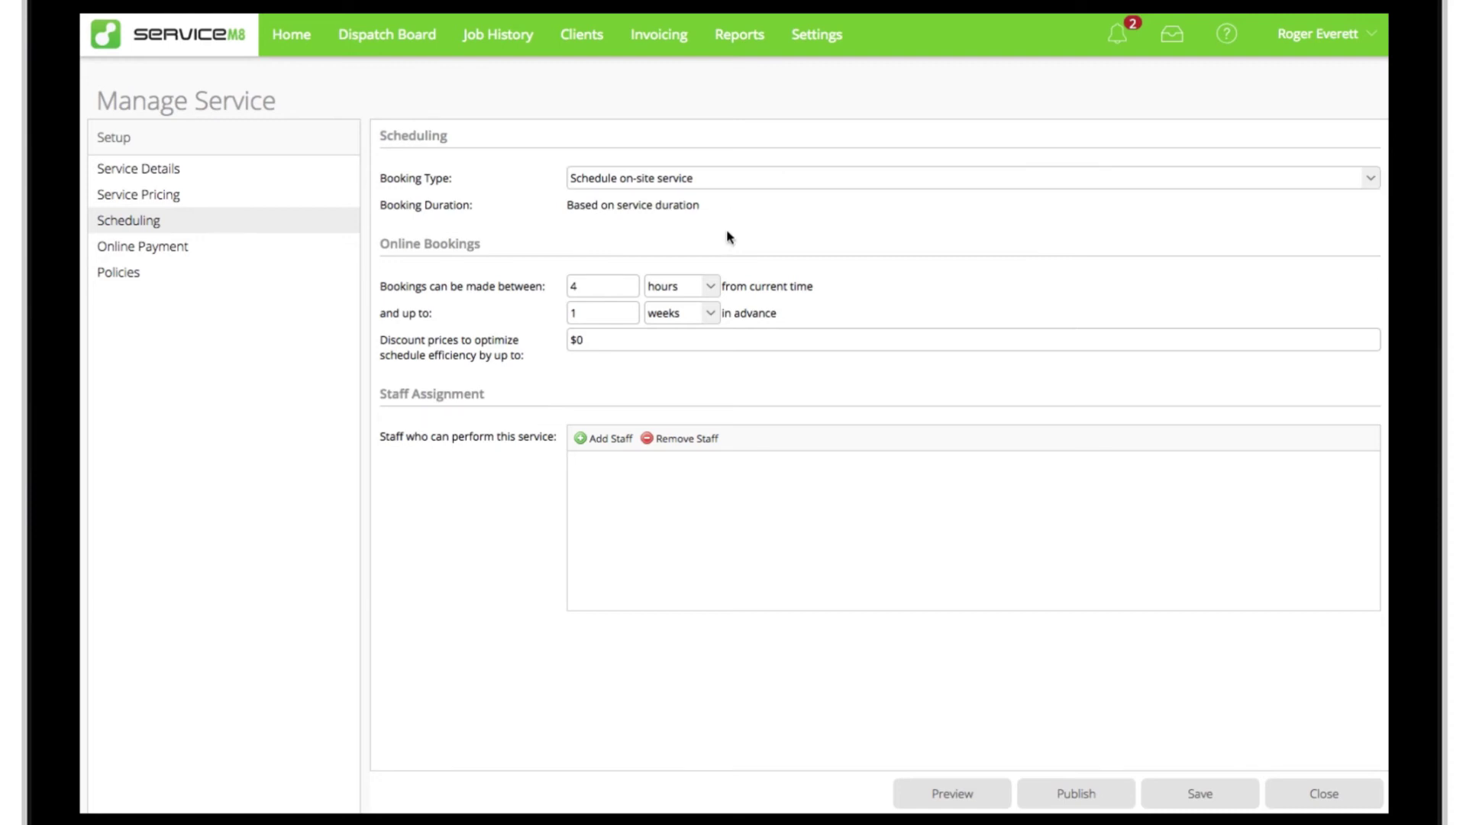
{"action": "left_click", "coordinate": [611, 284]}
{"action": "key", "text": "BackSpace"}
{"action": "type", "text": "2"}
{"action": "left_click", "coordinate": [689, 290]}
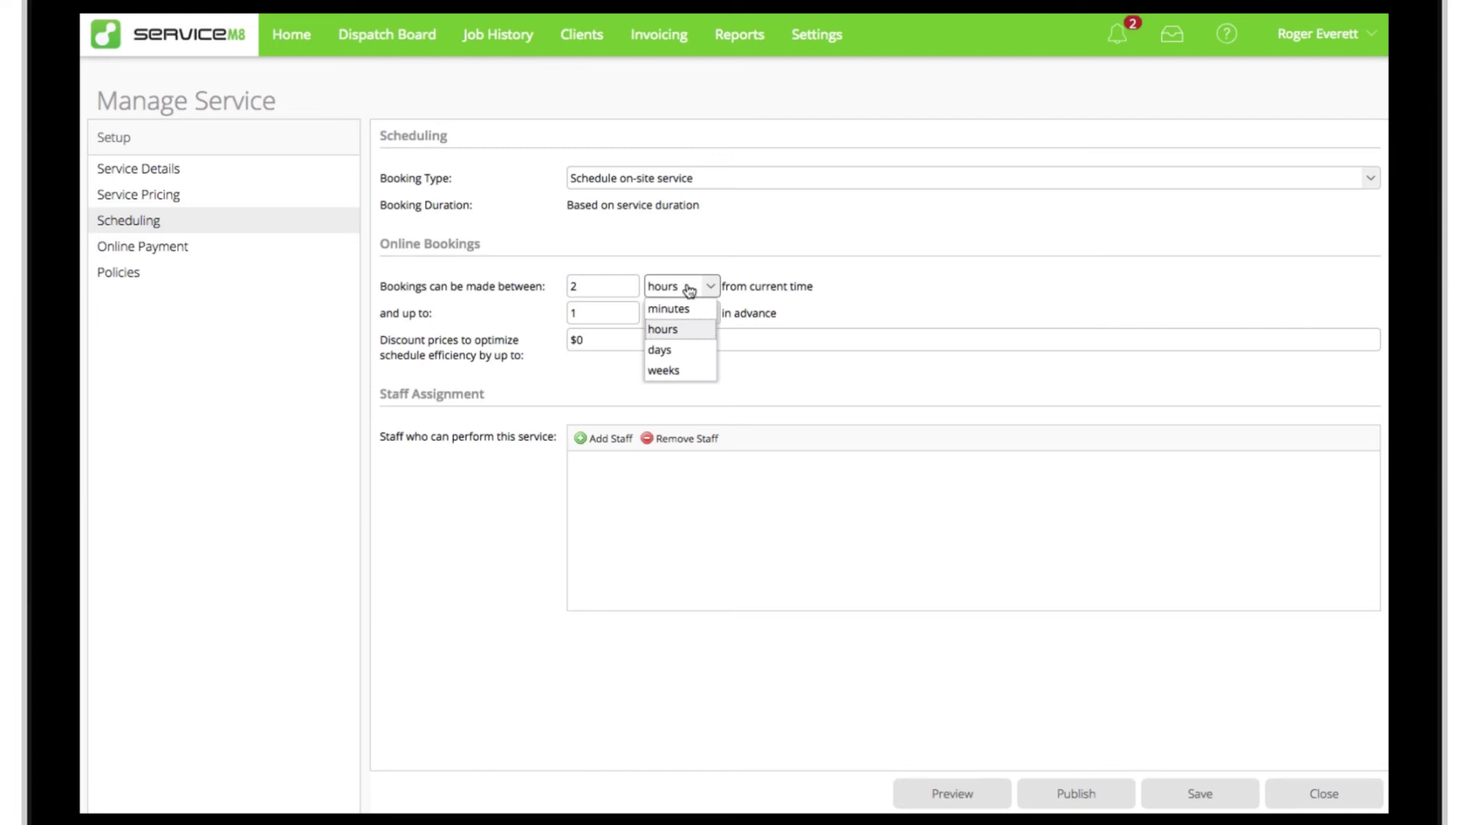
{"action": "left_click", "coordinate": [676, 345]}
{"action": "left_click", "coordinate": [622, 314]}
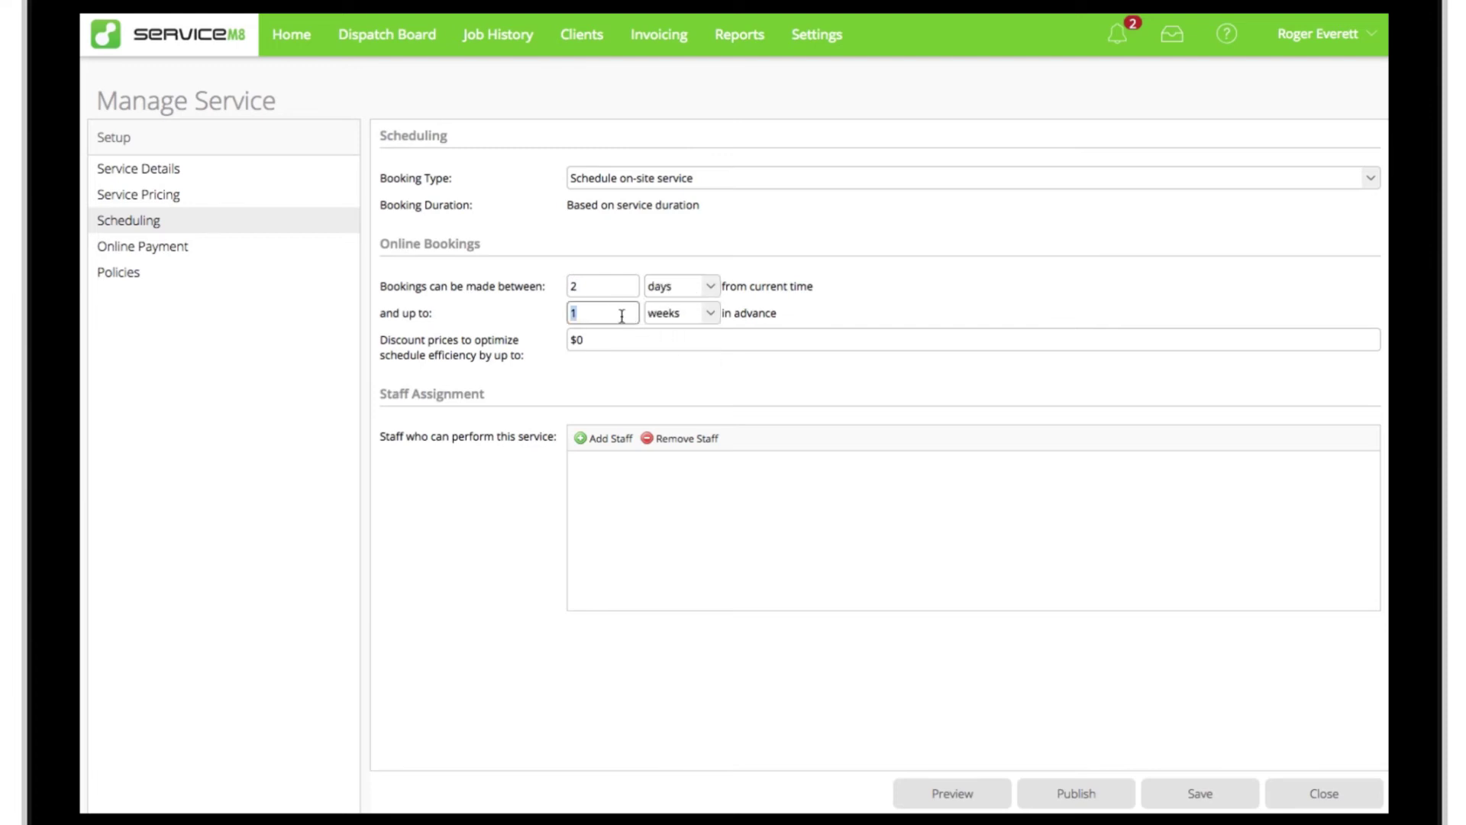
{"action": "key", "text": "BackSpace"}
{"action": "type", "text": "2"}
- Set the schedule efficiency discount to $10
{"action": "left_click", "coordinate": [669, 341]}
{"action": "key", "text": "BackSpace"}
{"action": "type", "text": "1"}
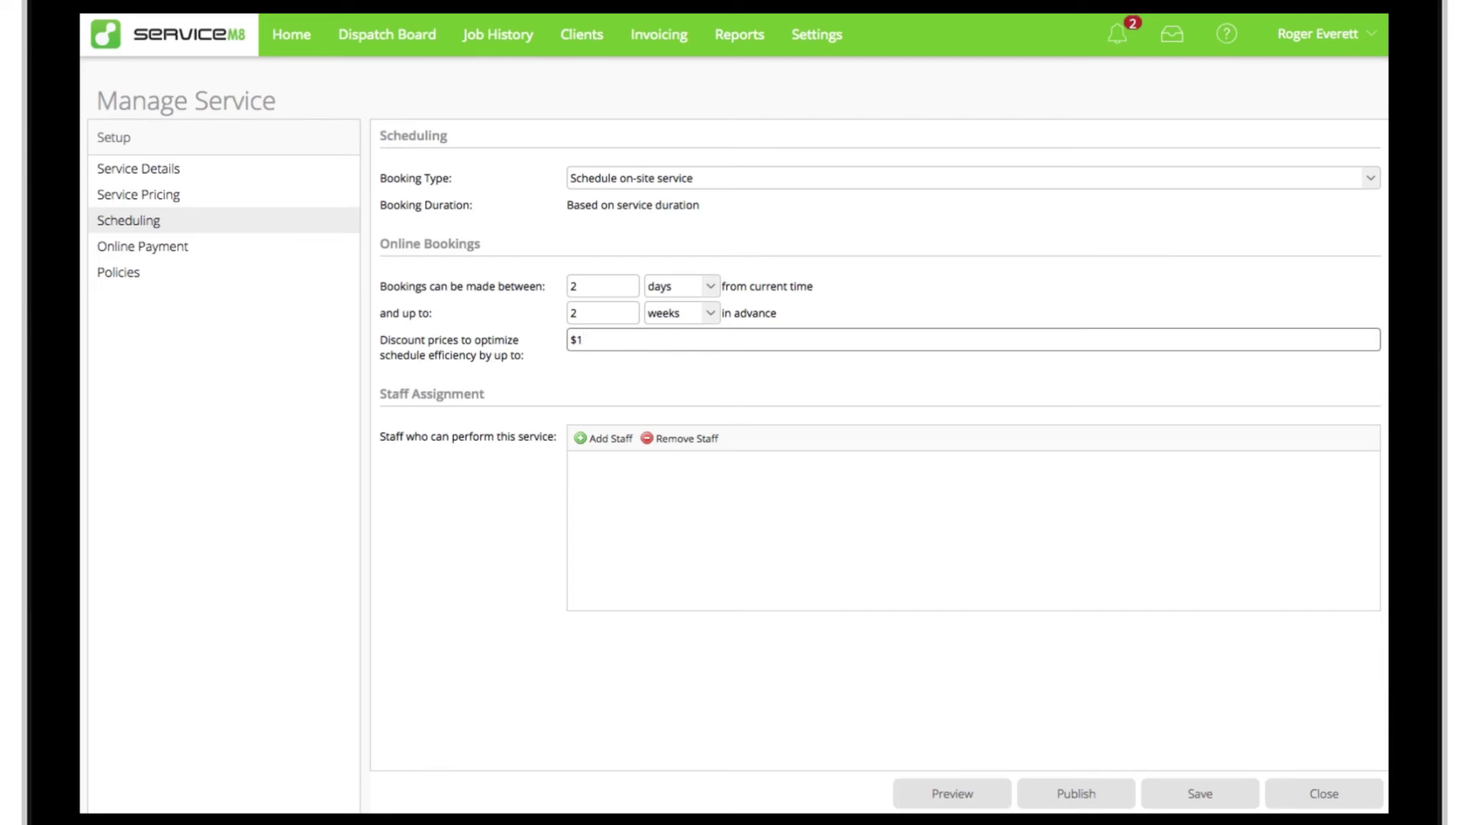
{"action": "type", "text": "0"}
{"action": "left_click", "coordinate": [842, 311]}
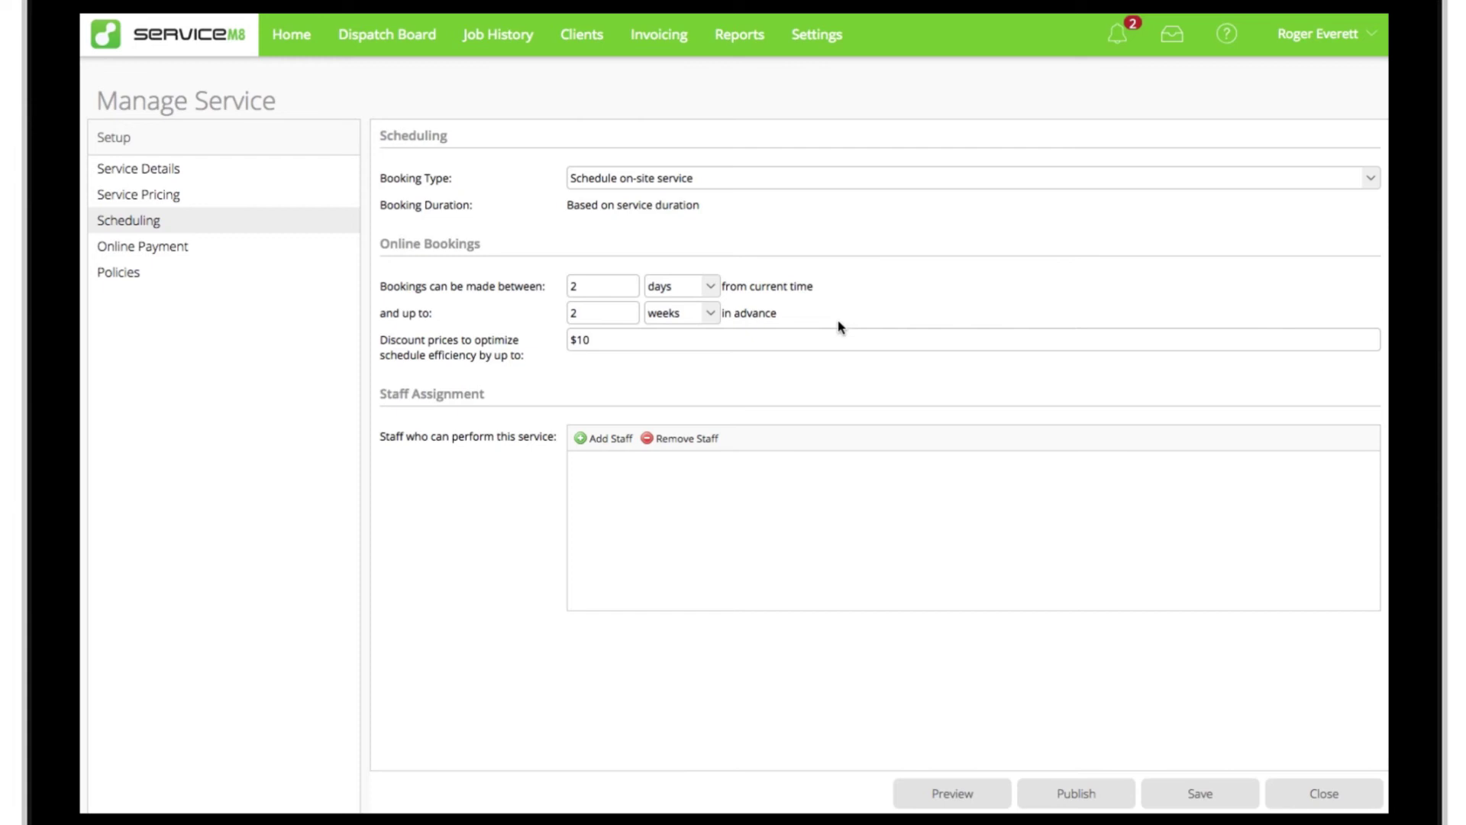
- Assign all four staff members to the service
{"action": "left_click", "coordinate": [602, 440]}
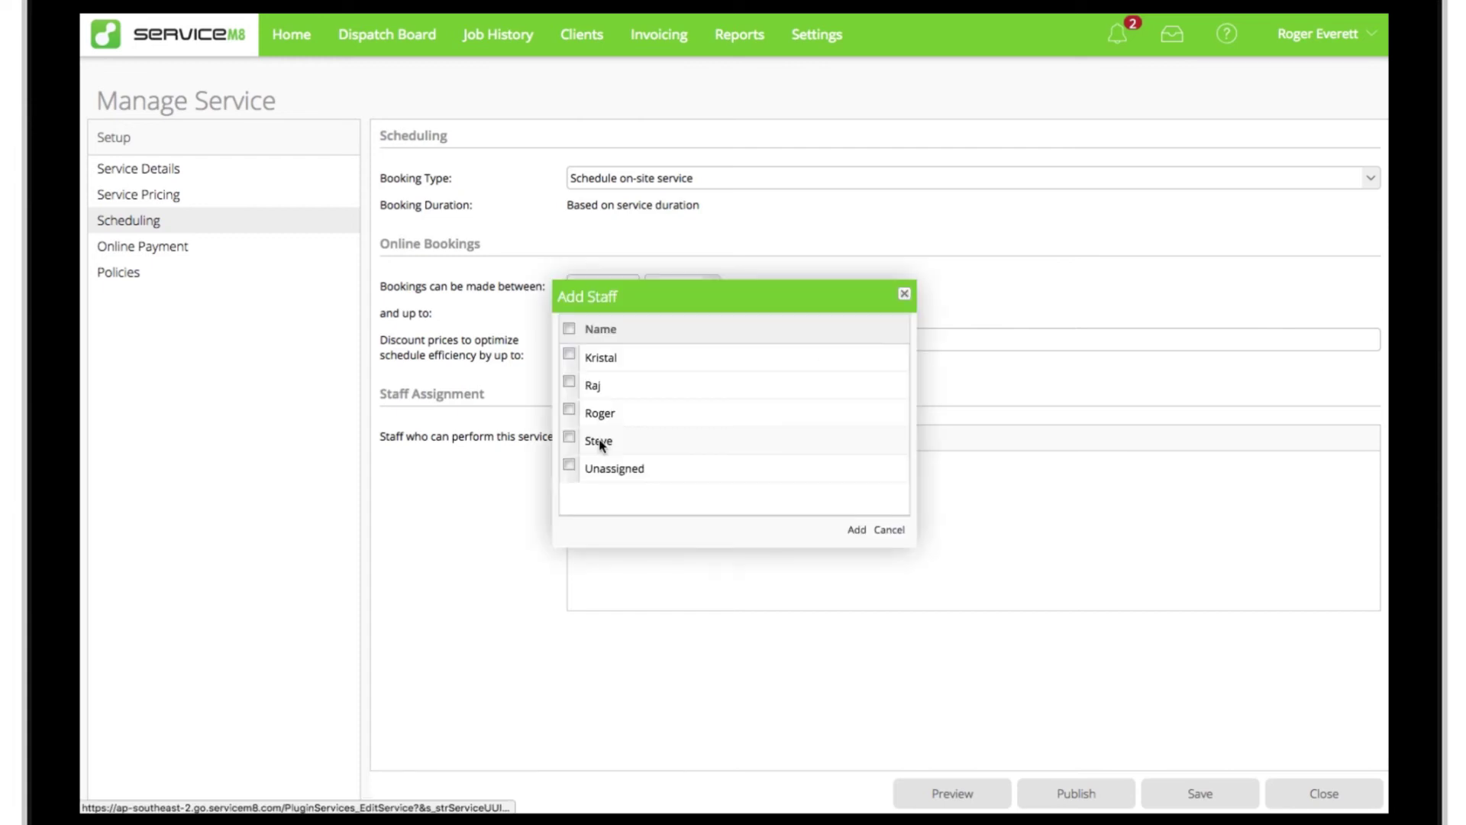
{"action": "left_click", "coordinate": [569, 354]}
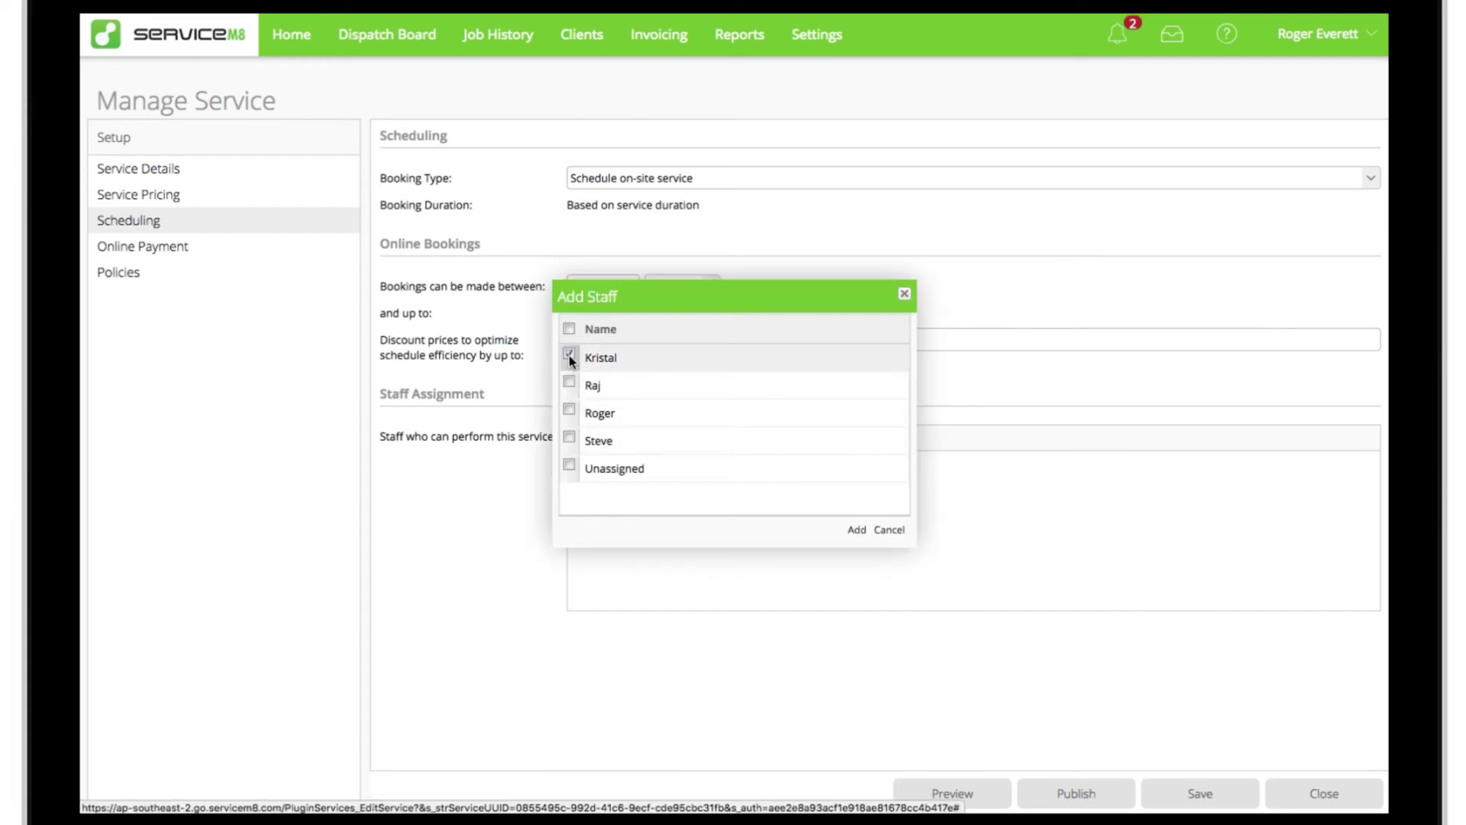
{"action": "left_click", "coordinate": [569, 381]}
{"action": "left_click", "coordinate": [571, 410]}
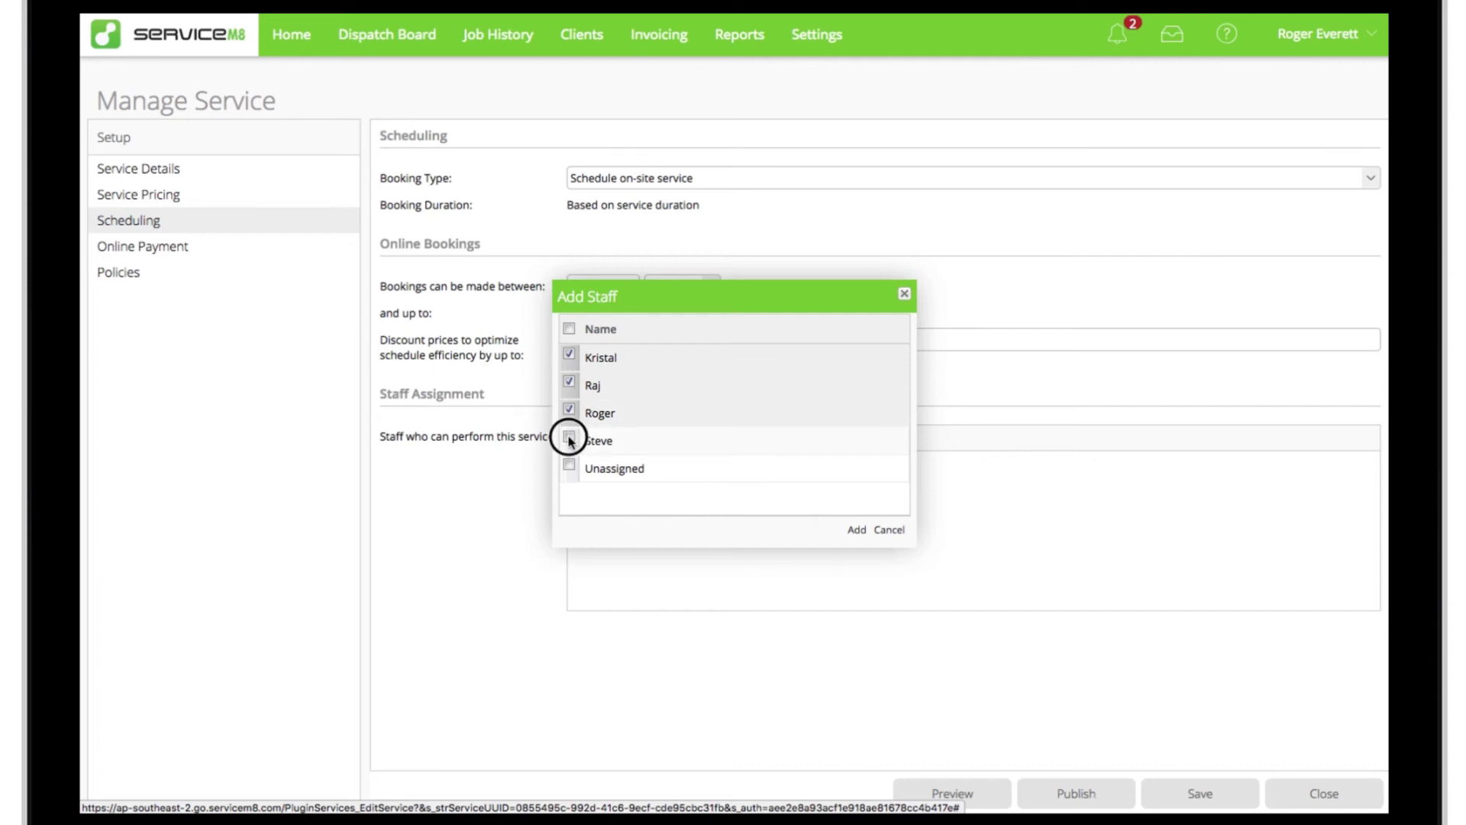
{"action": "left_click", "coordinate": [569, 438]}
{"action": "left_click", "coordinate": [856, 531]}
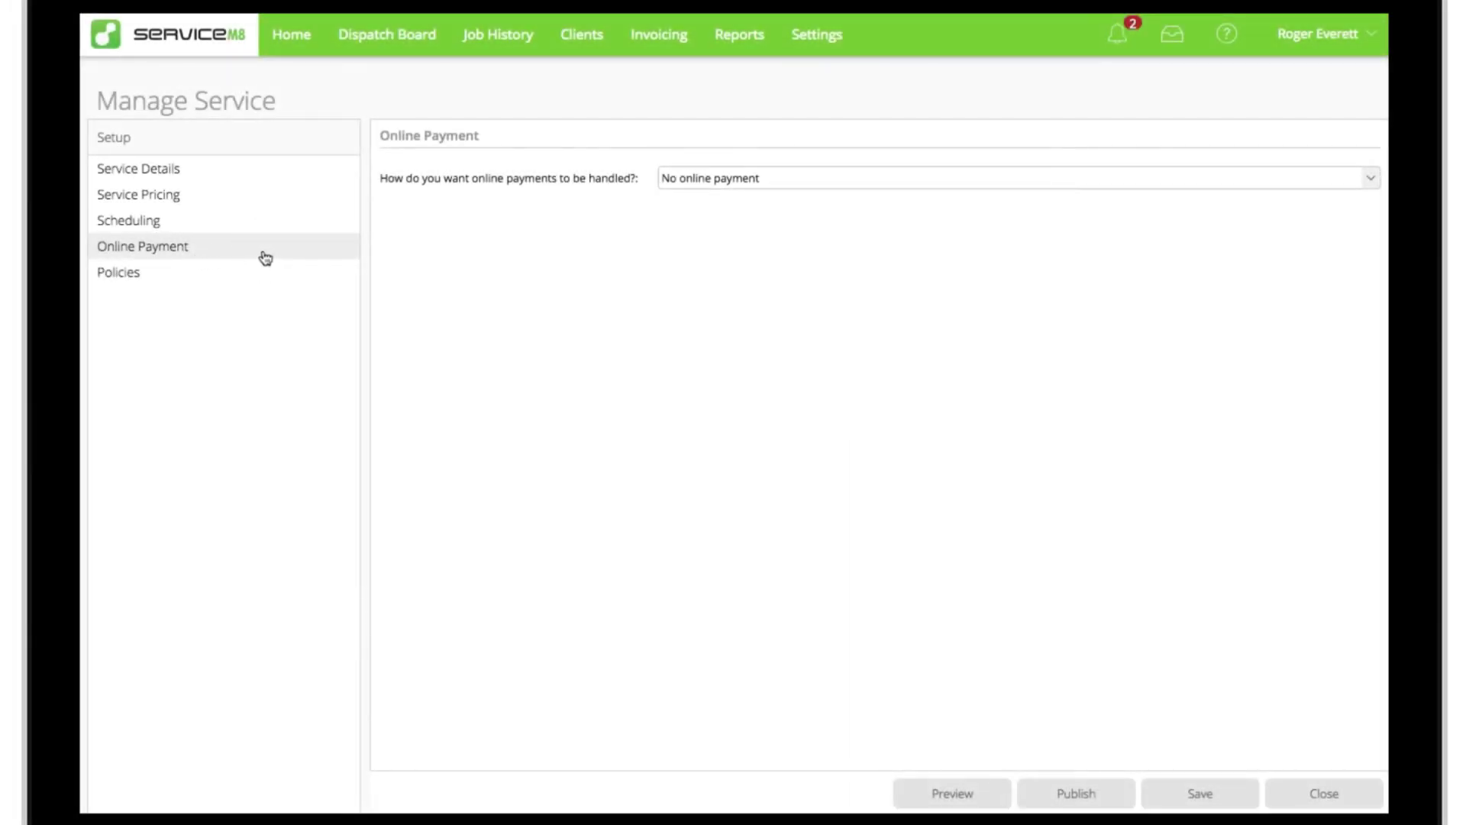
- Set online payment to Collect full payment
{"action": "left_click", "coordinate": [1060, 188]}
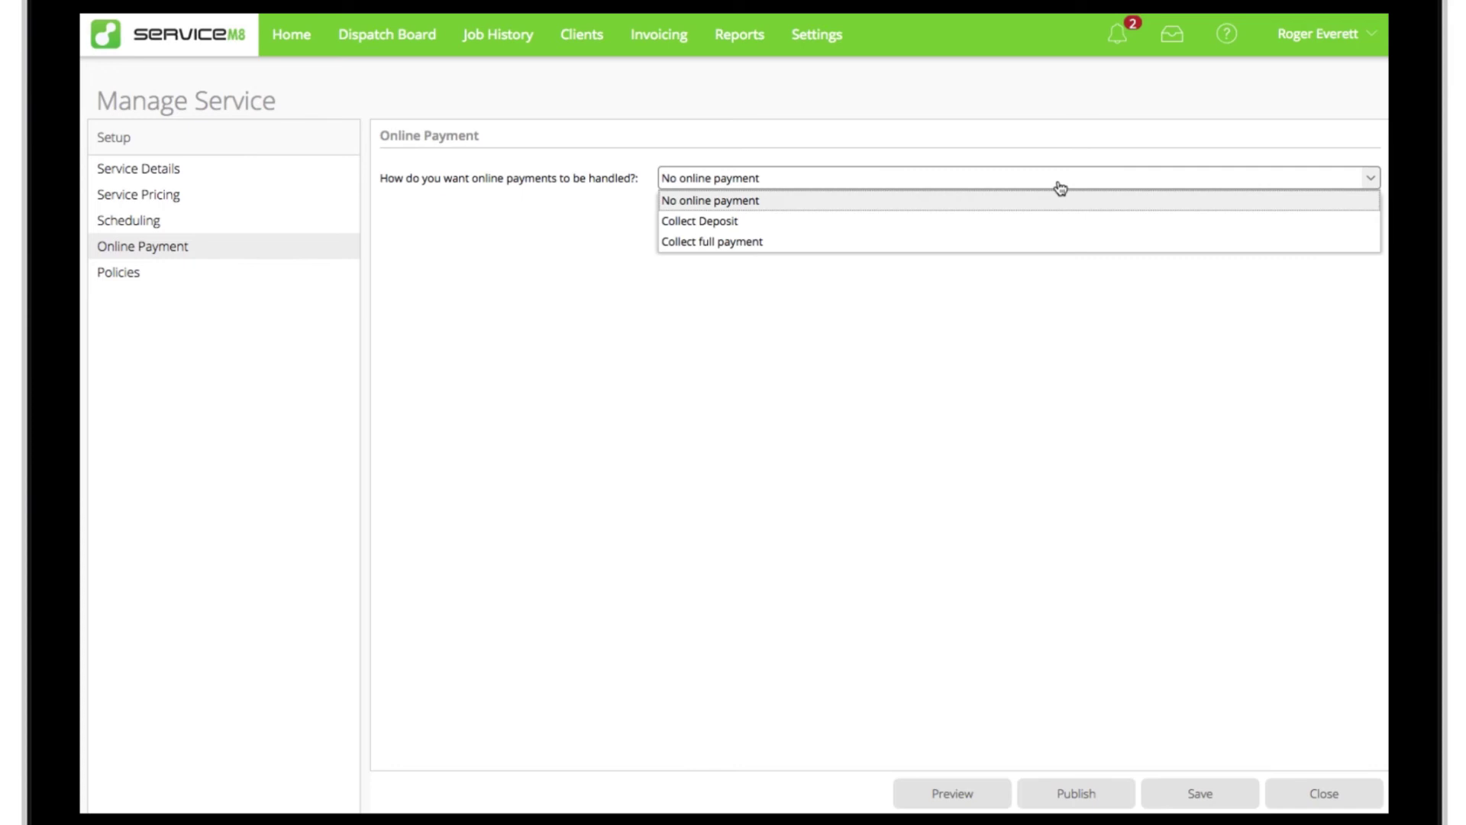
{"action": "left_click", "coordinate": [1040, 243]}
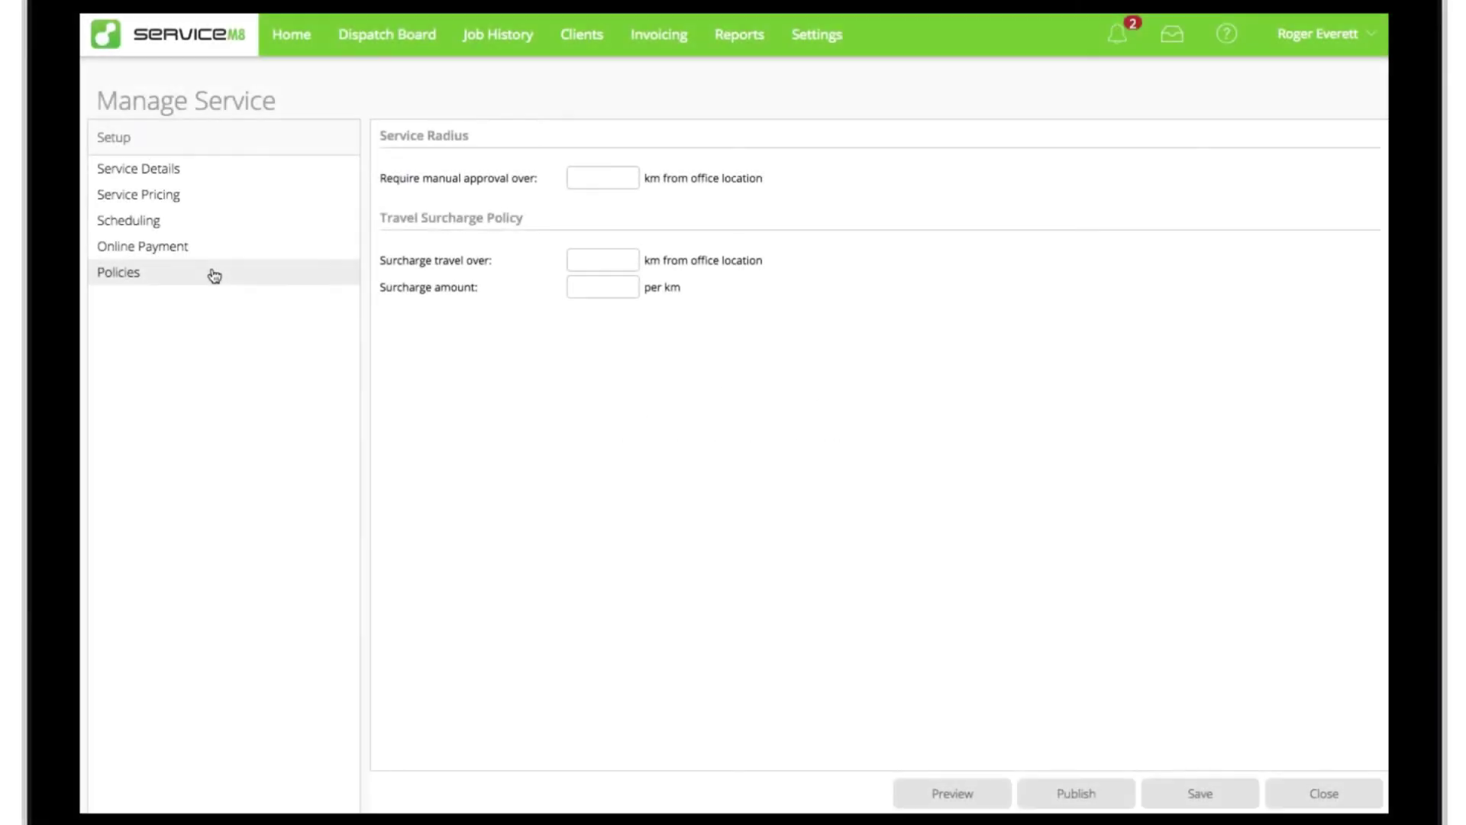
- Require approval beyond 50 km and surcharge $0.5 per km over 30 km
{"action": "left_click", "coordinate": [595, 177]}
{"action": "type", "text": "50"}
{"action": "left_click", "coordinate": [682, 206]}
{"action": "left_click", "coordinate": [592, 259]}
{"action": "type", "text": "30"}
{"action": "left_click", "coordinate": [599, 288]}
{"action": "type", "text": ".5"}
{"action": "left_click", "coordinate": [632, 322]}
- Preview the booking form, answering No then Yes to having fans supplied
{"action": "left_click", "coordinate": [932, 798]}
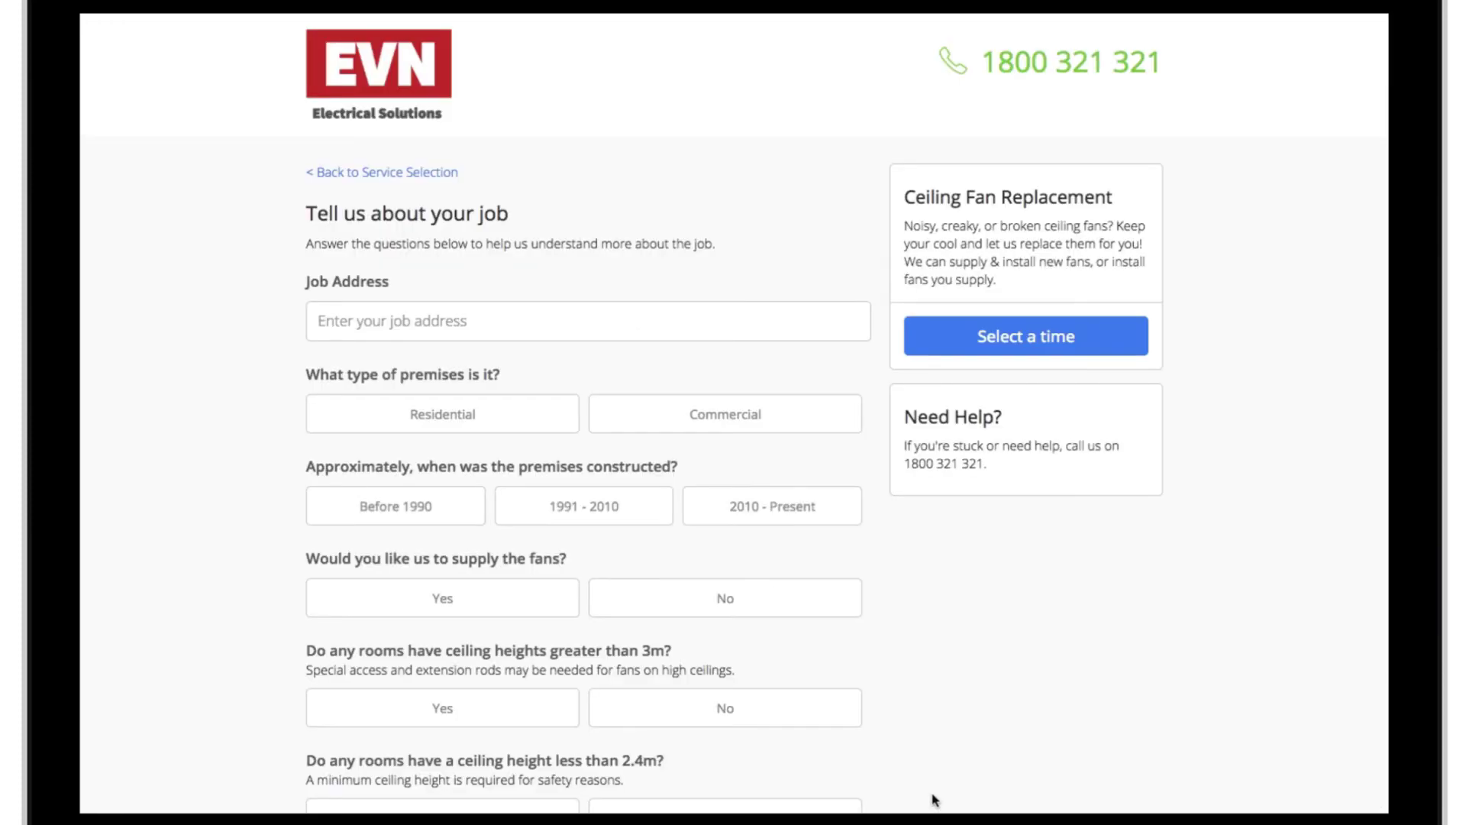
{"action": "scroll", "coordinate": [932, 800], "scroll_direction": "down", "scroll_amount": 3}
{"action": "scroll", "coordinate": [932, 800], "scroll_direction": "up", "scroll_amount": 3}
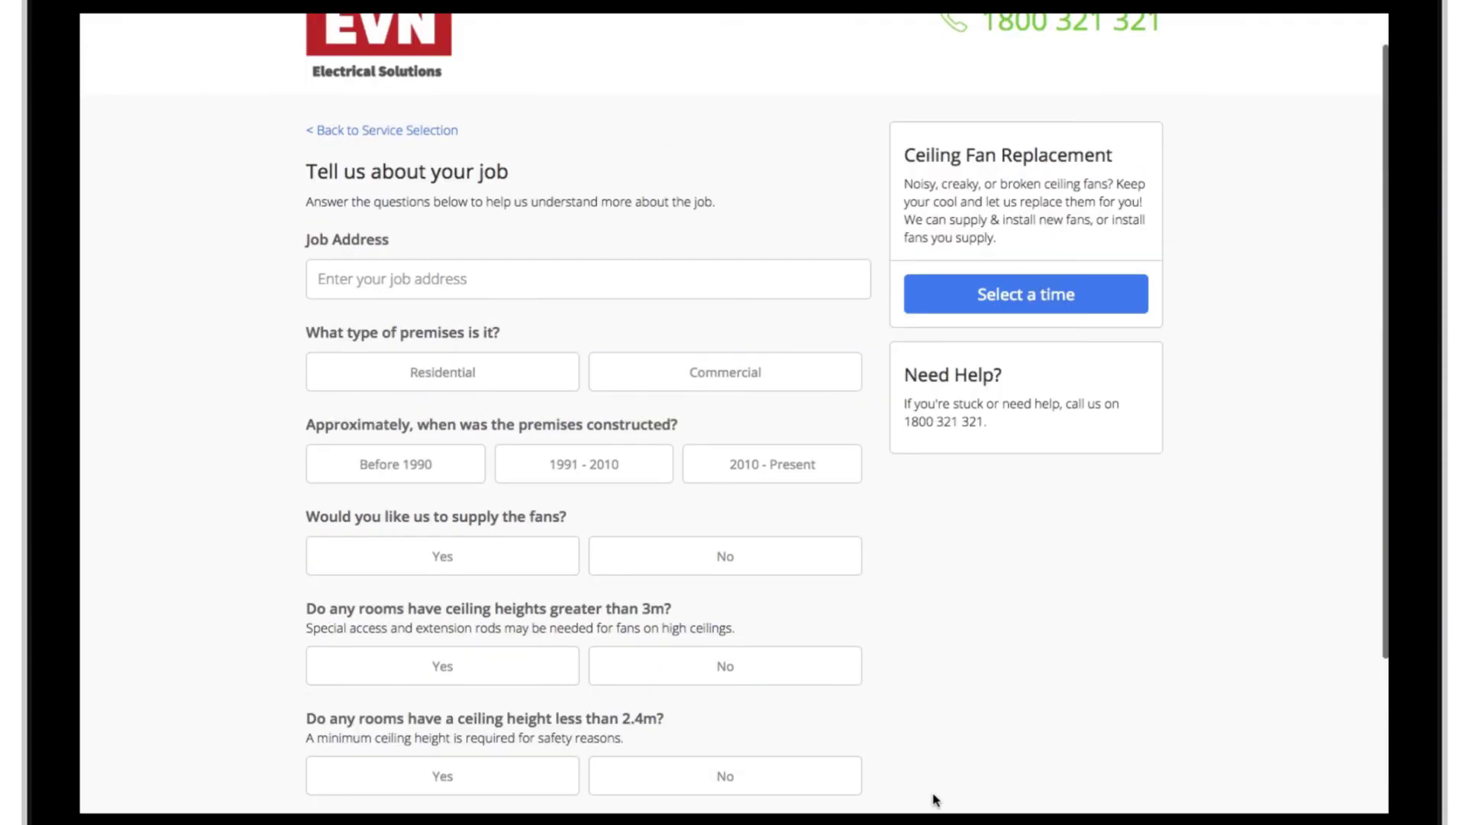
{"action": "left_click", "coordinate": [727, 565]}
{"action": "scroll", "coordinate": [751, 634], "scroll_direction": "down", "scroll_amount": 3}
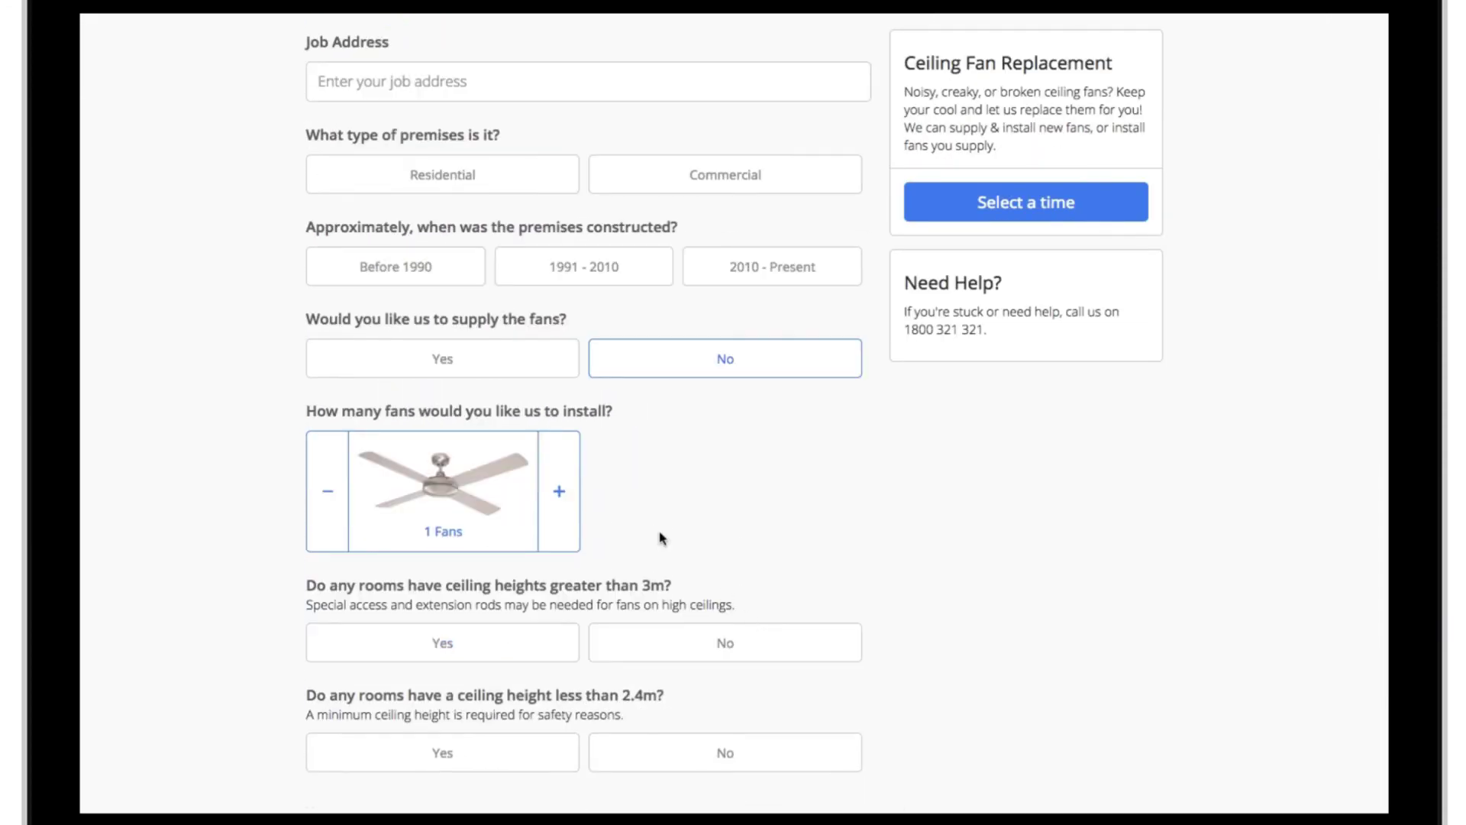
{"action": "left_click", "coordinate": [503, 374]}
{"action": "scroll", "coordinate": [968, 588], "scroll_direction": "down", "scroll_amount": 5}
{"action": "scroll", "coordinate": [970, 589], "scroll_direction": "down", "scroll_amount": 4}
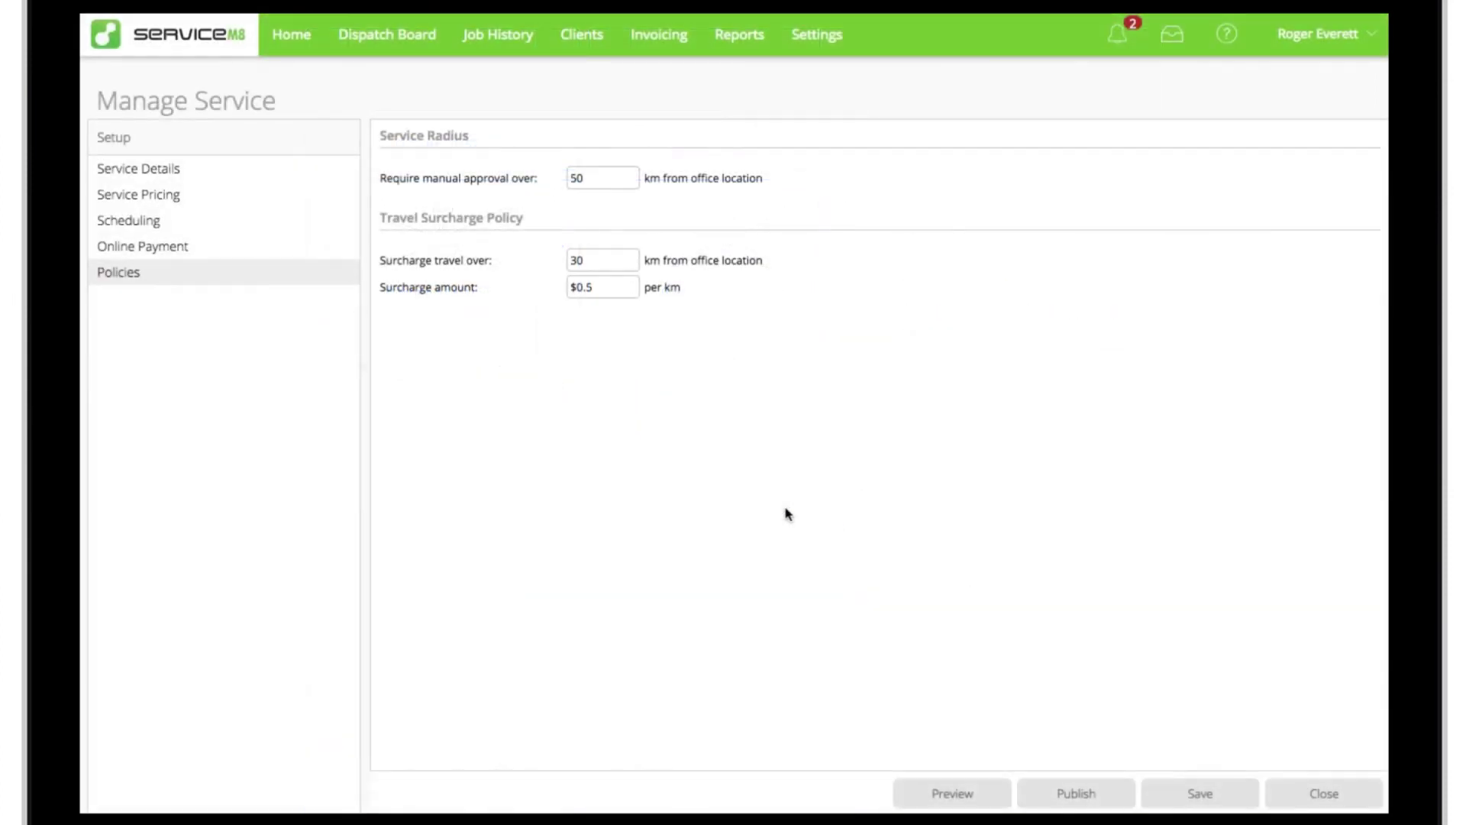
- Publish the service with job creation enabled for both staff and customers
{"action": "left_click", "coordinate": [1073, 794]}
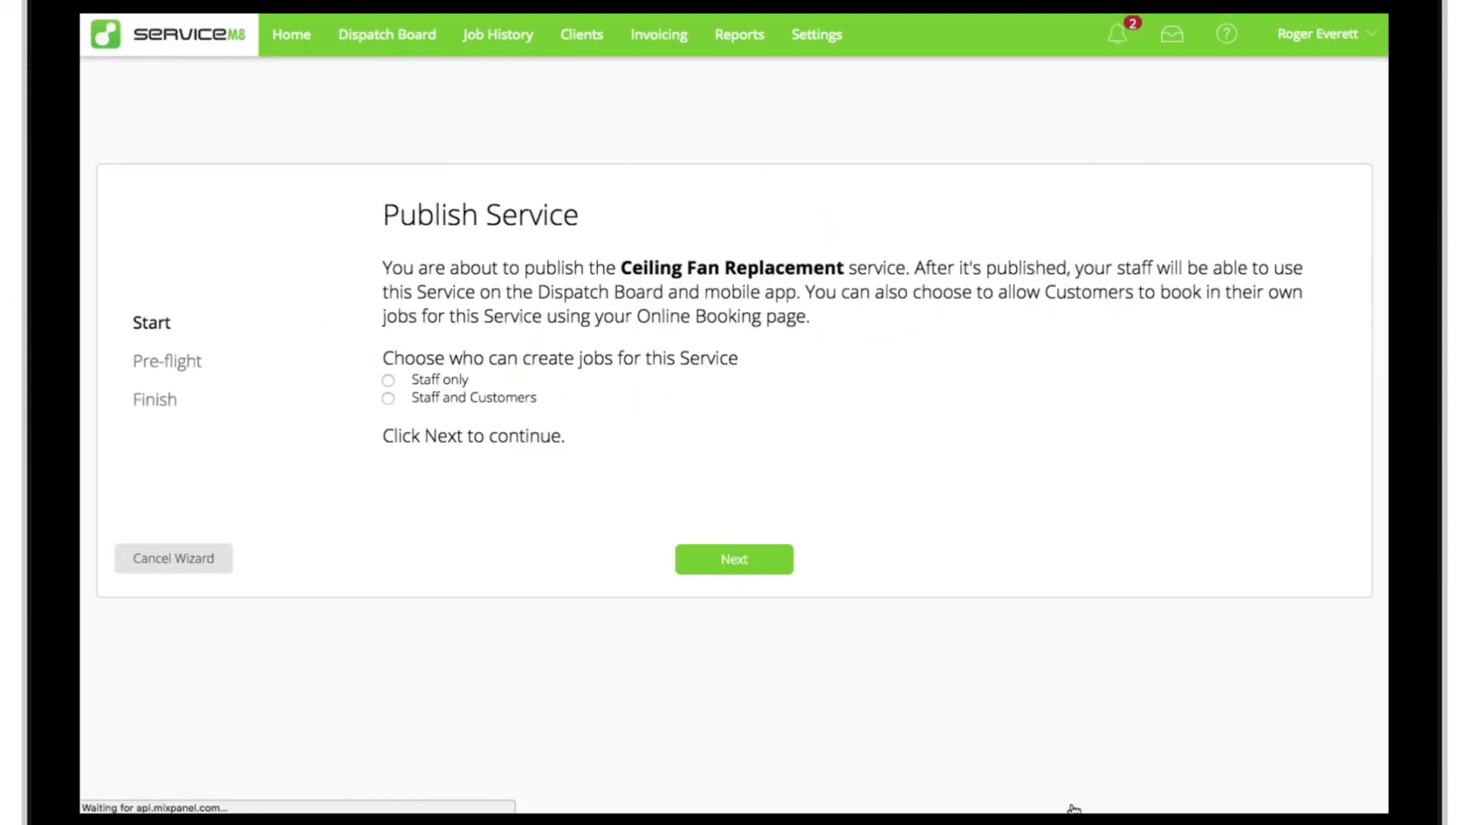
{"action": "left_click", "coordinate": [388, 401]}
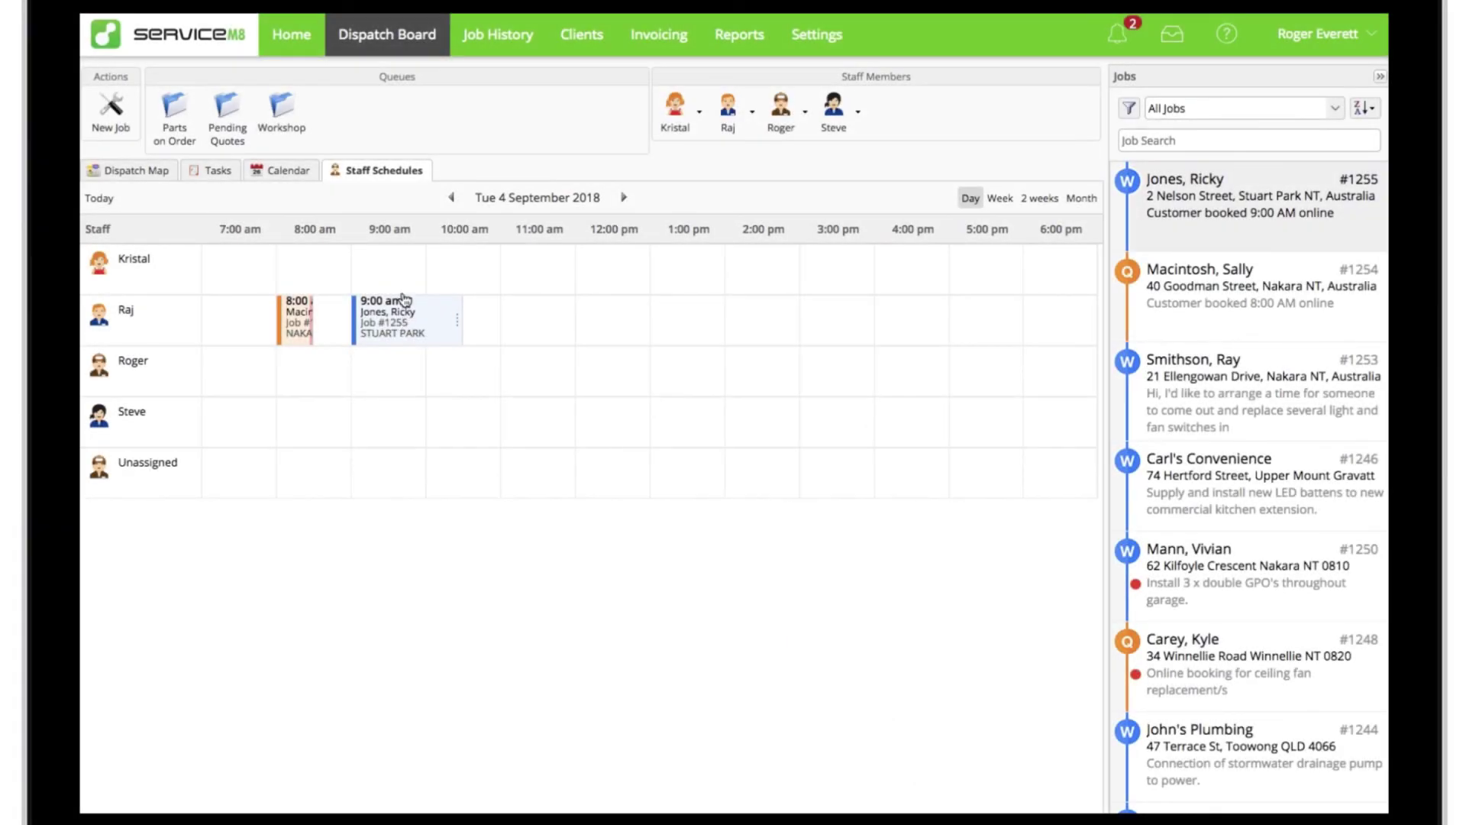
- Open job #1255 from its 9:00 am schedule block and review its booking activity feed
{"action": "left_click", "coordinate": [408, 340]}
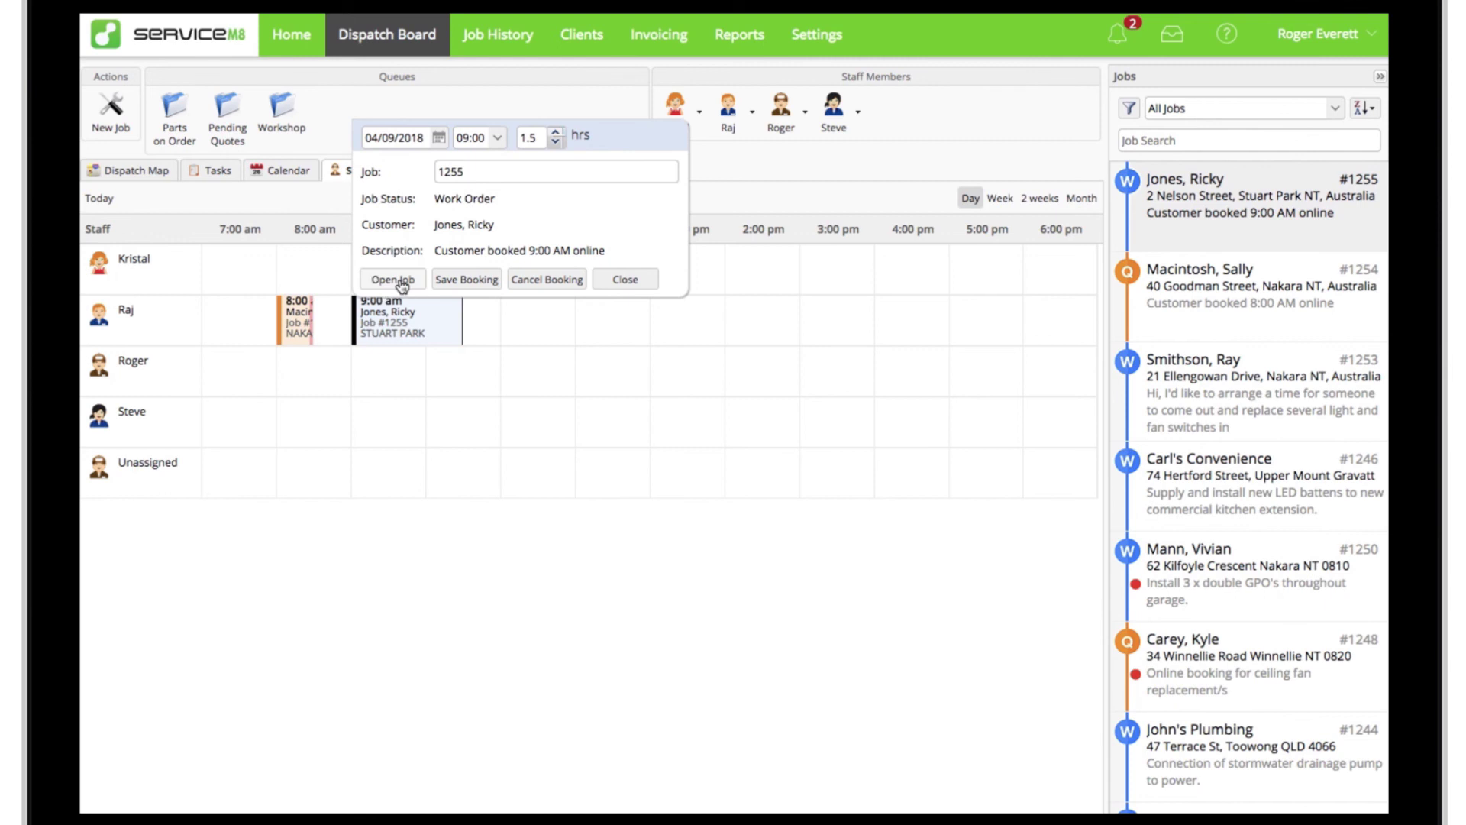
{"action": "left_click", "coordinate": [393, 279]}
{"action": "scroll", "coordinate": [922, 417], "scroll_direction": "down", "scroll_amount": 3}
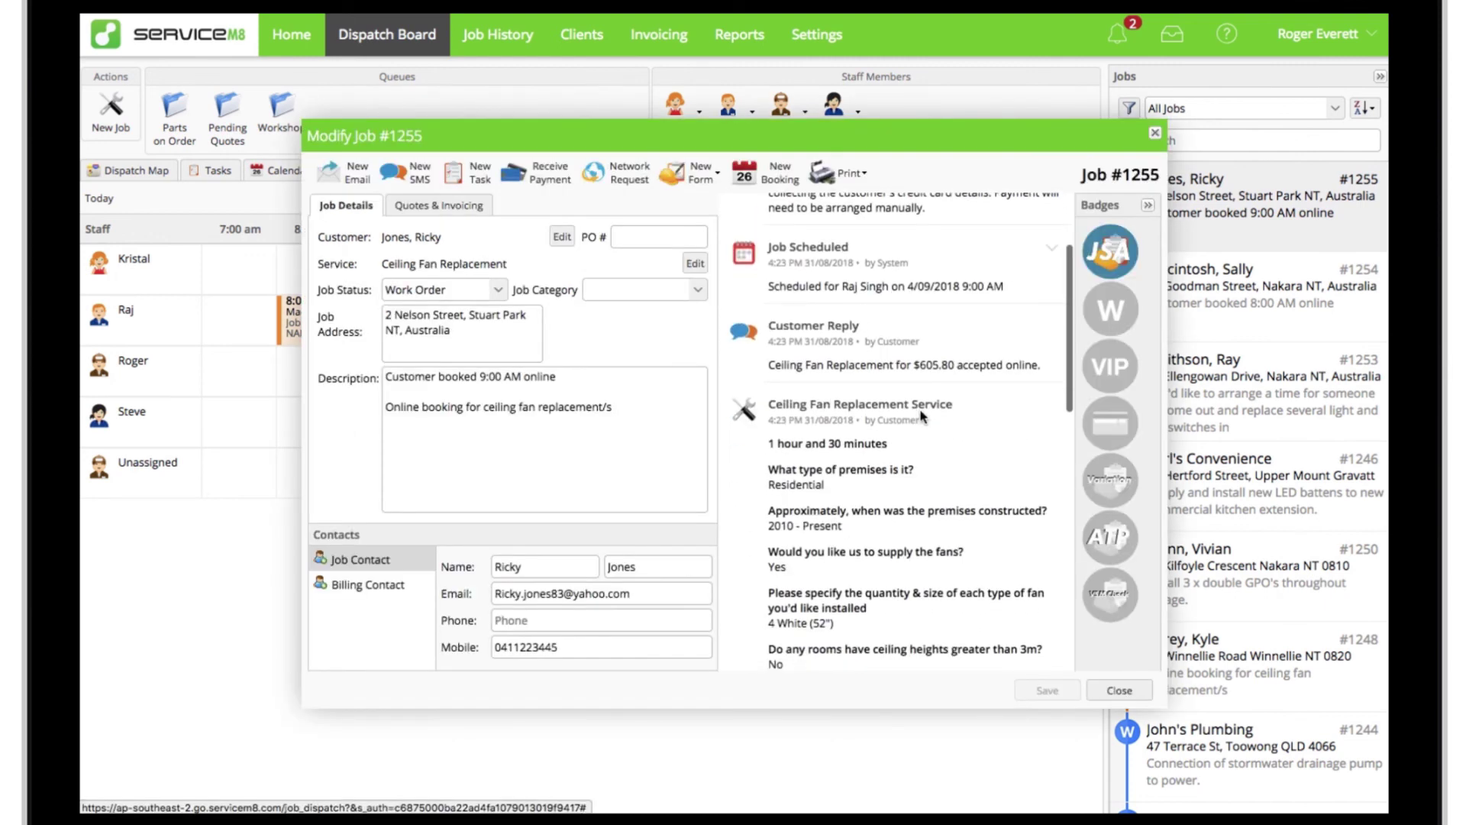
{"action": "scroll", "coordinate": [922, 416], "scroll_direction": "down", "scroll_amount": 2}
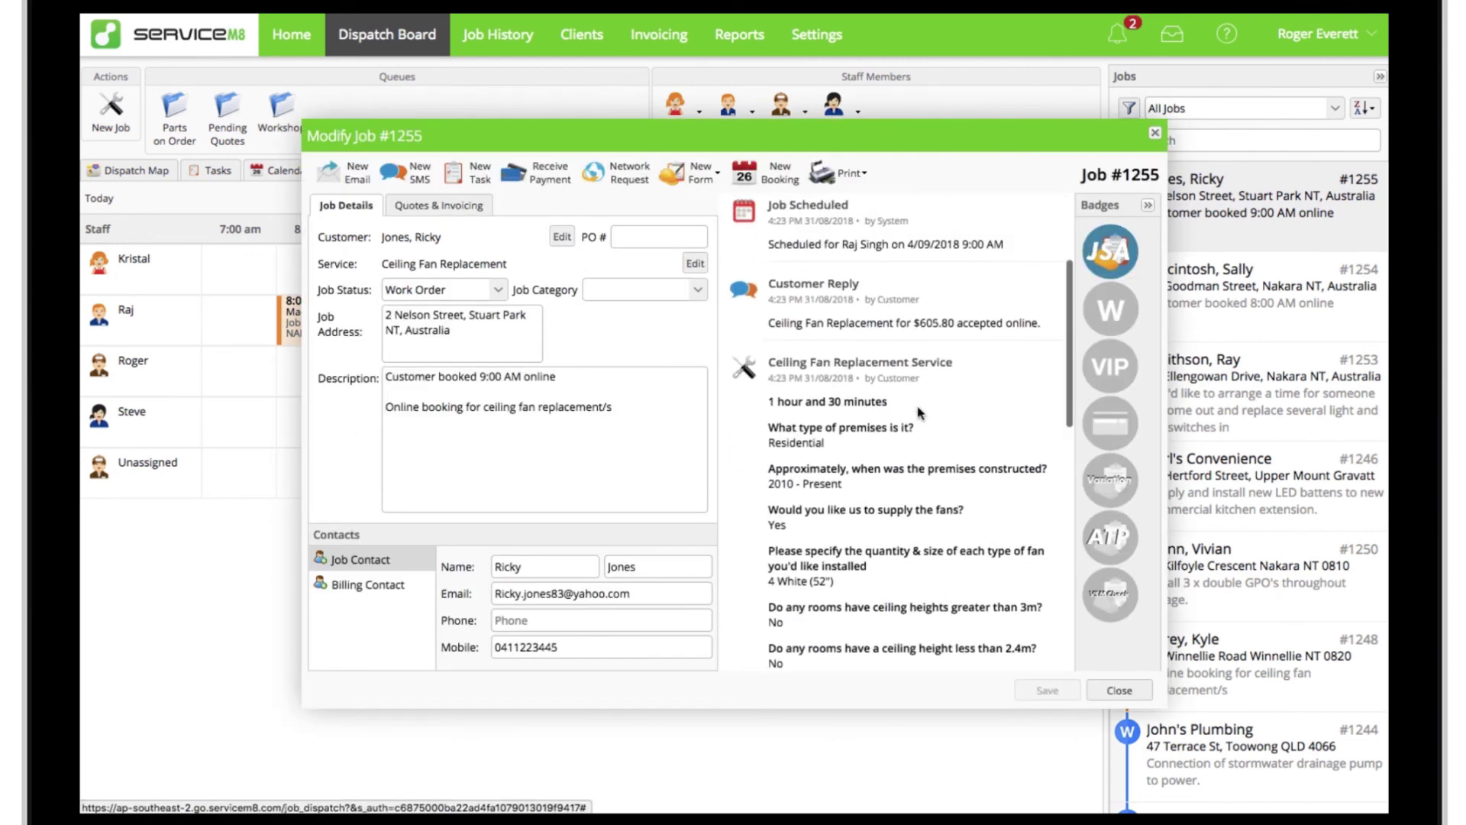
{"action": "scroll", "coordinate": [920, 412], "scroll_direction": "up", "scroll_amount": 1}
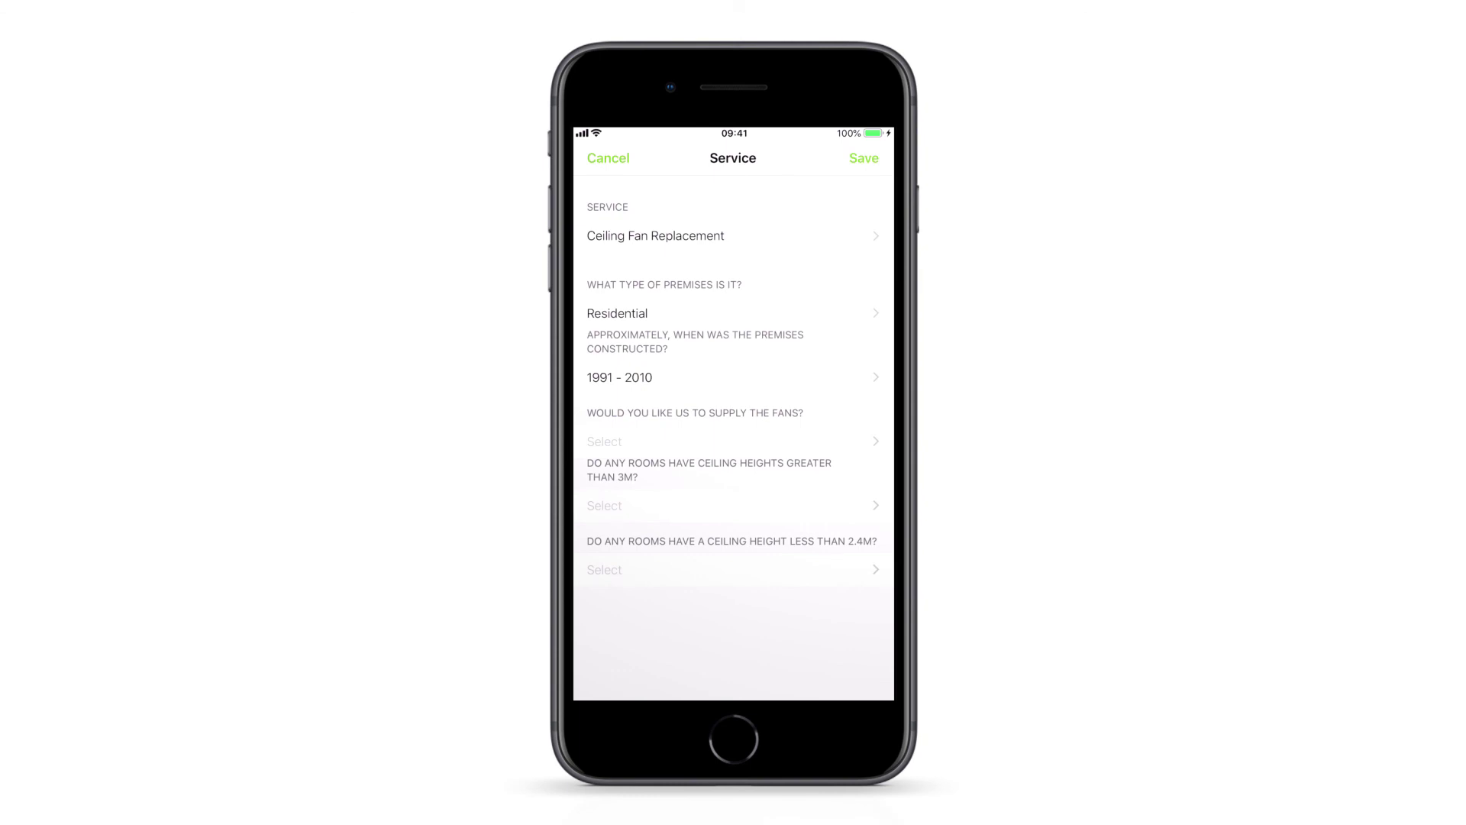
- Answer Yes to 'Would you like us to supply the fans?' and scroll the form
{"action": "left_click", "coordinate": [604, 442]}
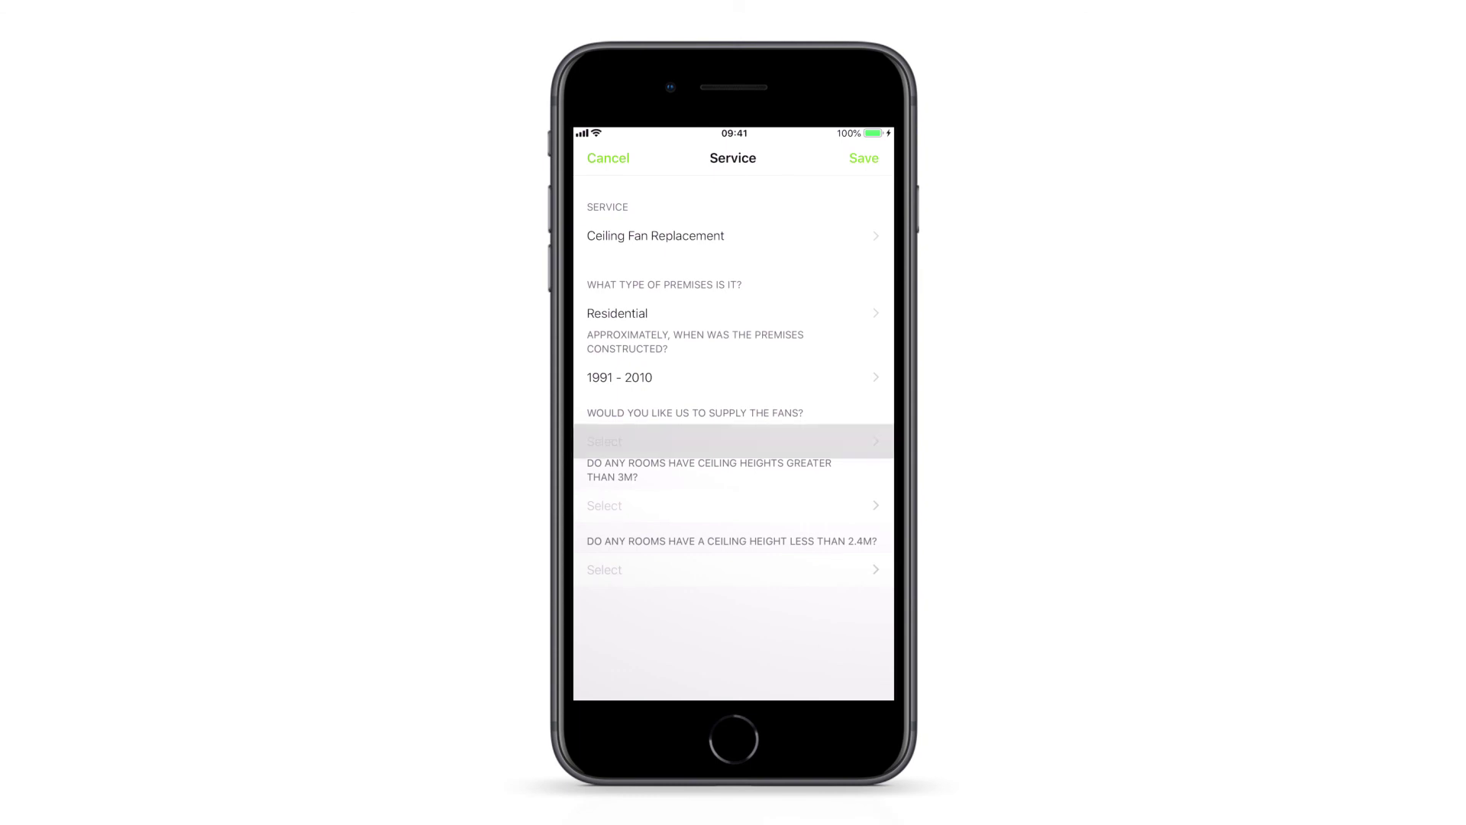
{"action": "left_click", "coordinate": [597, 227]}
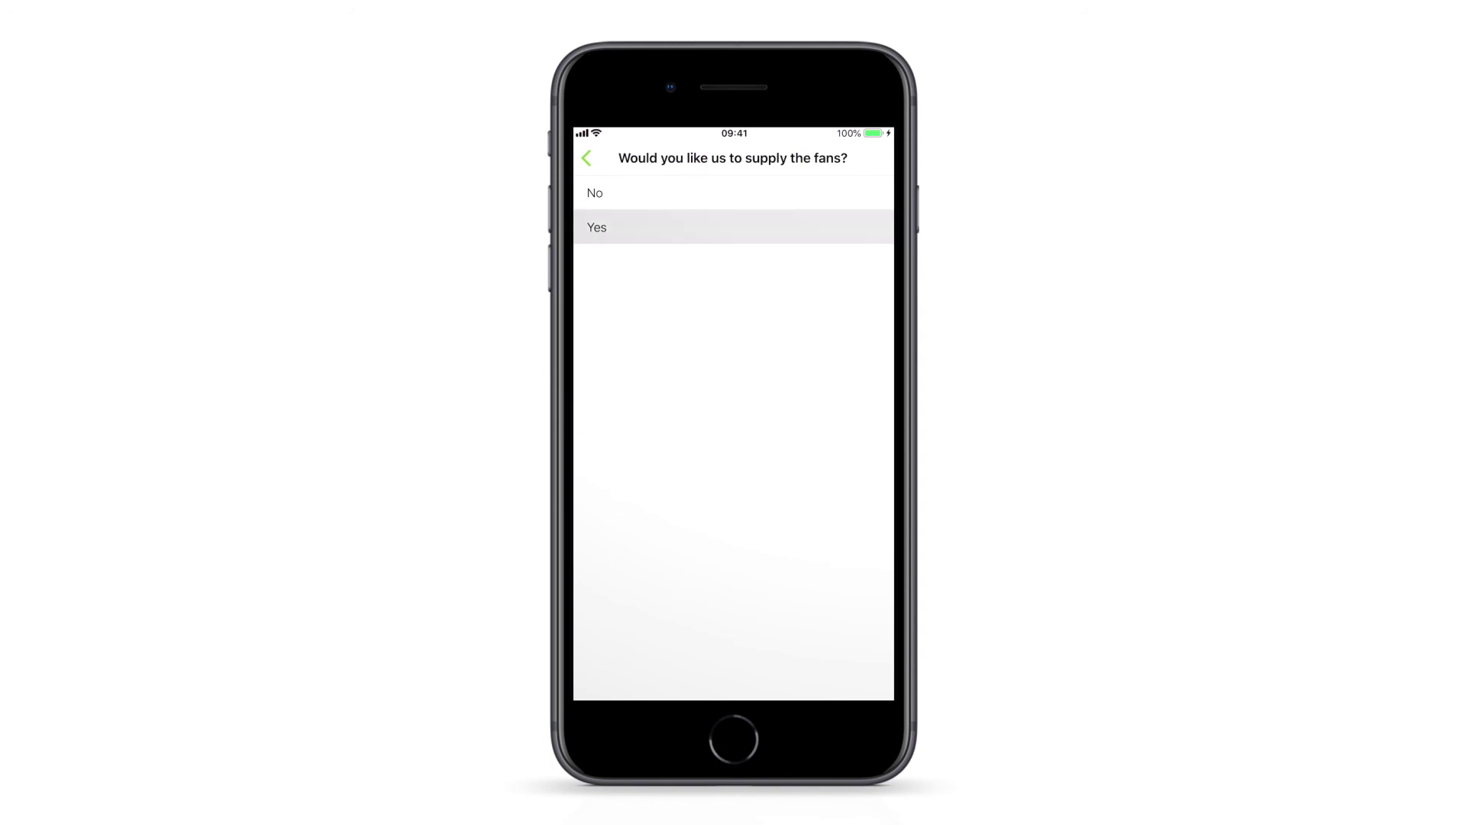
{"action": "scroll", "coordinate": [733, 441], "scroll_direction": "down", "scroll_amount": 5}
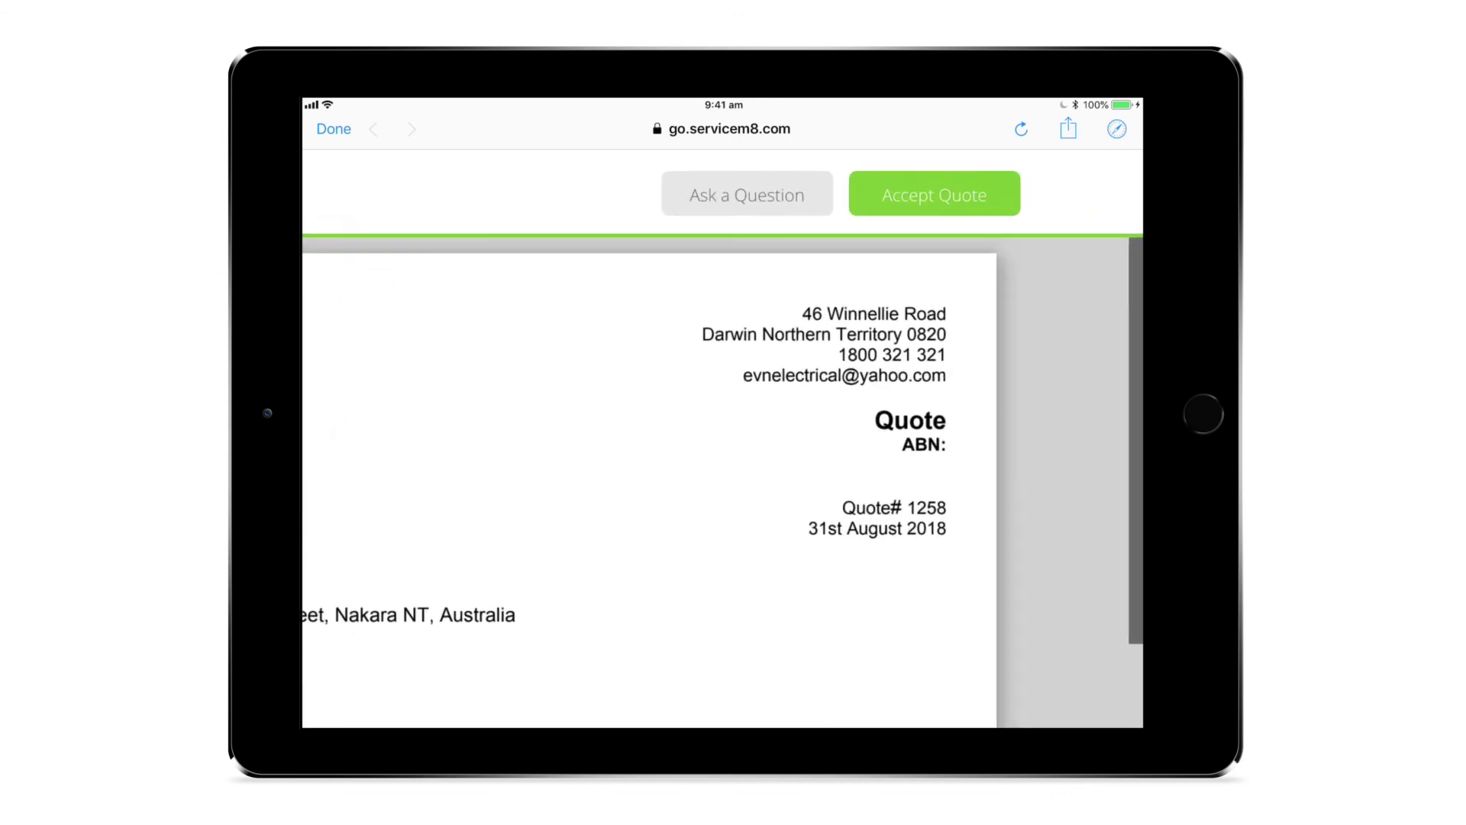
- Accept the $1,166.60 quote and confirm the acceptance
{"action": "left_click", "coordinate": [1013, 177]}
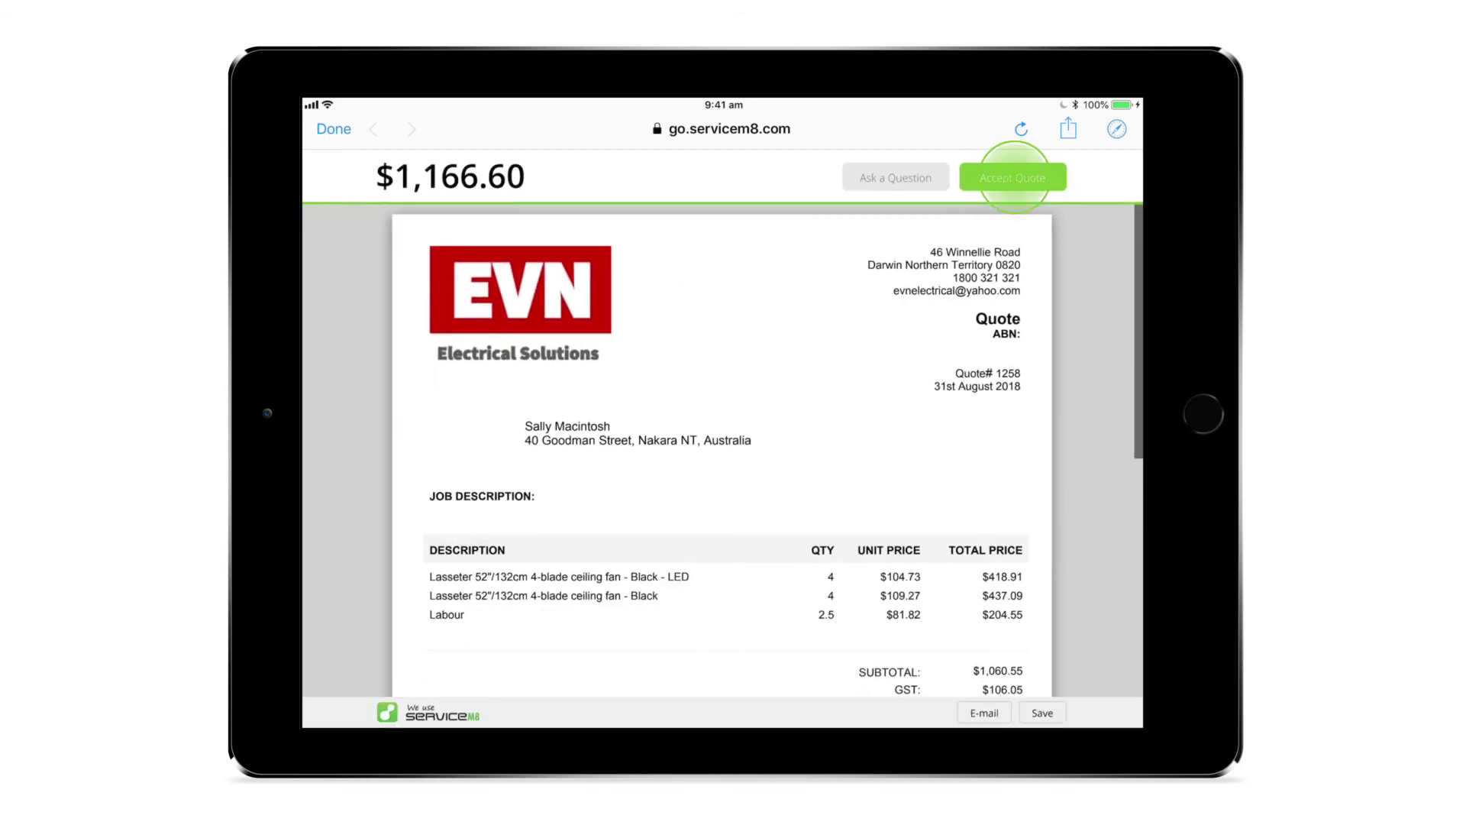
{"action": "left_click", "coordinate": [664, 427]}
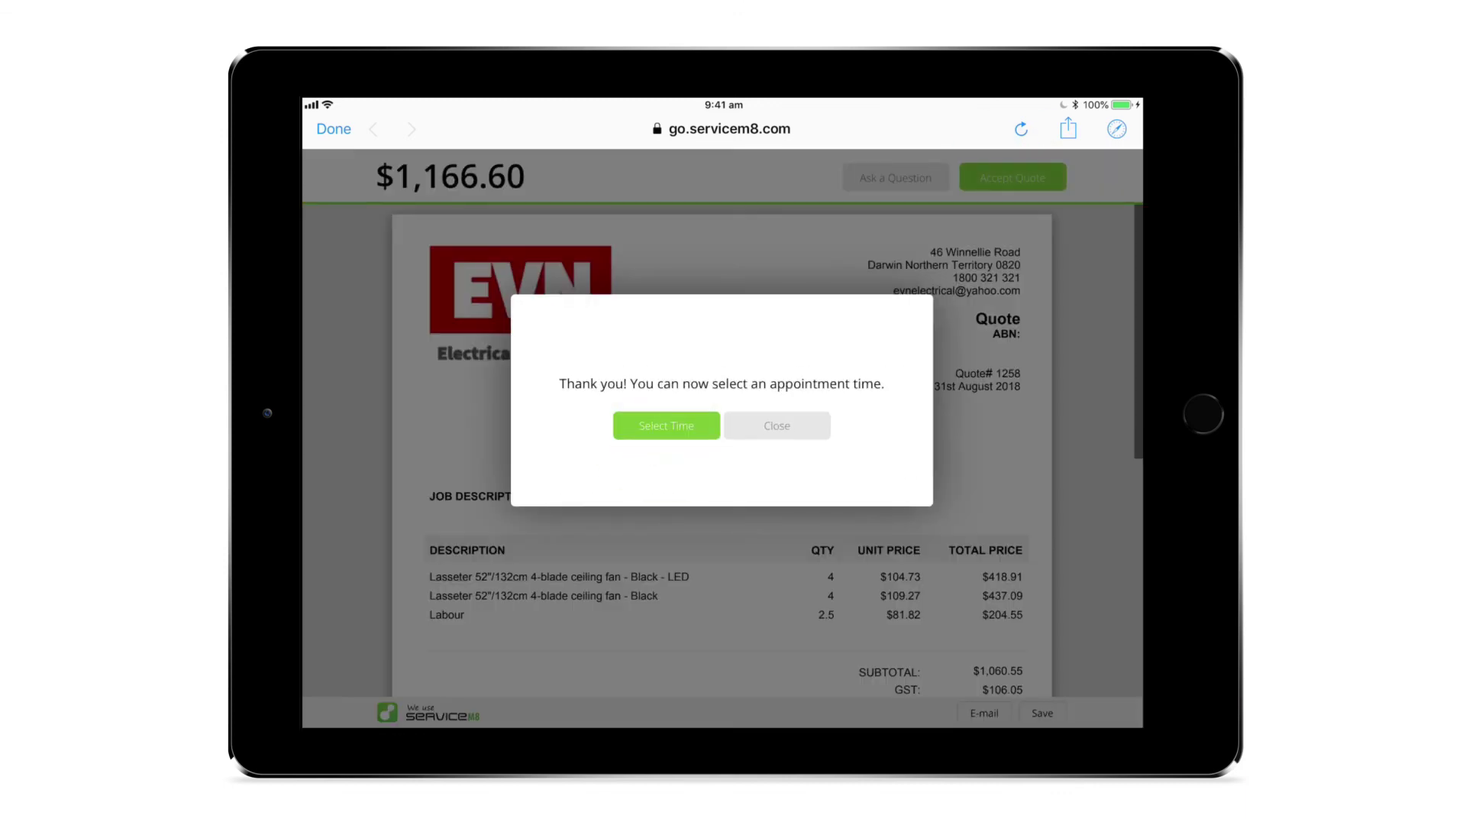
- Choose the Tuesday 4 September 8:00 AM appointment slot
{"action": "left_click", "coordinate": [667, 428]}
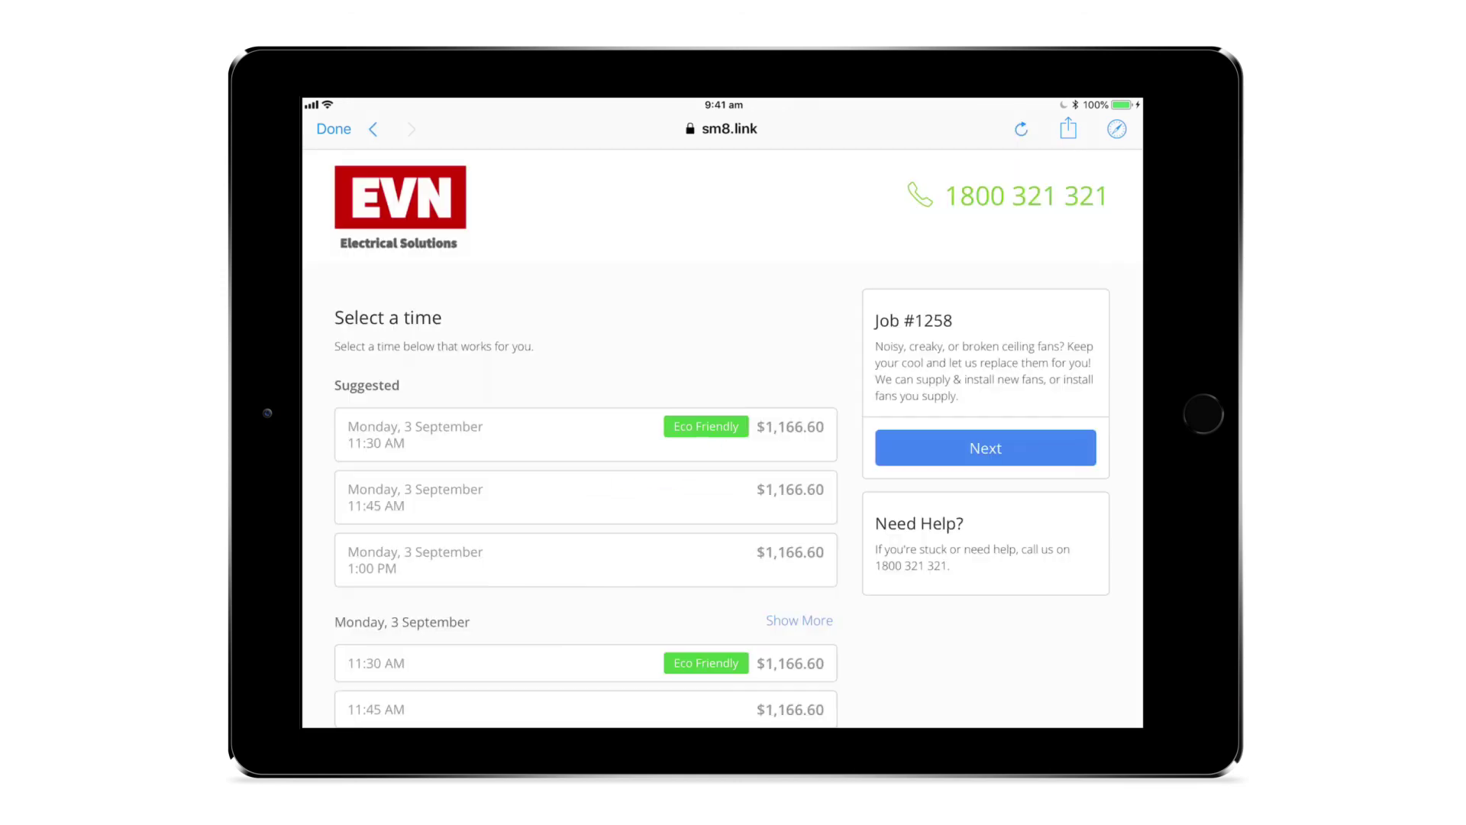
{"action": "scroll", "coordinate": [586, 428], "scroll_direction": "down", "scroll_amount": 6}
{"action": "left_click", "coordinate": [380, 367]}
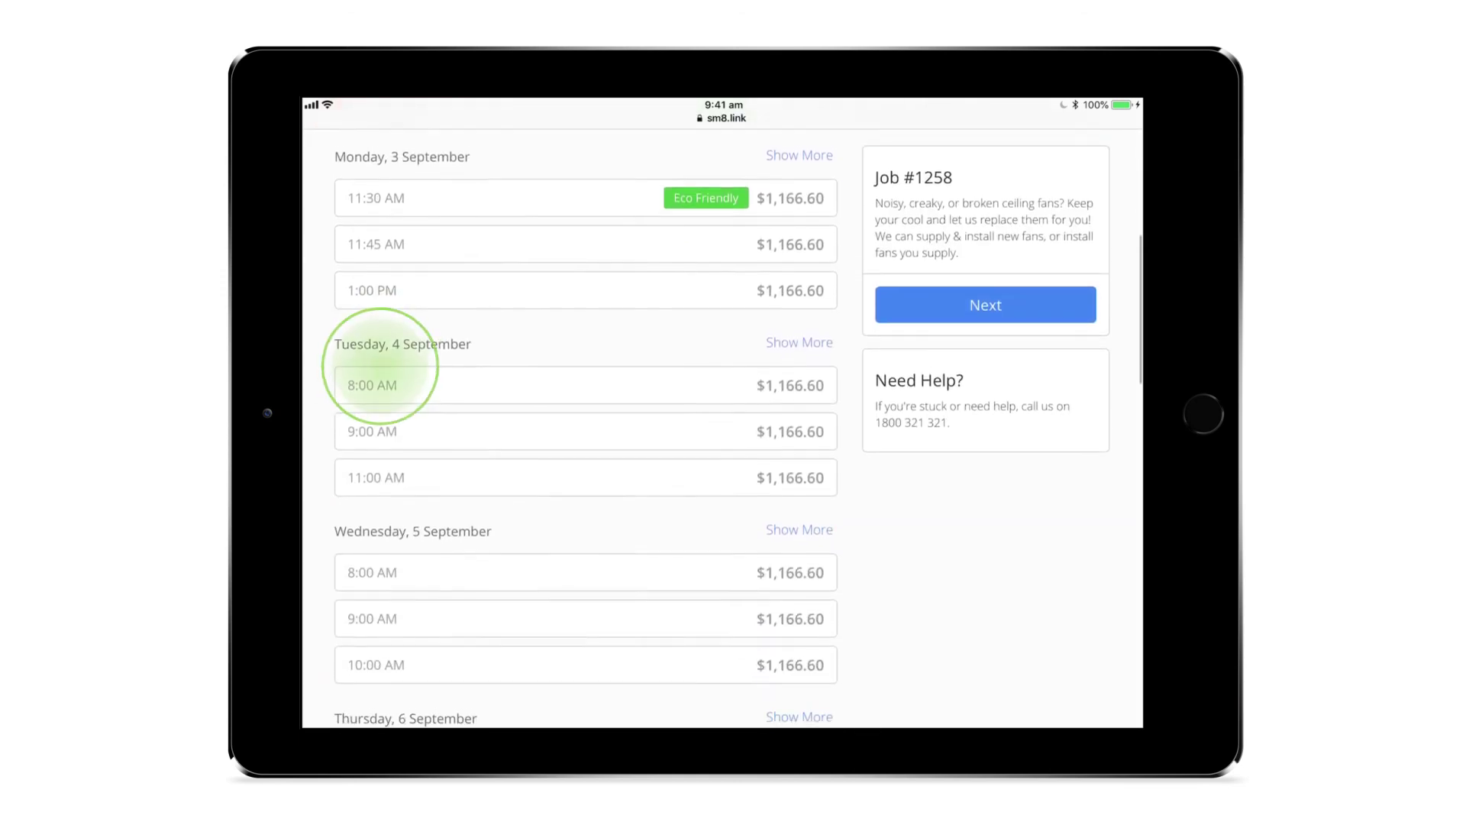